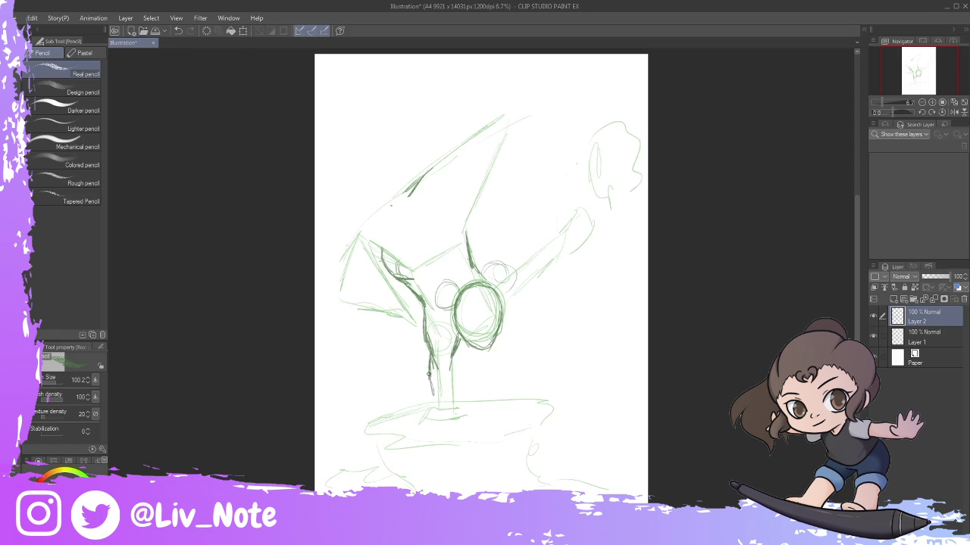
Undo the latest strokes on the supporting arm and redraw it extending down to a planted hand.
key("ctrl+z")
key("ctrl+z")
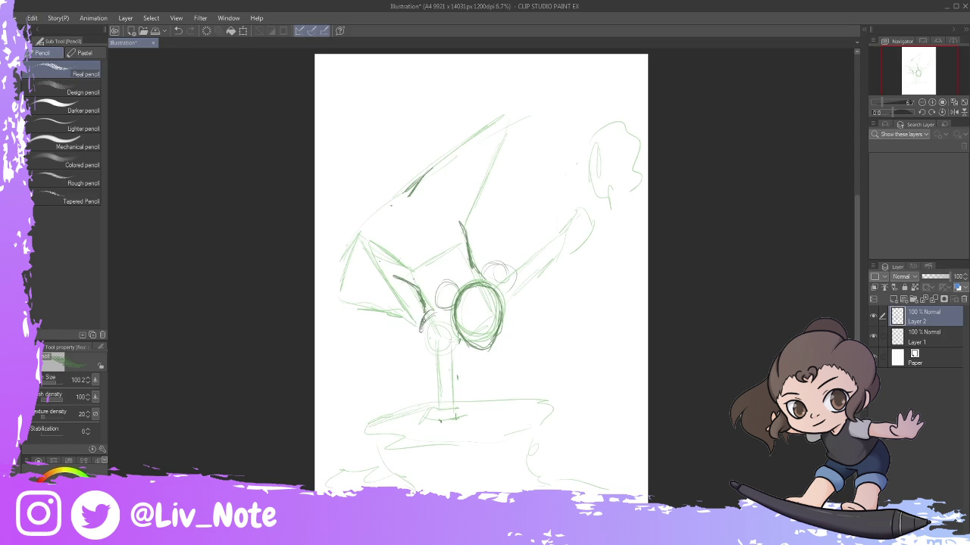
key("ctrl+z")
left_click_drag(432, 409, 465, 455)
Lasso the whole figure on both sketch layers, move it up so the planted hand rests on the pedestal, and deselect.
key("m")
mouse_move(477, 375)
left_mouse_down()
mouse_move(415, 357)
mouse_move(485, 369)
left_mouse_up()
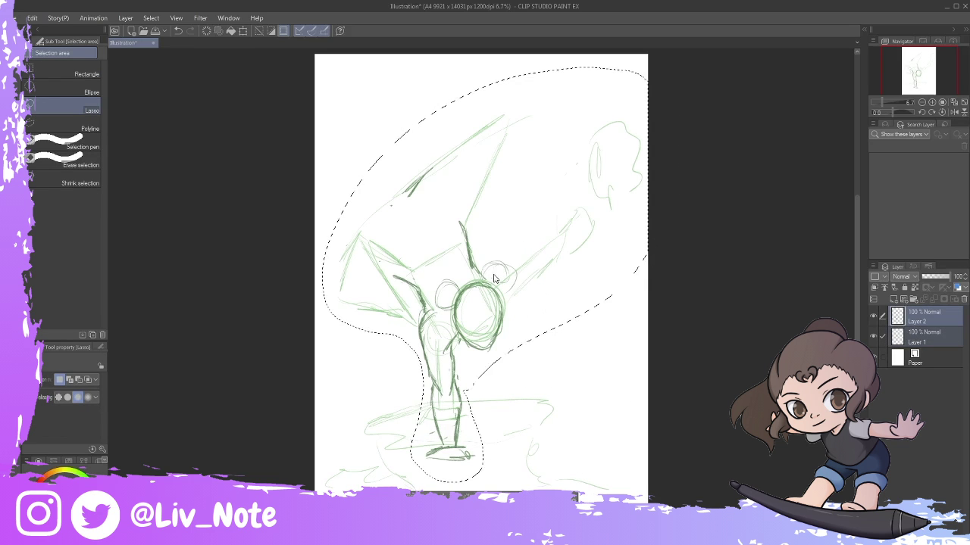
key("ctrl+t")
left_click_drag(523, 486, 523, 454)
key("Return")
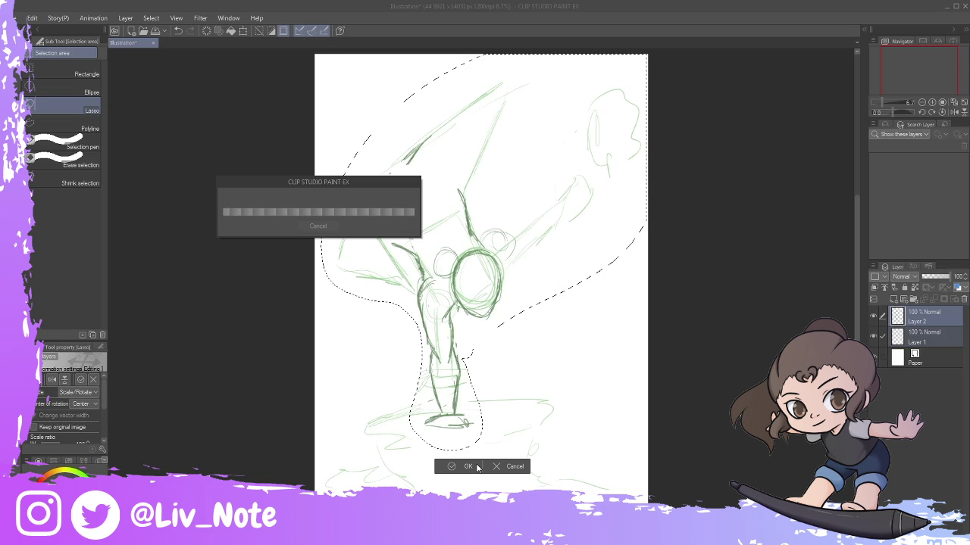
key("ctrl+d")
Sketch two overlapping circles for the hips above the torso lines.
key("p")
left_click_drag(424, 171, 381, 241)
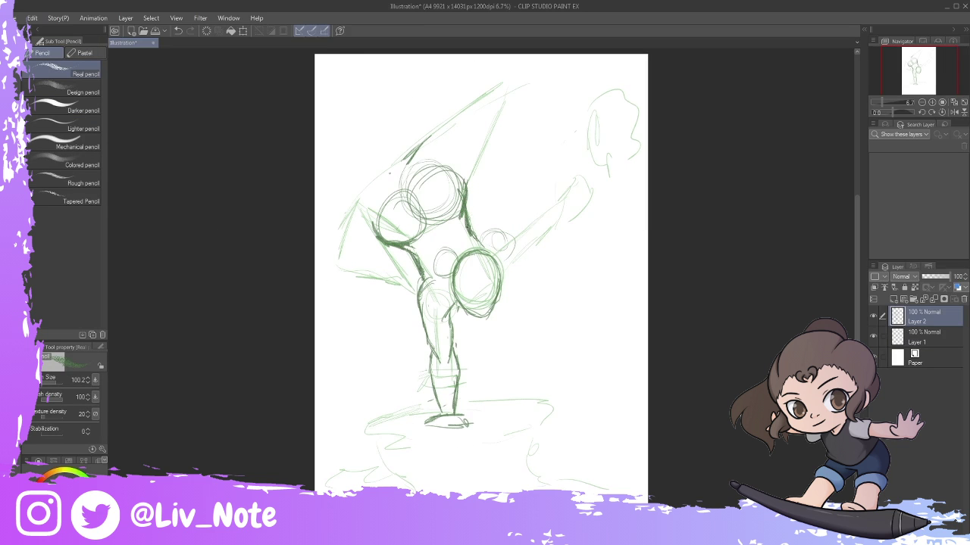
key("m")
left_click_drag(489, 279, 485, 282)
key("ctrl+d")
key("p")
Move the whole sketch lower on the page and rough in the raised leg with its pointed foot.
key("k")
left_click_drag(523, 416, 523, 446)
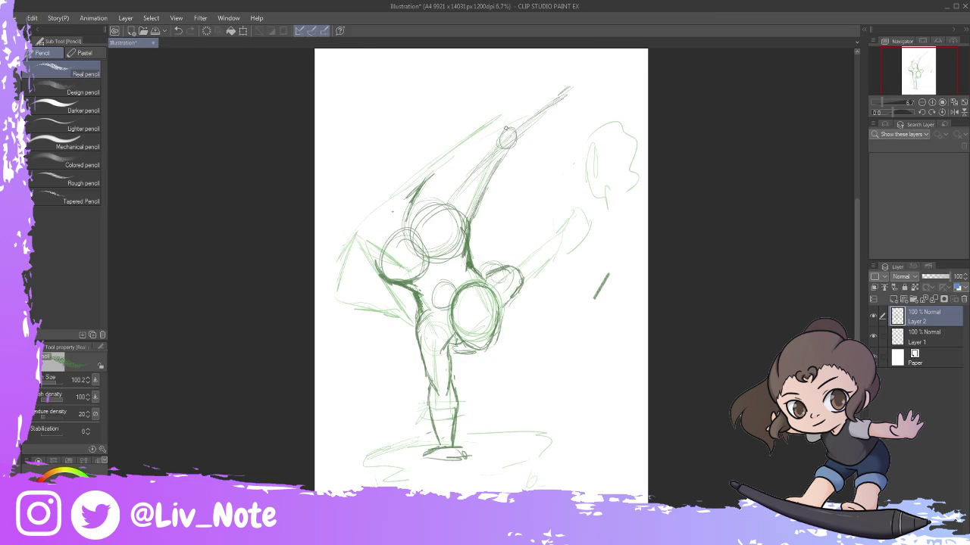
left_click_drag(566, 85, 607, 60)
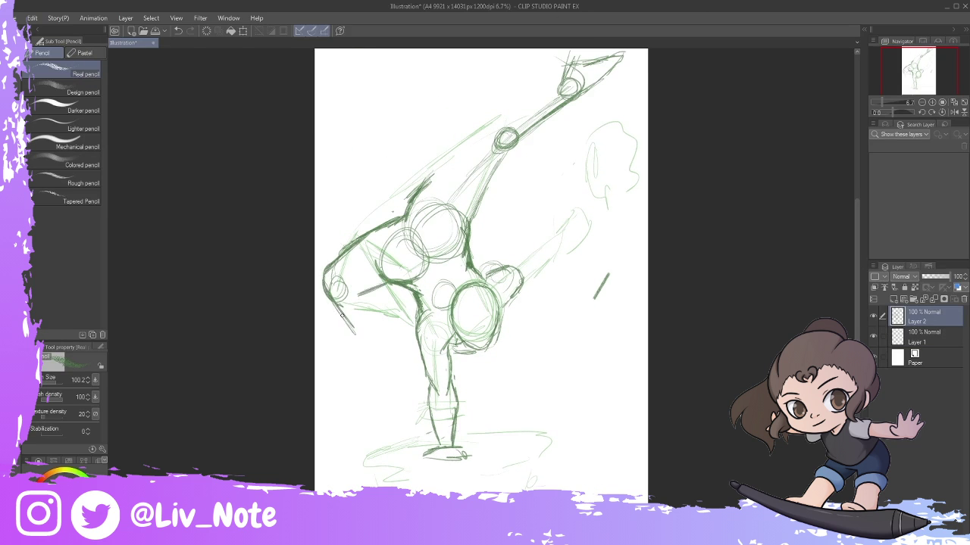
Lasso the raised leg and transform it so the foot sits lower and closer to the body.
left_click_drag(384, 413, 384, 431)
key("m")
left_click_drag(462, 219, 466, 216)
key("ctrl+t")
left_click_drag(629, 83, 614, 106)
key("Return")
Outline the legs and the extended arm, and sketch the bowl-shaped pedestal and loose shapes beyond the raised hand.
key("p")
mouse_move(486, 152)
left_mouse_down()
mouse_move(544, 122)
mouse_move(409, 222)
left_mouse_up()
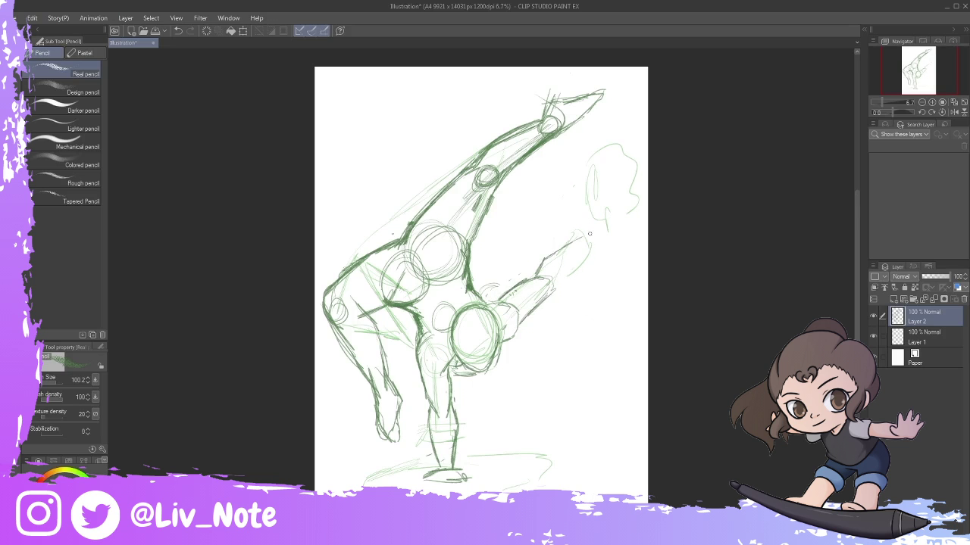
left_click_drag(368, 479, 530, 464)
left_click_drag(462, 424, 599, 454)
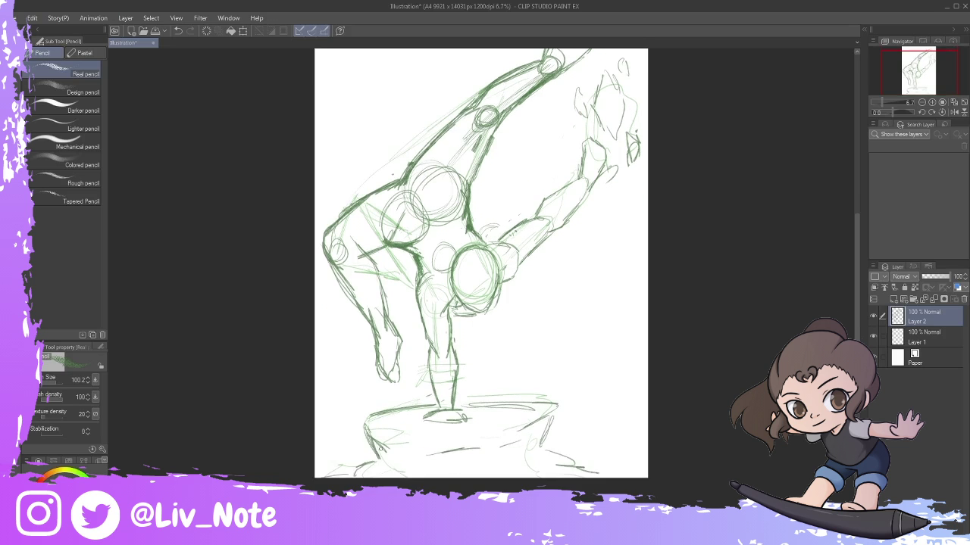
scroll(481, 272, "down", 1)
left_click_drag(627, 176, 636, 205)
Sketch the clothing on a new layer: trouser outlines, leg wraps and loose sleeves on both arms.
left_click(894, 299)
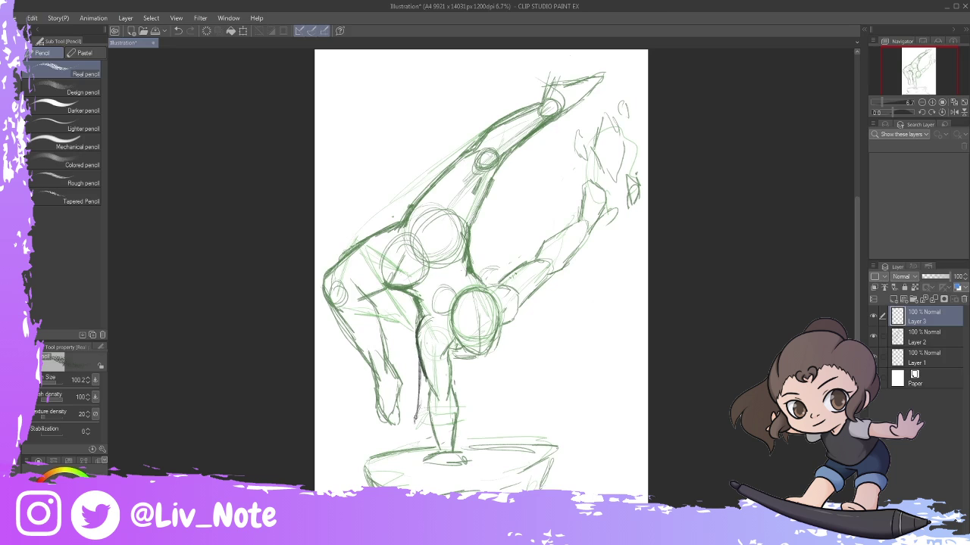
mouse_move(550, 103)
left_mouse_down()
mouse_move(471, 154)
mouse_move(456, 219)
left_mouse_up()
left_click_drag(326, 303, 401, 222)
left_click_drag(355, 349, 383, 337)
left_click_drag(404, 225, 436, 271)
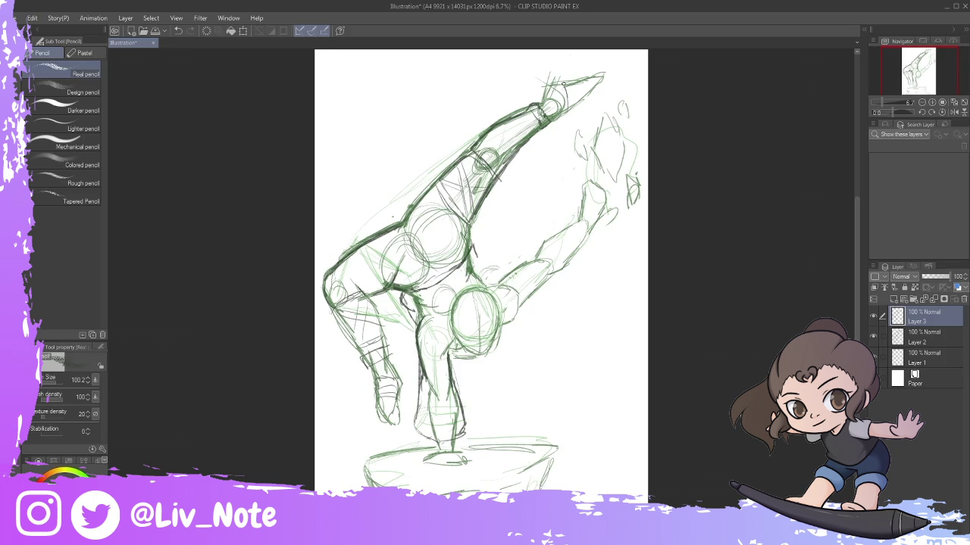
left_click_drag(584, 228, 531, 288)
left_click_drag(520, 310, 579, 300)
Group the sketch layers into a folder at 55% opacity and add a new layer above it.
key("ctrl+g")
key("ctrl+shift+n")
scroll(476, 318, "up", 5)
left_click_drag(542, 274, 539, 222)
key("comma")
Draw the face outline, ears, nose and mouth over the head sketch, undoing and redrawing the first side stroke.
mouse_move(521, 168)
left_mouse_down()
mouse_move(541, 259)
mouse_move(534, 250)
mouse_move(515, 364)
left_mouse_up()
key("ctrl+z")
left_click_drag(524, 182, 509, 375)
mouse_move(547, 203)
left_mouse_down()
mouse_move(476, 394)
mouse_move(379, 323)
left_mouse_up()
left_click_drag(553, 275, 544, 299)
left_click_drag(484, 333, 462, 342)
left_click_drag(478, 314, 484, 346)
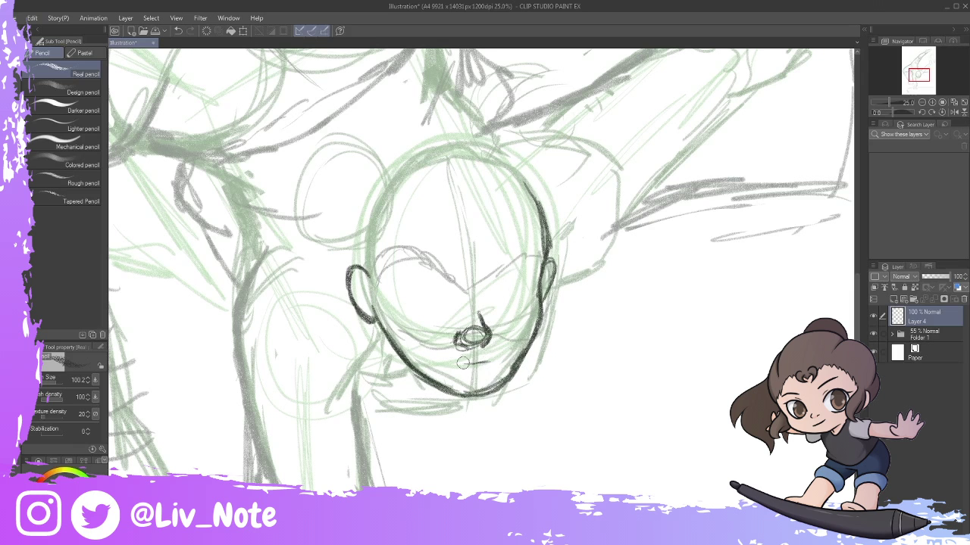
Draw both eyes with pupils and the mask outline around them.
mouse_move(424, 274)
left_mouse_down()
mouse_move(409, 304)
mouse_move(418, 301)
left_mouse_up()
left_click_drag(405, 274, 451, 280)
mouse_move(537, 252)
left_mouse_down()
mouse_move(373, 311)
mouse_move(539, 250)
left_mouse_up()
left_click_drag(379, 253, 409, 303)
mouse_move(424, 265)
left_mouse_down()
mouse_move(489, 264)
mouse_move(484, 312)
left_mouse_up()
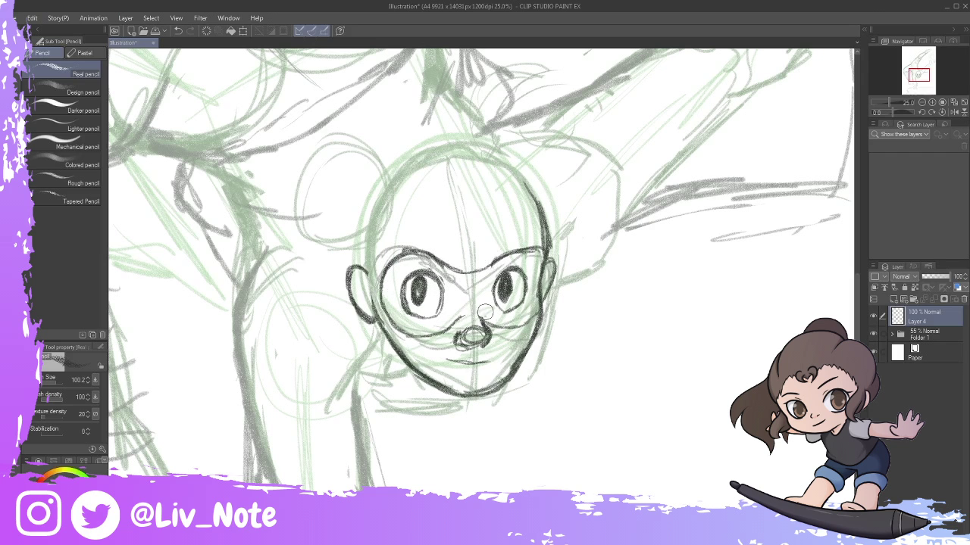
Draw the hair bun over the supporting arm's shoulder, the parting and the hair outline around the head.
mouse_move(372, 158)
left_mouse_down()
mouse_move(341, 244)
mouse_move(297, 221)
left_mouse_up()
left_click_drag(293, 153, 325, 207)
mouse_move(388, 172)
left_mouse_down()
mouse_move(343, 274)
mouse_move(471, 215)
left_mouse_up()
left_click_drag(350, 251, 375, 297)
mouse_move(534, 227)
left_mouse_down()
mouse_move(447, 250)
mouse_move(539, 229)
left_mouse_up()
left_click_drag(447, 142, 550, 225)
left_click_drag(539, 170, 556, 241)
left_click_drag(355, 294, 333, 244)
left_click_drag(314, 243, 365, 249)
Draw the second hair bun on the extended arm's side with curved strands, and refine the hair and mask lines.
left_click_drag(485, 144, 510, 94)
left_click_drag(540, 162, 594, 188)
left_click_drag(485, 228, 485, 307)
left_click_drag(542, 176, 567, 252)
mouse_move(596, 203)
left_mouse_down()
mouse_move(583, 241)
mouse_move(597, 250)
left_mouse_up()
mouse_move(379, 227)
left_mouse_down()
mouse_move(451, 225)
mouse_move(530, 326)
left_mouse_up()
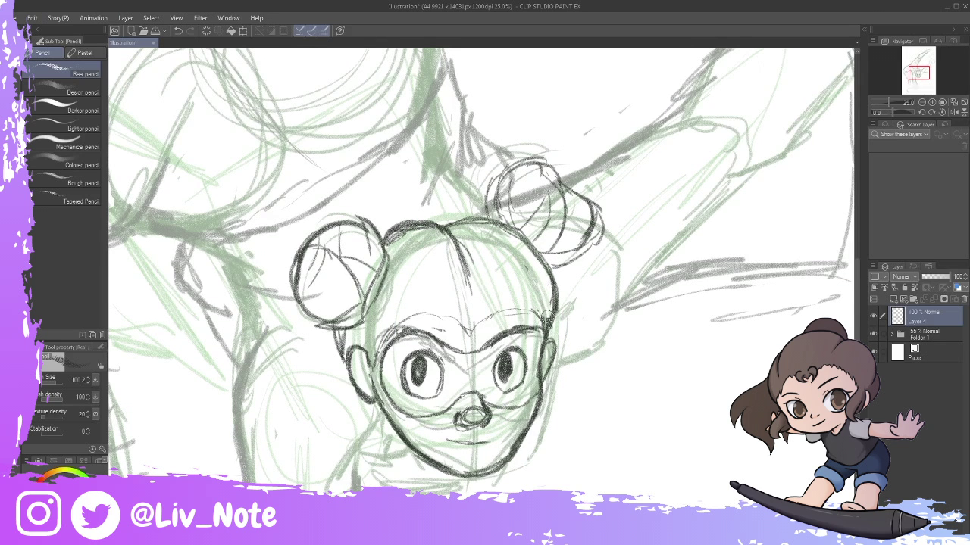
Outline the neck, the shoulders and both sides of the supporting arm's sleeve.
key("ctrl+minus")
left_click_drag(426, 293, 410, 394)
left_click_drag(479, 362, 461, 398)
left_click_drag(421, 377, 415, 493)
left_click_drag(470, 382, 496, 488)
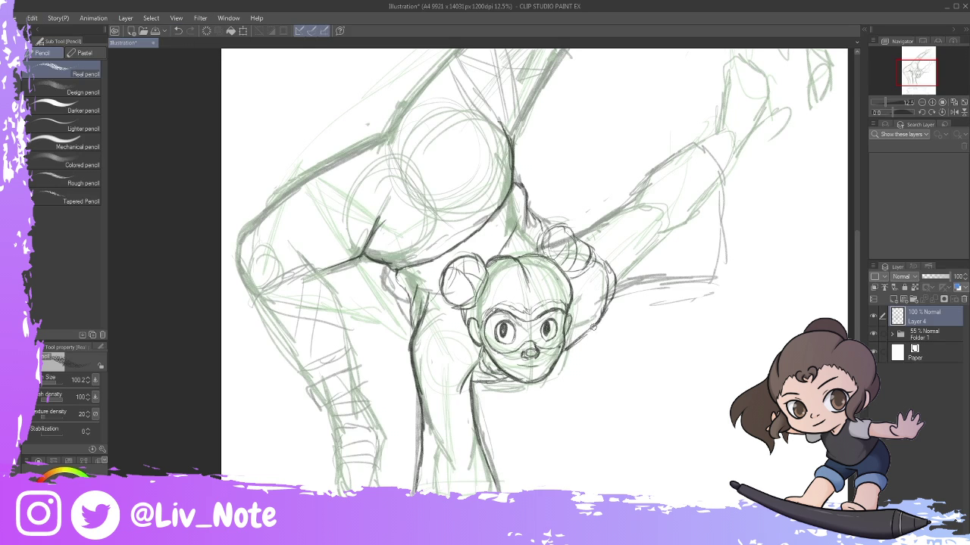
Outline the torso edge, the flared sleeve on the extended arm and the hem of the supporting arm's sleeve.
left_click_drag(356, 326, 546, 170)
left_click_drag(610, 212, 723, 140)
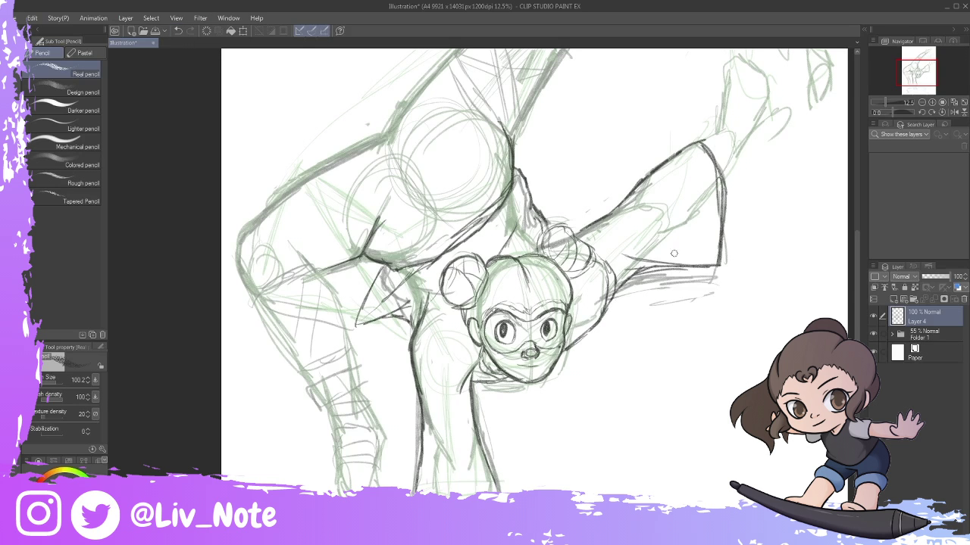
scroll(531, 272, "down", 5)
left_click_drag(415, 261, 500, 334)
scroll(530, 273, "up", 5)
mouse_move(693, 197)
left_mouse_down()
mouse_move(686, 303)
mouse_move(637, 333)
left_mouse_up()
Outline the back and bent thigh, undoing one stroke, and draw the waistline and the cloth tails beneath it.
scroll(530, 273, "up", 1)
left_click_drag(310, 232, 458, 106)
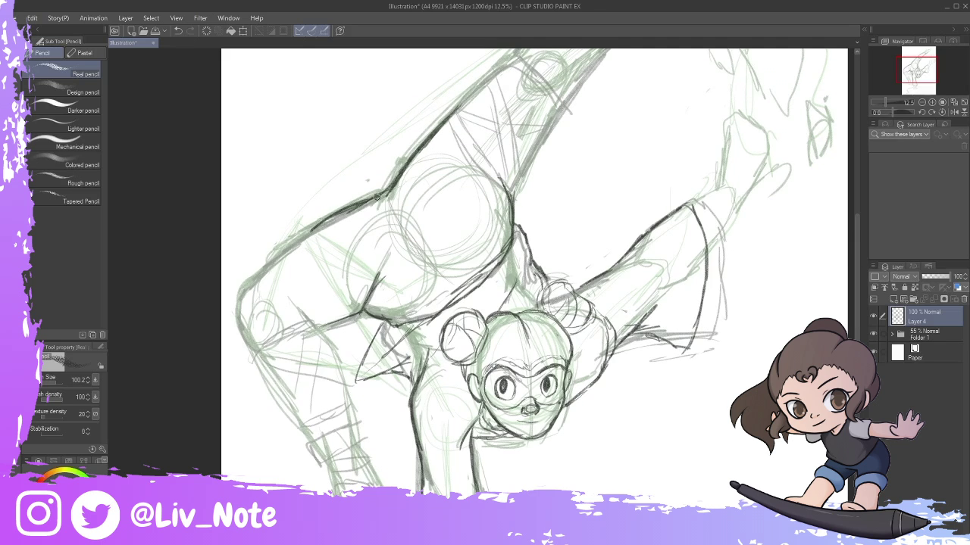
left_click_drag(364, 205, 250, 379)
key("ctrl+z")
left_click_drag(485, 265, 364, 318)
left_click_drag(394, 333, 356, 390)
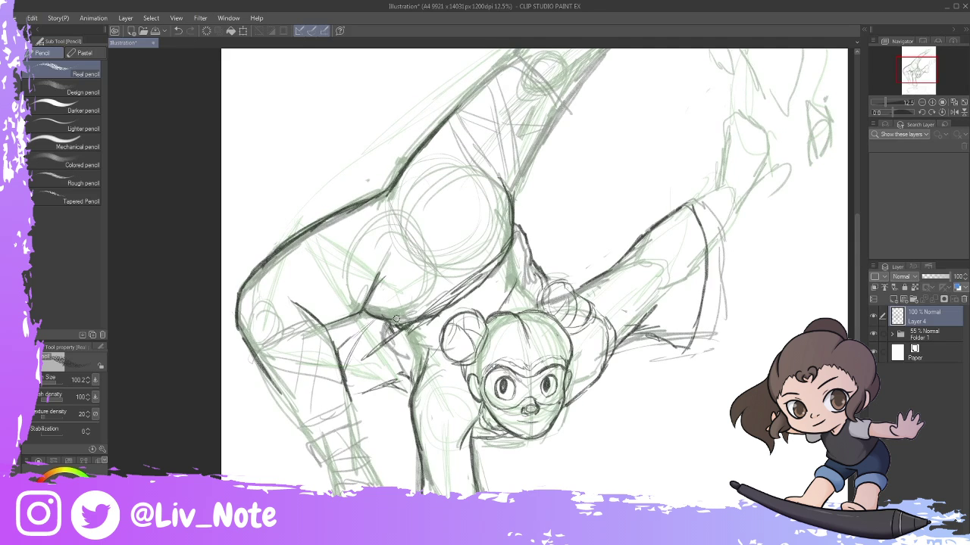
Draw the knee band, crossed straps and lower band on the bent leg.
left_click_drag(254, 356, 330, 324)
left_click_drag(345, 375, 300, 425)
left_click_drag(297, 333, 301, 406)
mouse_move(319, 327)
left_mouse_down()
mouse_move(313, 381)
mouse_move(372, 305)
mouse_move(374, 351)
left_mouse_up()
scroll(366, 420, "down", 4)
Rough out the bent leg's wrapped foot on a new layer inside the sketch folder.
left_click(891, 335)
left_click(928, 352)
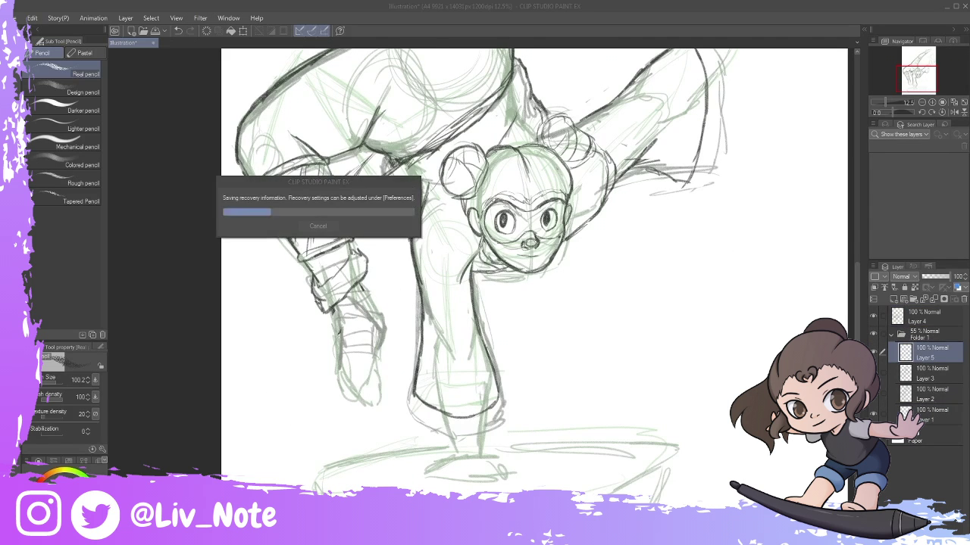
left_click_drag(338, 299, 344, 379)
left_click_drag(379, 332, 365, 387)
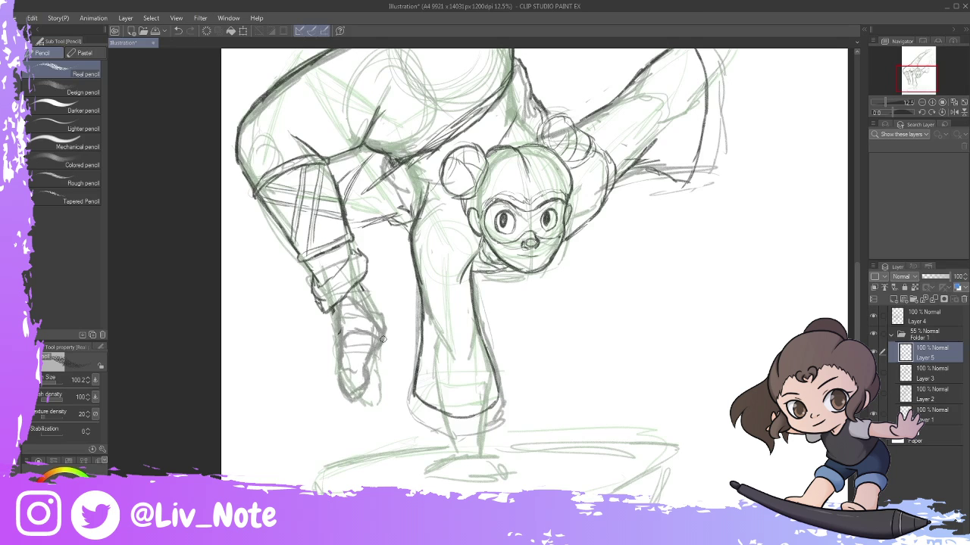
left_click_drag(371, 345, 347, 395)
Erase stray lines around the wrapped foot, lasso the foot, rotate it with Transform and deselect.
key("e")
mouse_move(326, 303)
left_mouse_down()
mouse_move(348, 265)
mouse_move(409, 420)
left_mouse_up()
key("p")
key("m")
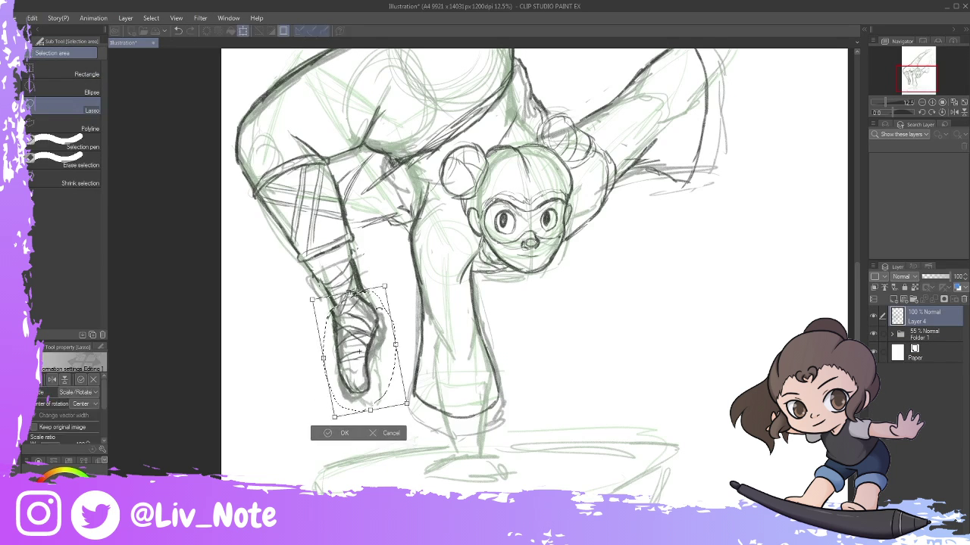
key("ctrl+d")
key("p")
scroll(481, 372, "down", 3)
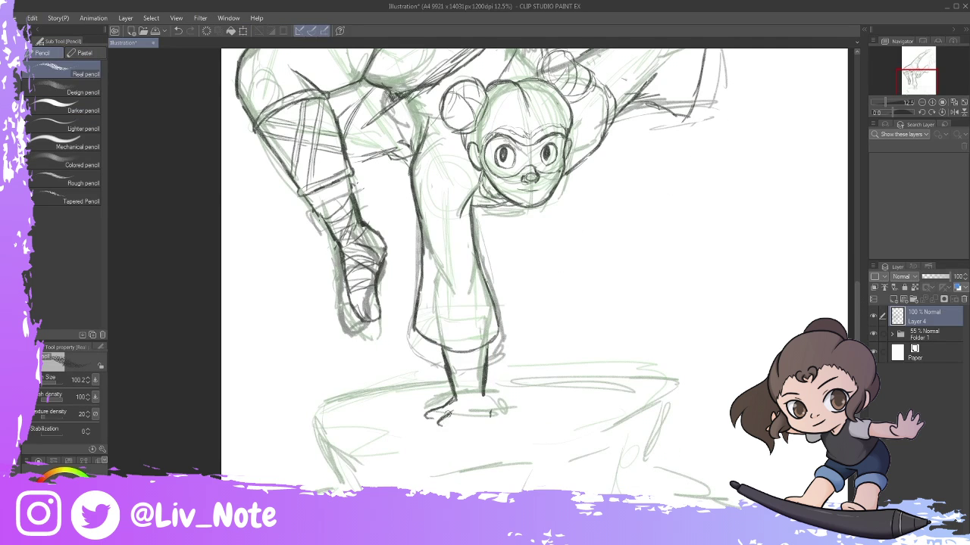
key("ctrl+z")
key("ctrl+z")
mouse_move(447, 390)
left_mouse_down()
mouse_move(428, 418)
mouse_move(463, 413)
left_mouse_up()
left_click_drag(483, 393, 522, 404)
key("ctrl+z")
key("ctrl+z")
Rough out the planted hand with spread fingers on the folder's sketch layer and reposition it on the pedestal with Transform.
left_click_drag(665, 231, 640, 254)
left_click_drag(638, 264, 706, 256)
left_click_drag(654, 241, 654, 222)
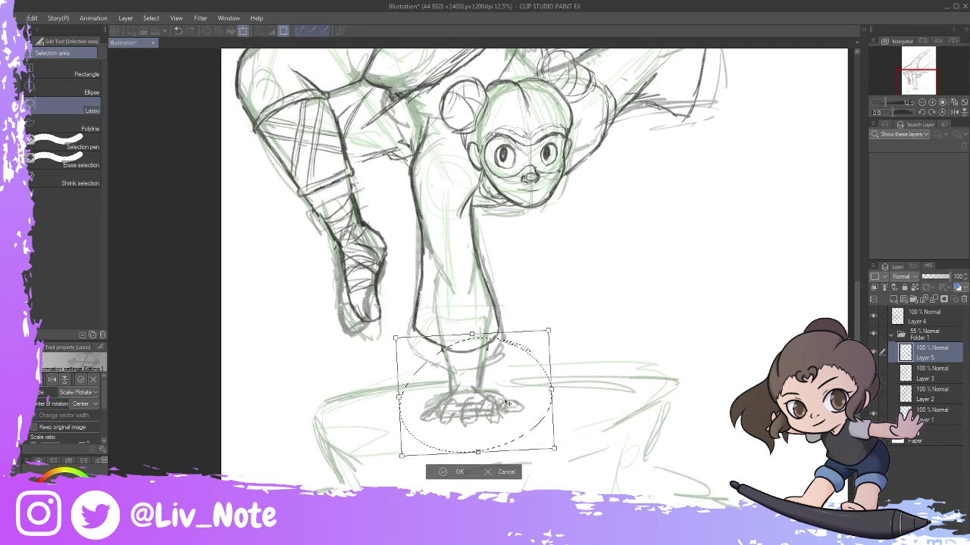
left_click_drag(470, 386, 469, 393)
scroll(485, 303, "down", 2)
left_click(464, 393)
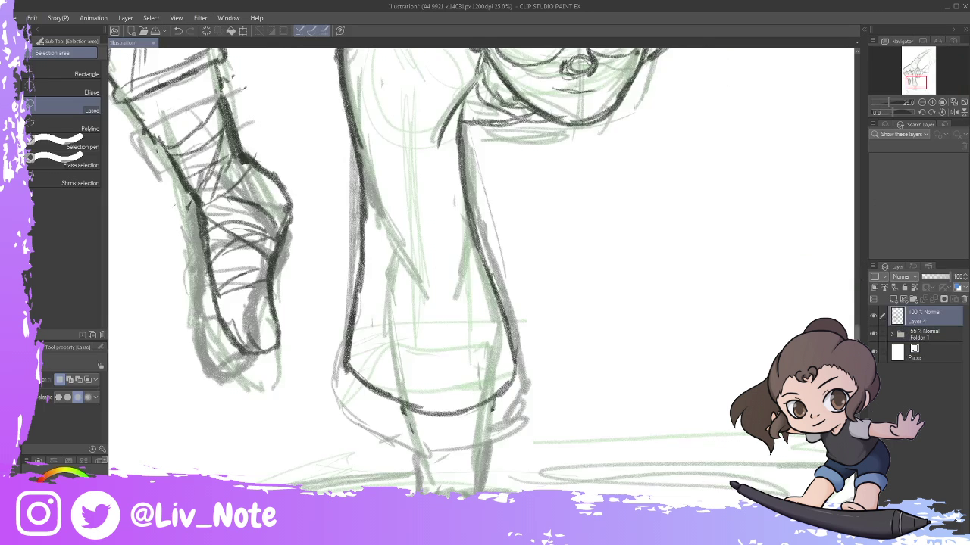
Draw the clean wrist and spread fingers of the planted hand on the line layer.
left_click_drag(420, 335, 353, 385)
mouse_move(457, 342)
left_mouse_down()
mouse_move(445, 395)
mouse_move(476, 352)
mouse_move(438, 332)
left_mouse_up()
mouse_move(496, 338)
left_mouse_down()
mouse_move(541, 382)
mouse_move(545, 341)
mouse_move(582, 369)
left_mouse_up()
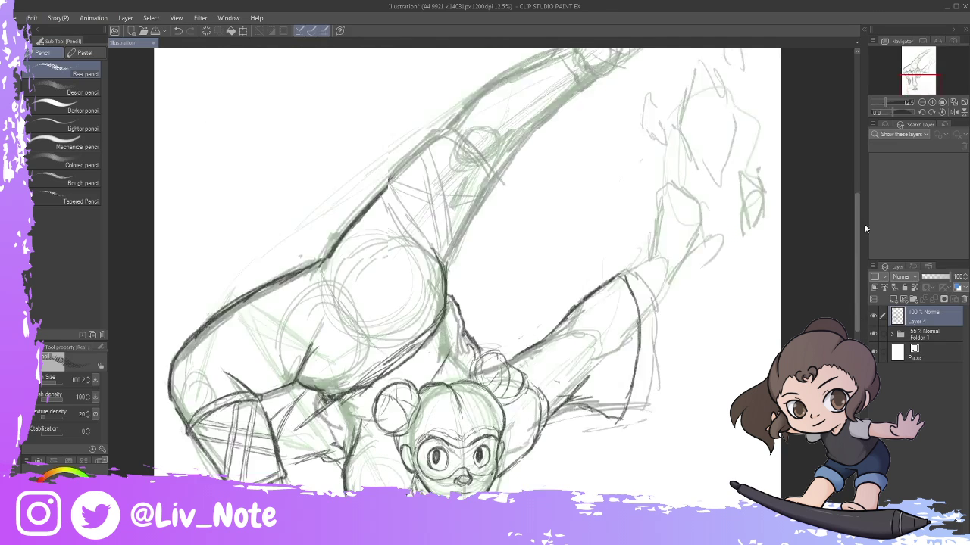
Outline the raised leg and draw its thigh and knee bands, crossed straps and ankle band.
scroll(863, 224, "up", 2)
mouse_move(428, 208)
left_mouse_down()
mouse_move(385, 250)
mouse_move(447, 330)
left_mouse_up()
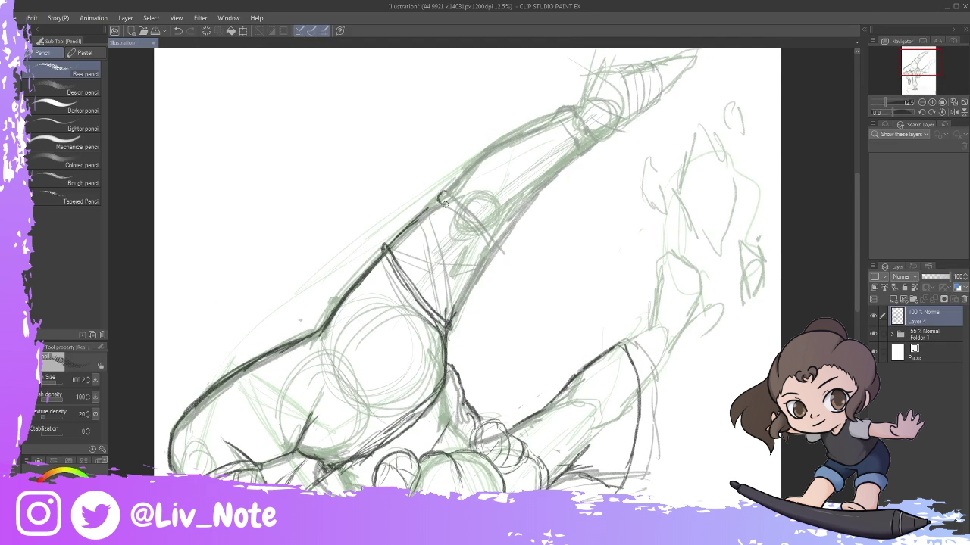
left_click_drag(439, 189, 497, 254)
left_click_drag(388, 250, 489, 265)
left_click_drag(456, 181, 550, 121)
left_click_drag(579, 146, 500, 246)
left_click_drag(553, 115, 576, 148)
scroll(562, 196, "down", 3)
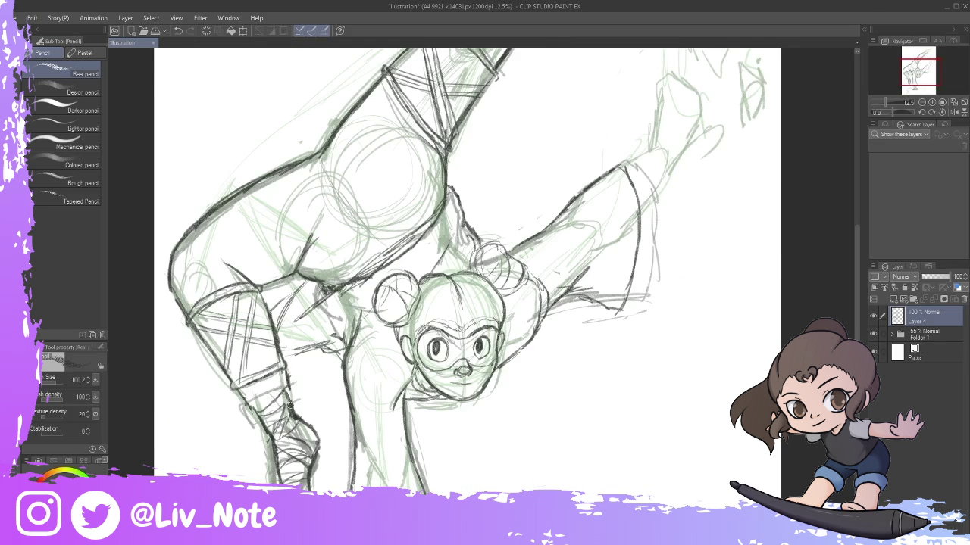
Outline the raised pointed foot and draw the wraps across it.
scroll(562, 195, "up", 5)
left_click_drag(688, 144, 576, 220)
left_click_drag(617, 155, 577, 221)
left_click_drag(632, 150, 629, 197)
left_click_drag(651, 159, 684, 133)
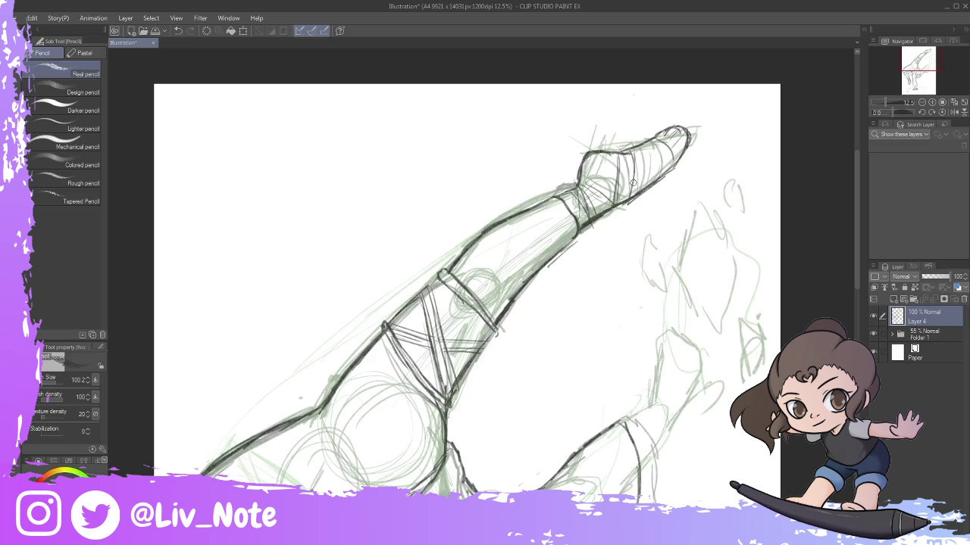
Draw the four fingers of the extended arm's open hand.
scroll(561, 227, "down", 5)
scroll(555, 228, "up", 2)
left_click_drag(561, 162, 522, 242)
mouse_move(530, 148)
left_mouse_down()
mouse_move(500, 195)
mouse_move(465, 210)
mouse_move(489, 250)
left_mouse_up()
Lasso the drawn fingers, adjust them with Transform and deselect.
key("m")
mouse_move(580, 132)
left_mouse_down()
mouse_move(534, 131)
mouse_move(576, 133)
left_mouse_up()
key("ctrl+t")
key("Return")
key("ctrl+d")
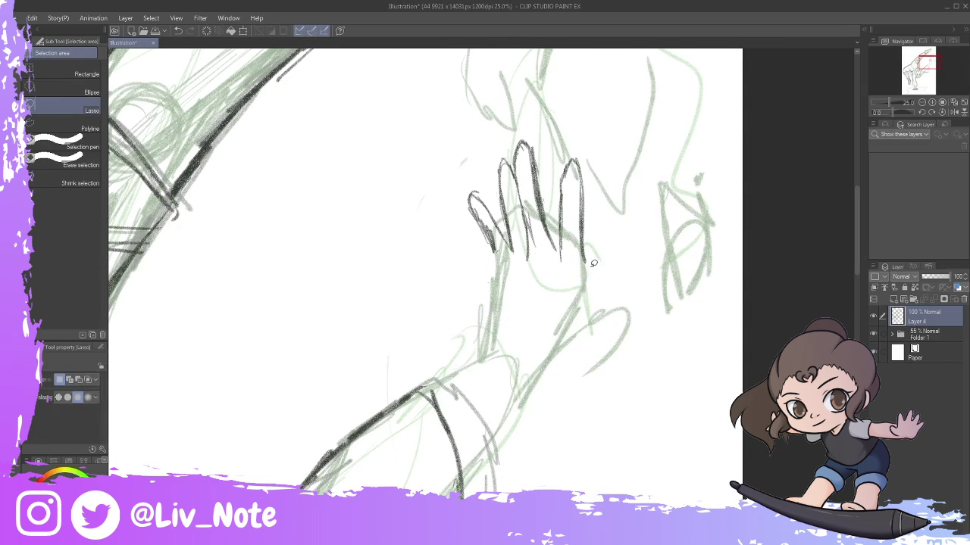
Draw the thumb, palm edges, wrist and forearm connecting the raised hand to the sleeve.
key("p")
left_click_drag(604, 243, 587, 289)
left_click_drag(606, 319, 572, 352)
left_click_drag(610, 244, 587, 334)
left_click_drag(503, 246, 496, 337)
left_click_drag(613, 310, 474, 455)
left_click_drag(497, 329, 428, 390)
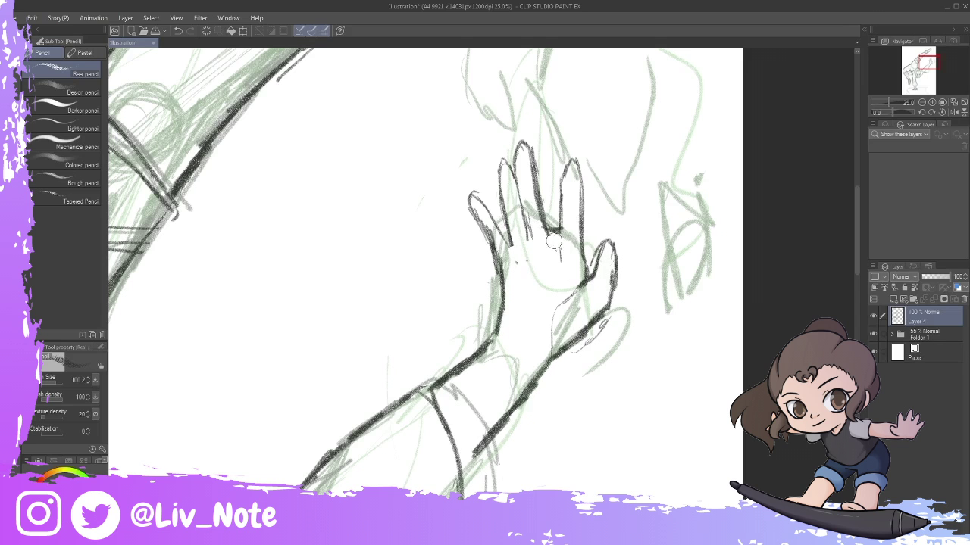
Refine the raised hand by closing the gaps between the fingers and darkening the finger and wrist lines.
left_click_drag(565, 211, 544, 235)
left_click_drag(470, 201, 502, 269)
left_click_drag(521, 147, 509, 197)
left_click_drag(515, 152, 549, 239)
left_click_drag(598, 294, 551, 356)
scroll(551, 356, "down", 5)
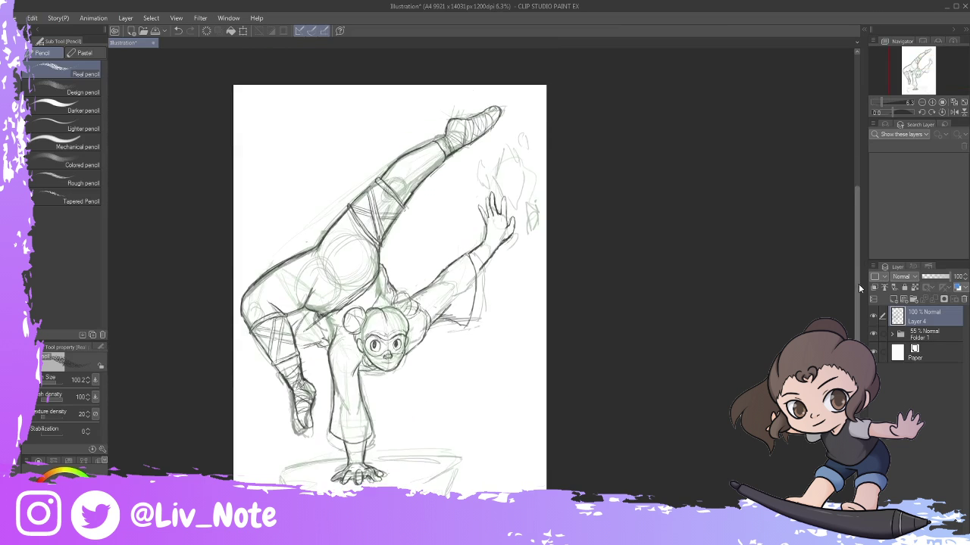
scroll(508, 144, "up", 5)
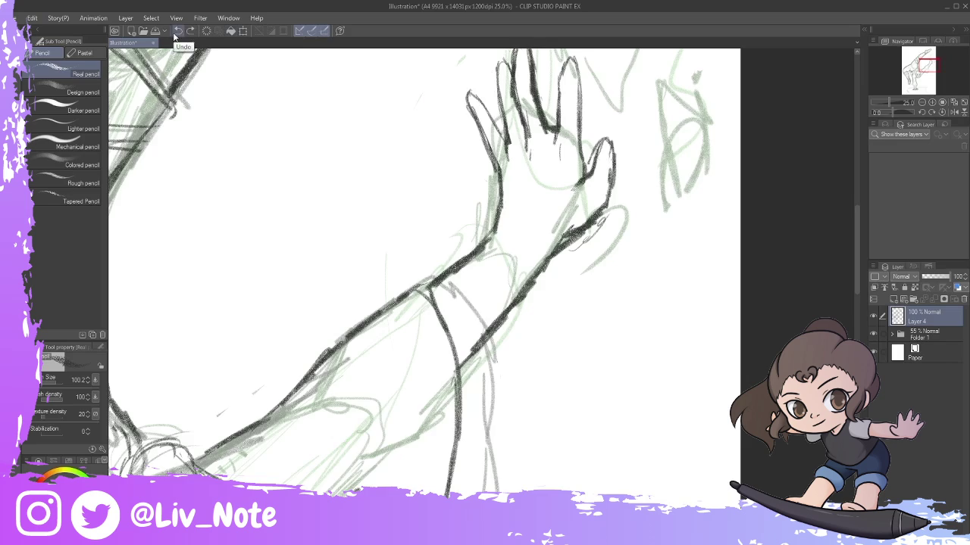
Draw the top edge and faceted sides of the pedestal beneath the supporting hand.
scroll(563, 136, "down", 5)
scroll(454, 424, "up", 5)
left_click_drag(277, 382, 780, 315)
left_click_drag(673, 215, 606, 356)
left_click_drag(629, 272, 545, 394)
scroll(530, 303, "down", 4)
scroll(652, 152, "up", 3)
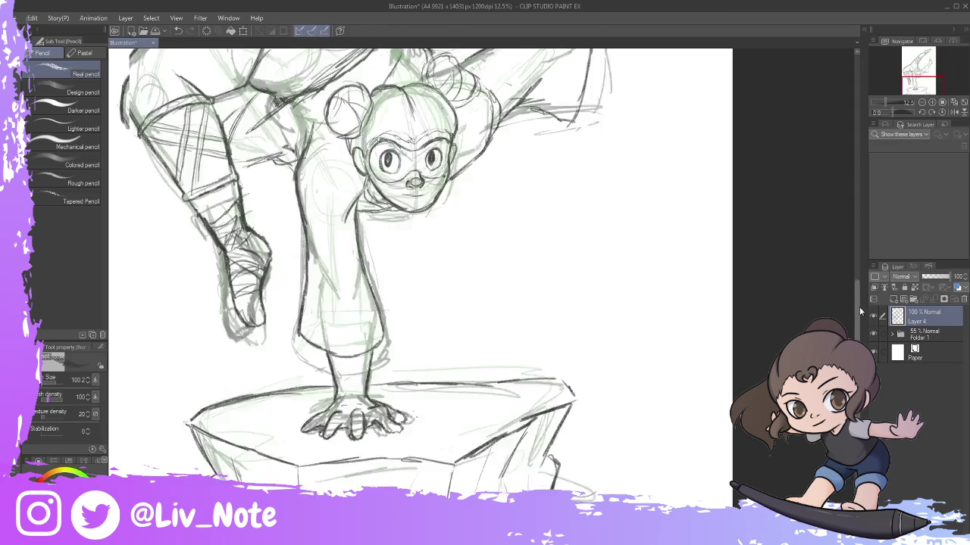
Outline the floating crystal shards around the raised hand.
left_click_drag(655, 125, 668, 220)
left_click_drag(605, 169, 609, 201)
left_click_drag(612, 150, 613, 162)
left_click_drag(690, 244, 711, 253)
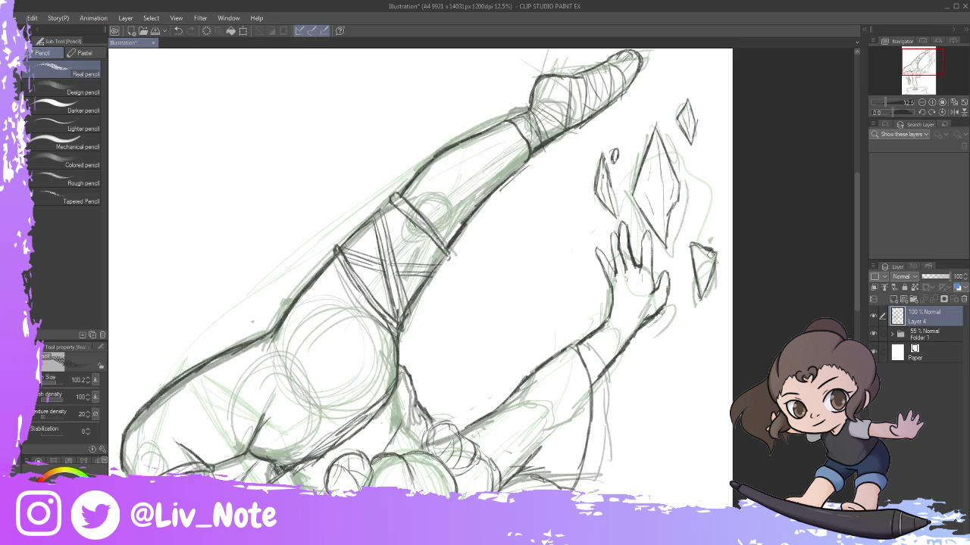
Add a new layer beneath the line art and lower the rough sketch folder's opacity to 34%.
scroll(682, 216, "down", 3)
key("ctrl+shift+n")
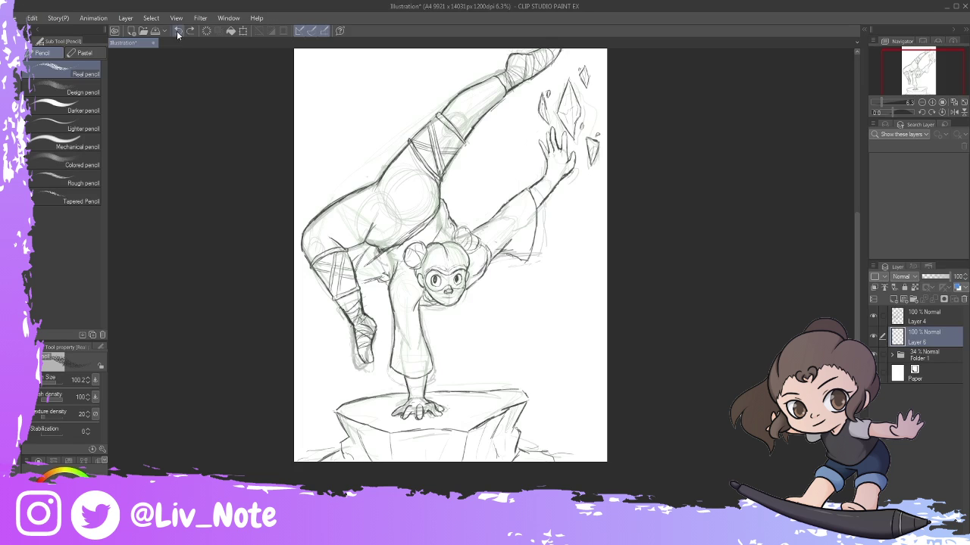
key("alt+]")
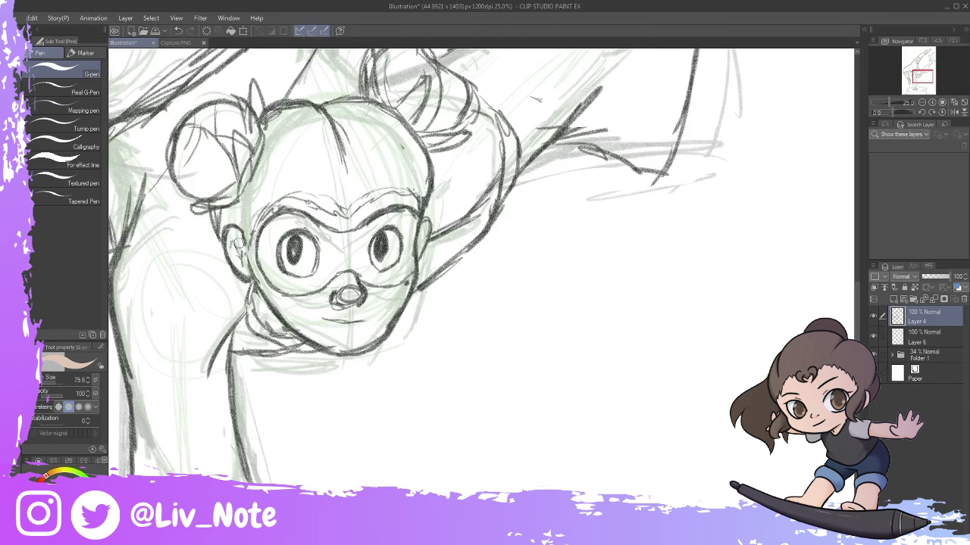
On the layer below the line art, paint the face, ear and upper arm in flat skin colour.
left_click(924, 337)
left_click_drag(241, 231, 282, 330)
mouse_move(496, 171)
left_mouse_down()
mouse_move(440, 224)
mouse_move(474, 133)
mouse_move(489, 136)
left_mouse_up()
mouse_move(258, 226)
left_mouse_down()
mouse_move(356, 203)
mouse_move(416, 220)
left_mouse_up()
mouse_move(333, 345)
left_mouse_down()
mouse_move(303, 325)
mouse_move(356, 334)
mouse_move(390, 319)
mouse_move(394, 292)
mouse_move(602, 297)
left_mouse_up()
Paint the bent leg's calf and foot and the supporting hand in flat skin colour.
left_click_drag(144, 343, 227, 431)
left_click_drag(190, 303, 209, 382)
mouse_move(485, 227)
left_mouse_down()
mouse_move(582, 258)
mouse_move(637, 228)
left_mouse_up()
left_click_drag(129, 311, 273, 454)
left_click_drag(454, 341, 455, 98)
left_click_drag(250, 333, 219, 197)
left_click_drag(682, 341, 682, 167)
mouse_move(424, 379)
left_mouse_down()
mouse_move(455, 364)
mouse_move(409, 250)
mouse_move(470, 227)
mouse_move(539, 375)
left_mouse_up()
Paint the raised forearm, open hand and extended foot in flat skin colour.
scroll(626, 233, "up", 10)
mouse_move(588, 261)
left_mouse_down()
mouse_move(610, 333)
mouse_move(682, 205)
mouse_move(754, 144)
mouse_move(646, 101)
mouse_move(651, 121)
left_mouse_up()
scroll(652, 227, "down", 10)
mouse_move(674, 318)
left_mouse_down()
mouse_move(690, 212)
mouse_move(731, 227)
left_mouse_up()
scroll(493, 303, "up", 15)
mouse_move(462, 288)
left_mouse_down()
mouse_move(501, 341)
mouse_move(576, 250)
mouse_move(648, 219)
mouse_move(697, 171)
mouse_move(693, 200)
left_mouse_up()
On a new layer above Skin, paint the hairline over the forehead in a sampled dark brown.
scroll(693, 200, "down", 5)
scroll(469, 303, "up", 5)
scroll(485, 280, "down", 5)
key("i")
scroll(439, 349, "up", 5)
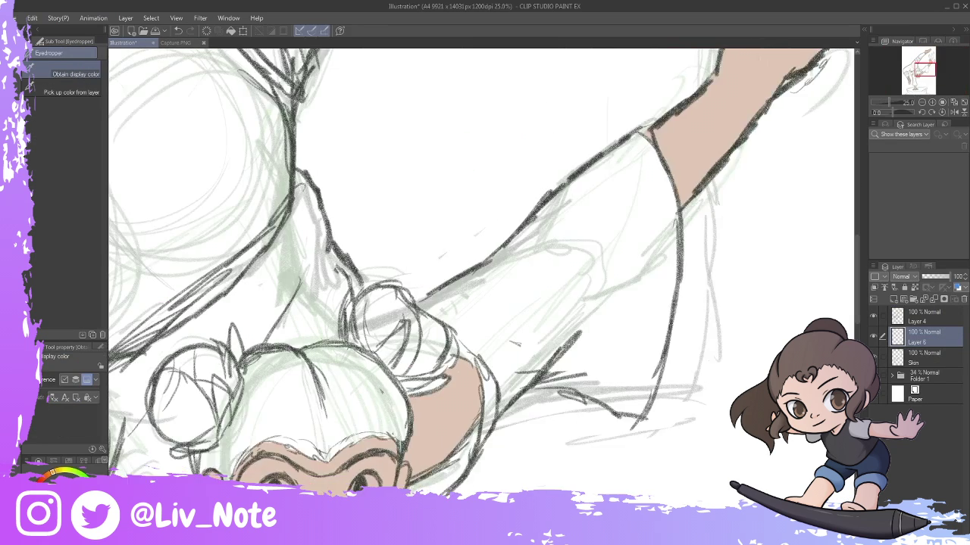
key("p")
left_click_drag(324, 462, 362, 311)
left_click_drag(440, 291, 402, 304)
mouse_move(294, 303)
left_mouse_down()
mouse_move(265, 345)
mouse_move(281, 322)
left_mouse_up()
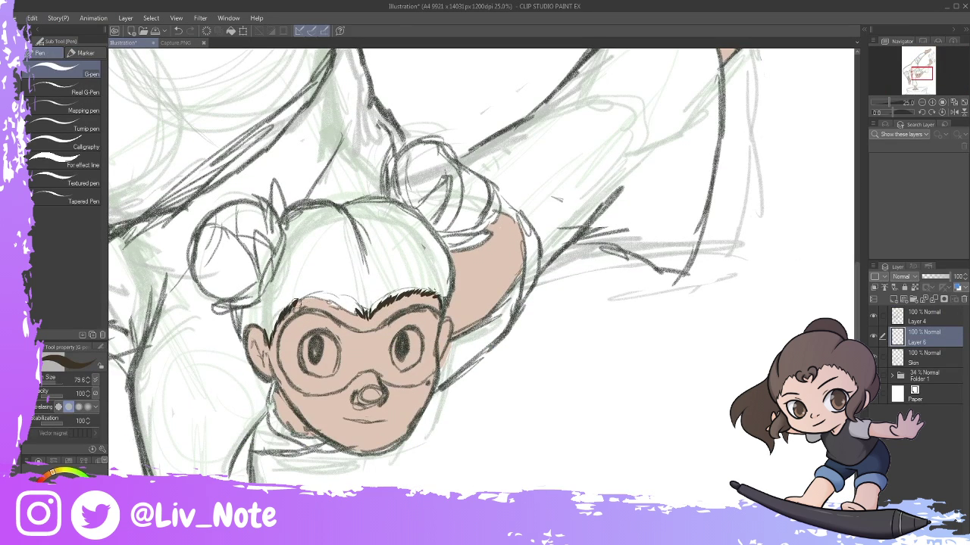
Outline both hair buns, the loose strand and the crown of the head in dark brown.
left_click_drag(205, 301, 252, 309)
left_click_drag(271, 227, 269, 174)
left_click_drag(392, 144, 383, 198)
mouse_move(440, 239)
left_mouse_down()
mouse_move(497, 226)
mouse_move(443, 312)
left_mouse_up()
left_click_drag(269, 203, 227, 300)
left_click_drag(395, 144, 500, 216)
left_click_drag(284, 220, 362, 249)
left_click_drag(333, 199, 386, 200)
Fill the hair buns and the rest of the hair with solid dark brown.
mouse_move(198, 231)
left_mouse_down()
mouse_move(199, 288)
mouse_move(235, 297)
mouse_move(259, 235)
mouse_move(247, 215)
left_mouse_up()
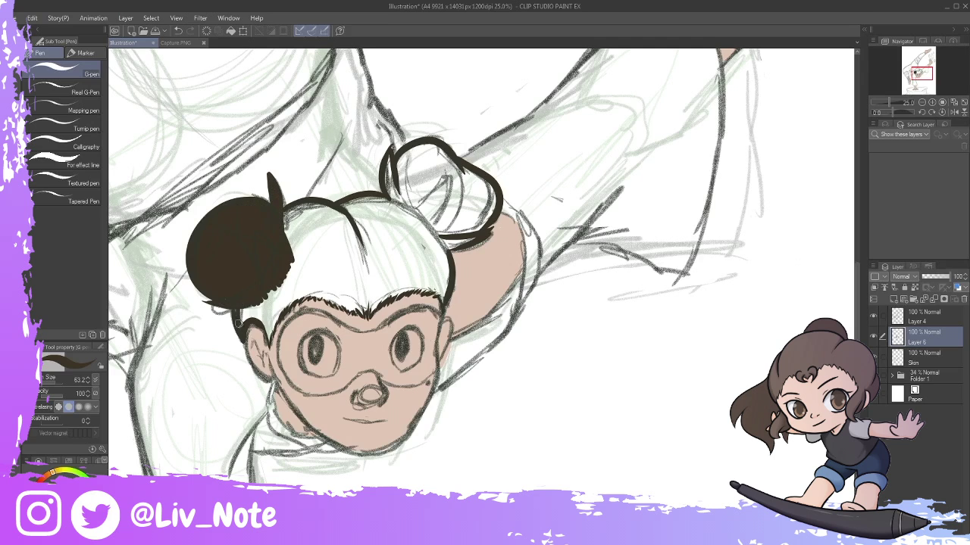
mouse_move(268, 329)
left_mouse_down()
mouse_move(344, 303)
mouse_move(439, 292)
left_mouse_up()
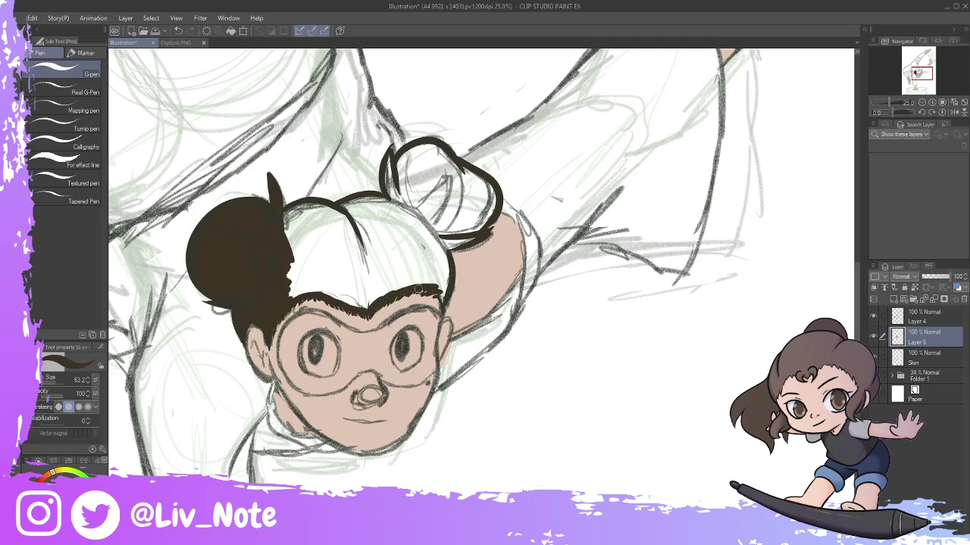
mouse_move(303, 280)
left_mouse_down()
mouse_move(334, 216)
mouse_move(416, 223)
mouse_move(451, 156)
mouse_move(488, 204)
mouse_move(368, 235)
mouse_move(350, 258)
mouse_move(442, 278)
left_mouse_up()
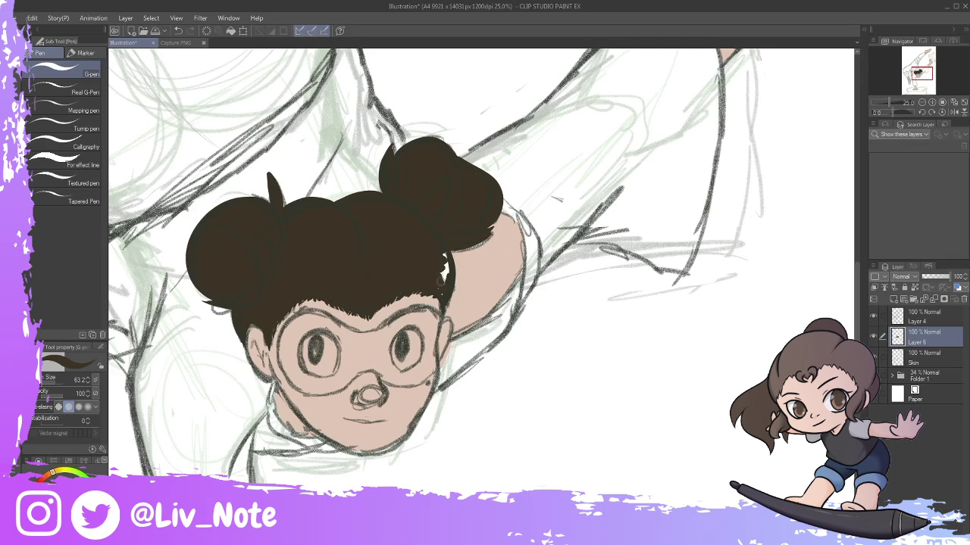
Create a layer beneath the sketch folder and fill it with dark grey as a background.
key("ctrl+shift+n")
key("g")
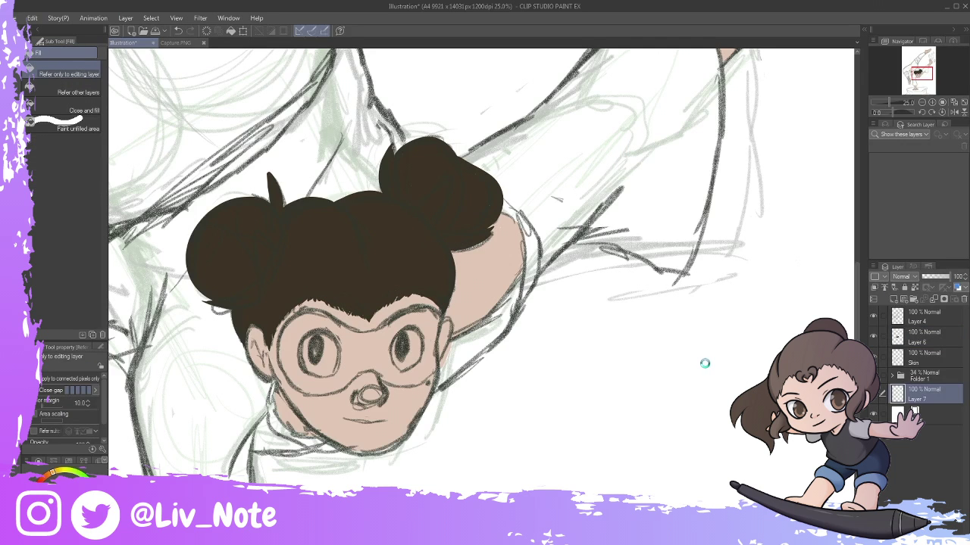
scroll(485, 265, "down", 5)
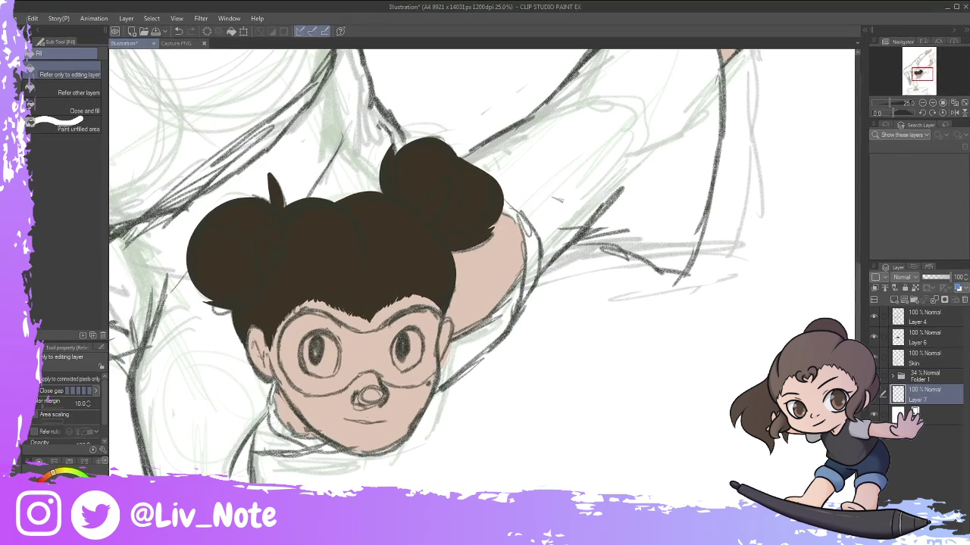
left_click(485, 265)
Name the hair layer Hair and paint the shirt's torso in olive green on a new layer below Skin.
left_click(924, 337)
scroll(481, 290, "up", 7)
key("p")
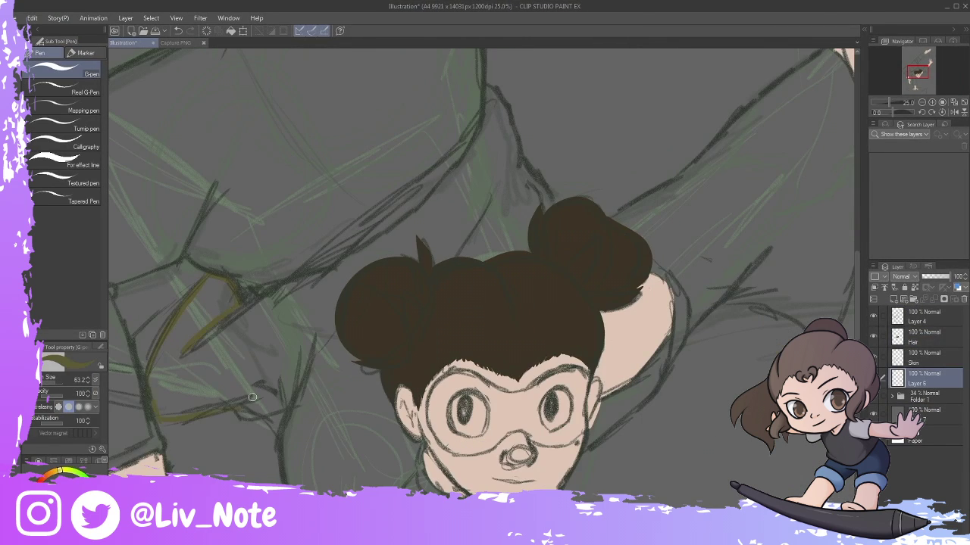
mouse_move(500, 117)
left_mouse_down()
mouse_move(341, 280)
mouse_move(221, 288)
mouse_move(227, 393)
mouse_move(246, 403)
left_mouse_up()
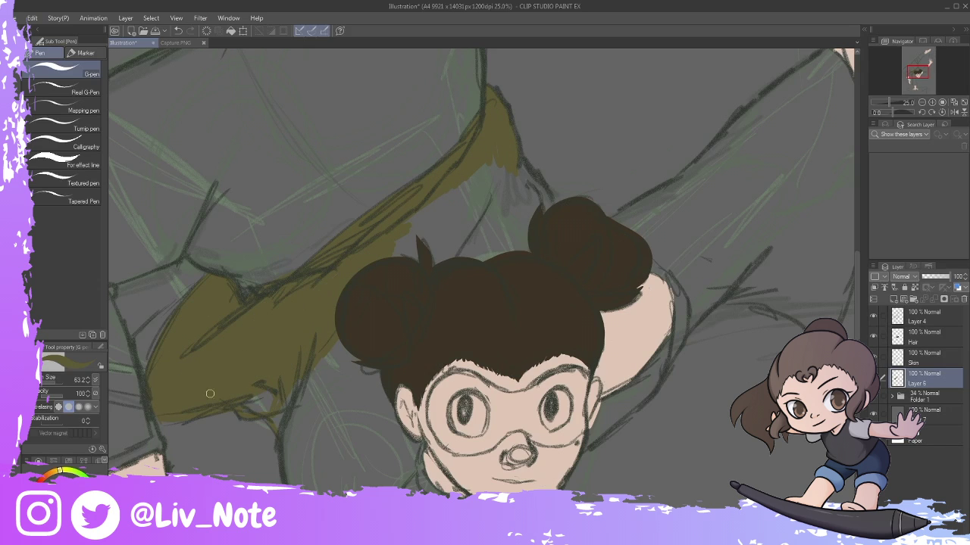
mouse_move(409, 254)
left_mouse_down()
mouse_move(481, 203)
mouse_move(540, 192)
left_mouse_up()
Extend the olive green over the shirt's collar area and the supporting arm's sleeve.
scroll(493, 183, "down", 3)
mouse_move(334, 144)
left_mouse_down()
mouse_move(288, 219)
mouse_move(383, 352)
mouse_move(424, 268)
mouse_move(390, 221)
mouse_move(340, 227)
mouse_move(356, 137)
left_mouse_up()
left_click_drag(609, 207, 667, 134)
scroll(298, 128, "down", 3)
mouse_move(307, 224)
left_mouse_down()
mouse_move(298, 128)
mouse_move(356, 356)
mouse_move(321, 321)
mouse_move(396, 156)
mouse_move(379, 340)
mouse_move(440, 295)
left_mouse_up()
Paint the raised arm's wide sleeve in olive green.
scroll(320, 215, "up", 5)
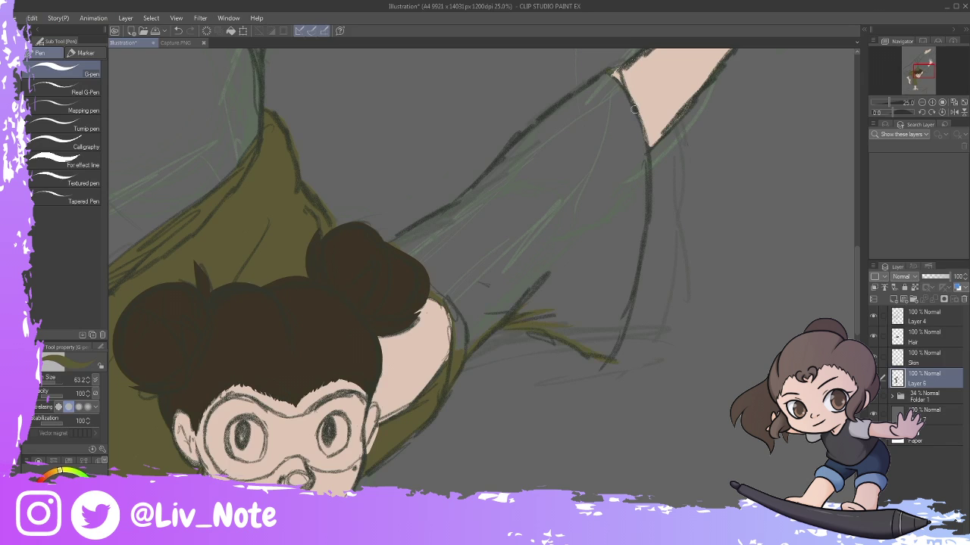
mouse_move(522, 129)
left_mouse_down()
mouse_move(407, 232)
mouse_move(499, 311)
mouse_move(530, 129)
mouse_move(567, 219)
mouse_move(563, 319)
mouse_move(618, 227)
mouse_move(614, 116)
left_mouse_up()
left_click_drag(642, 174, 751, 334)
scroll(485, 273, "down", 3)
With the line art hidden, clean up the edges of the face, arms, hand and feet on the Skin layer.
left_click(924, 356)
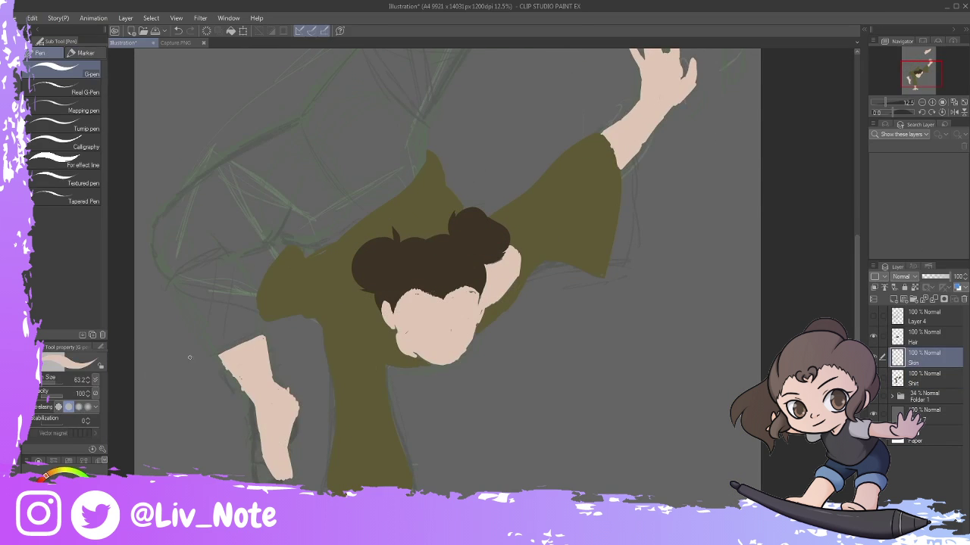
scroll(305, 366, "up", 5)
left_click_drag(473, 298, 519, 230)
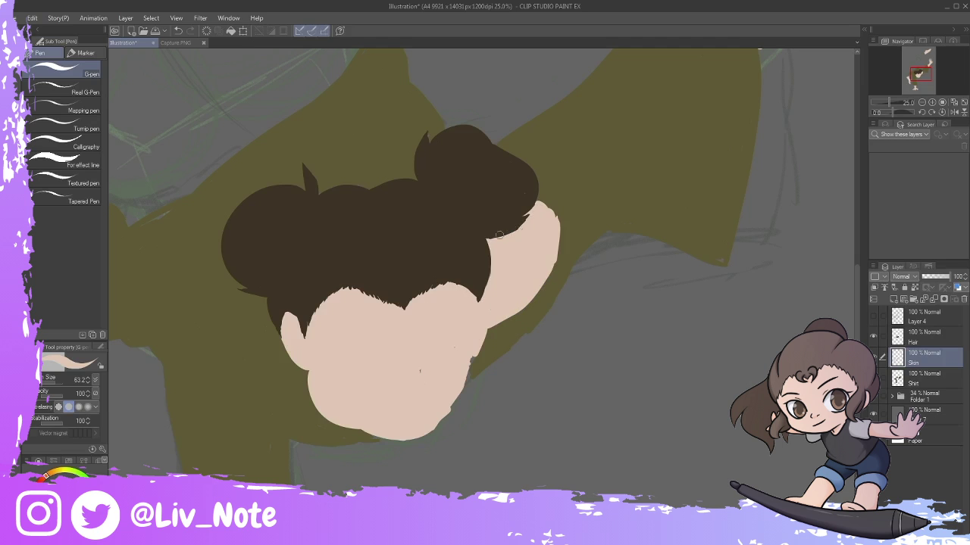
scroll(239, 422, "left", 5)
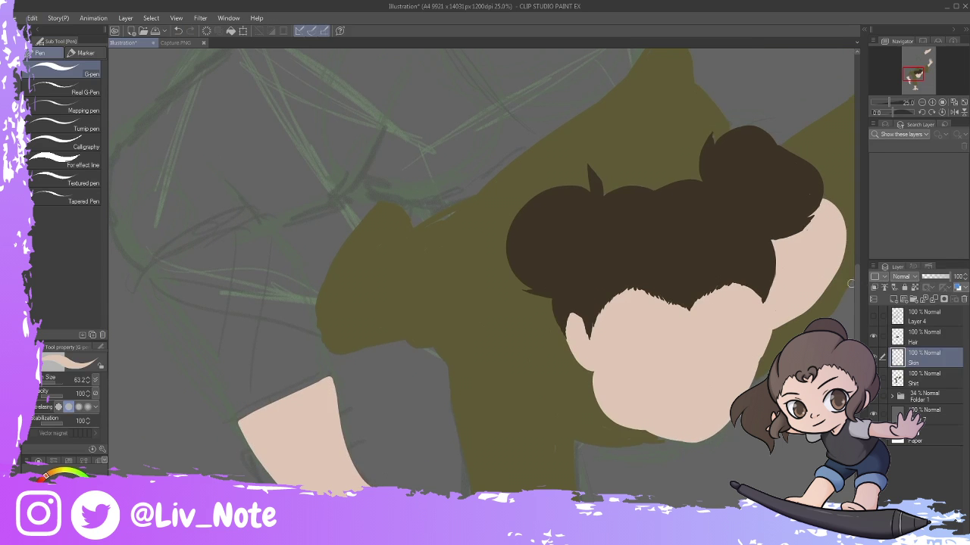
scroll(365, 227, "down", 5)
left_click_drag(301, 256, 230, 122)
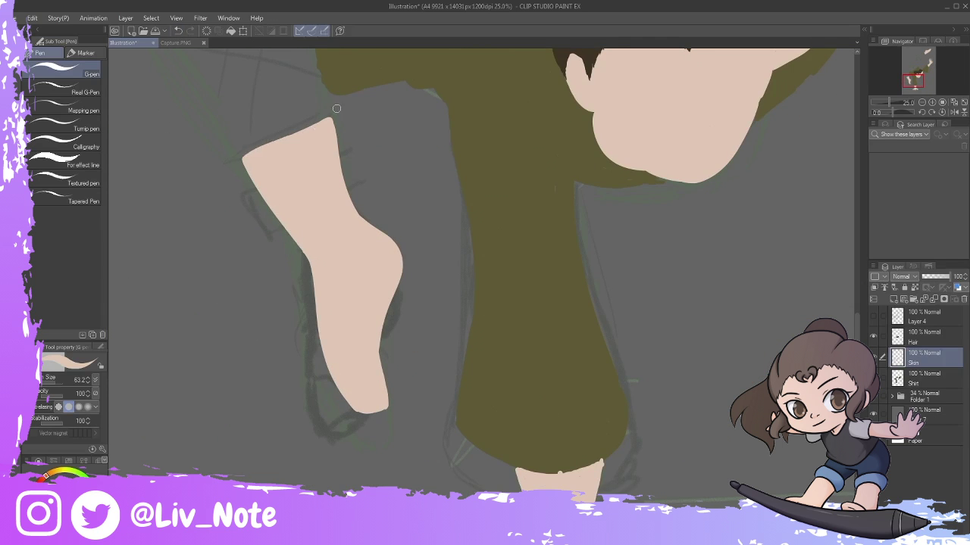
scroll(337, 108, "down", 2)
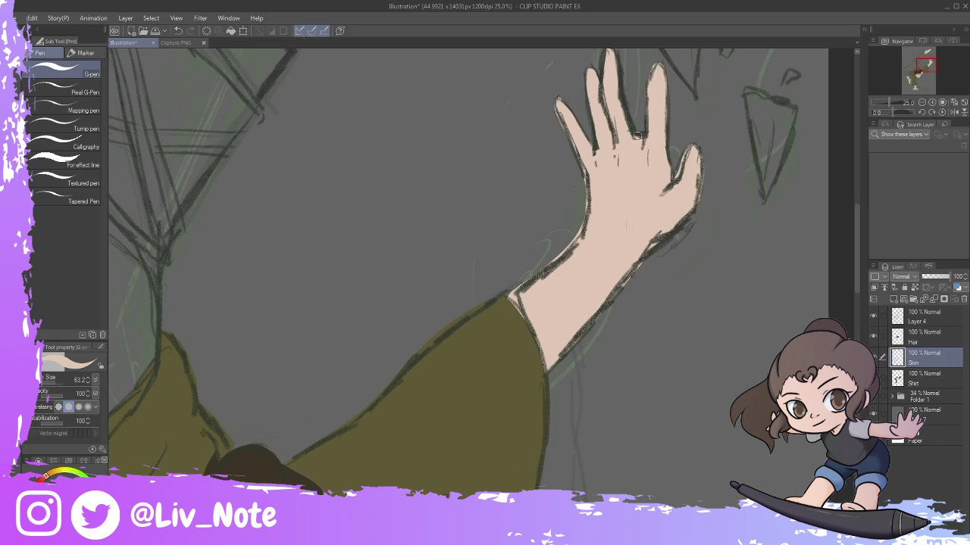
scroll(619, 228, "up", 2)
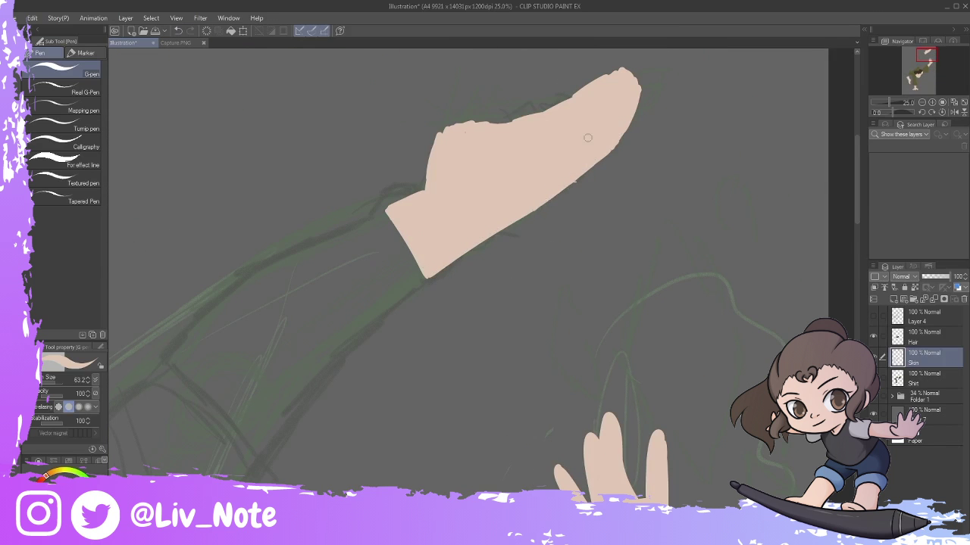
left_click_drag(636, 76, 489, 122)
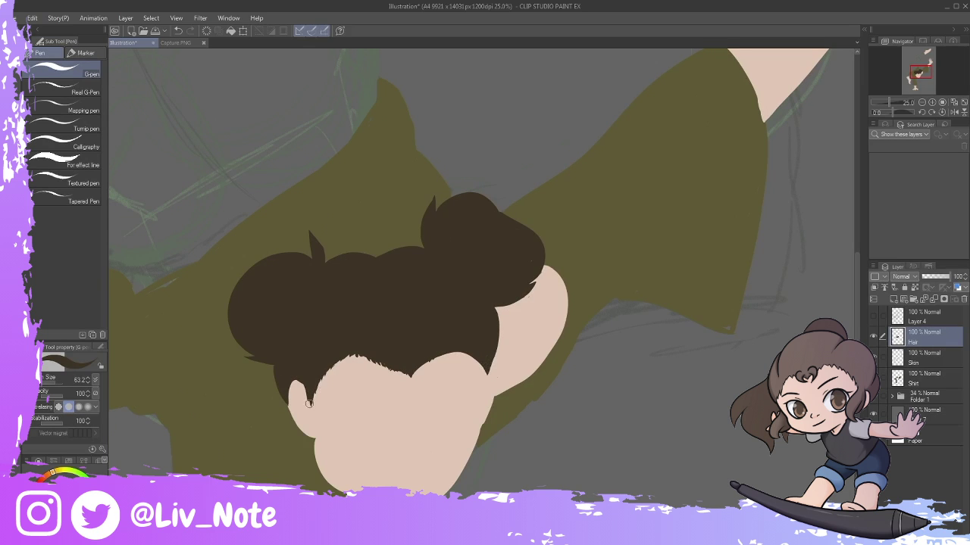
Smooth the edges of the hair and shirt on their layers, checking them against the line art.
left_click(873, 316)
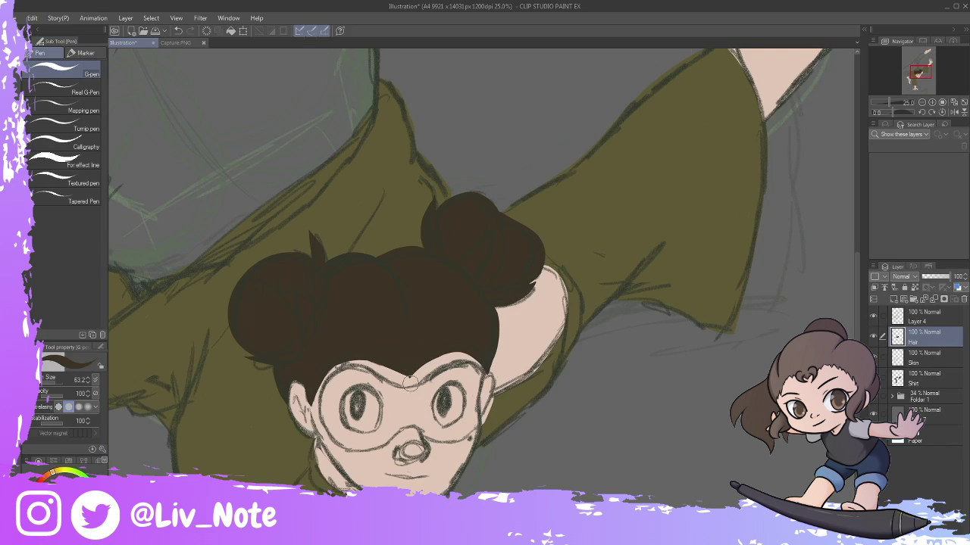
left_click(873, 317)
left_click(233, 299, "ctrl")
scroll(305, 294, "left", 3)
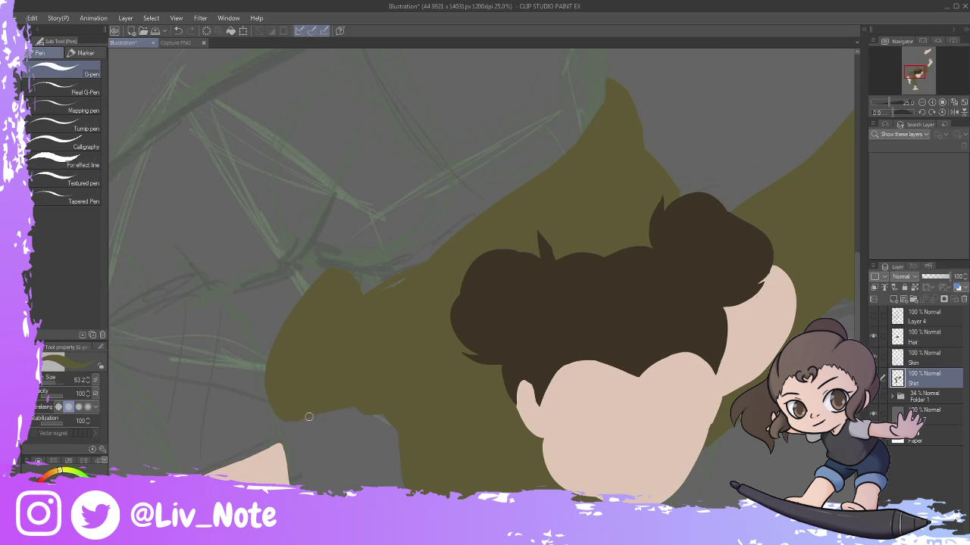
scroll(417, 270, "down", 3)
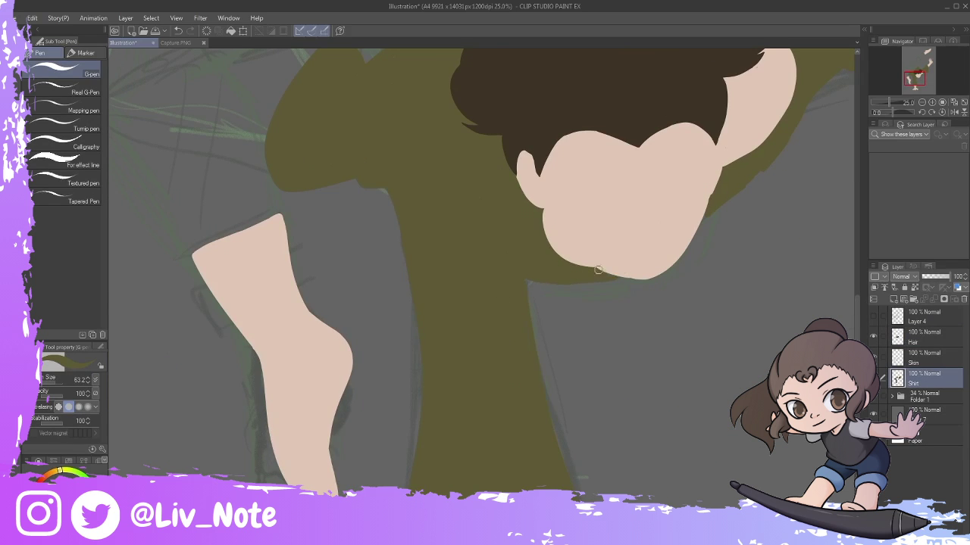
scroll(598, 269, "down", 3)
scroll(530, 364, "up", 5)
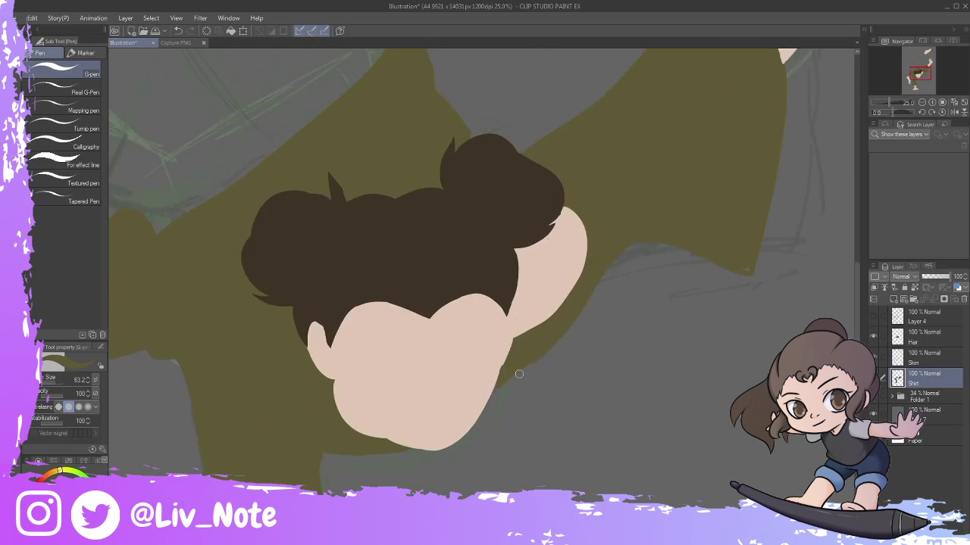
scroll(427, 232, "up", 3)
scroll(743, 152, "down", 3)
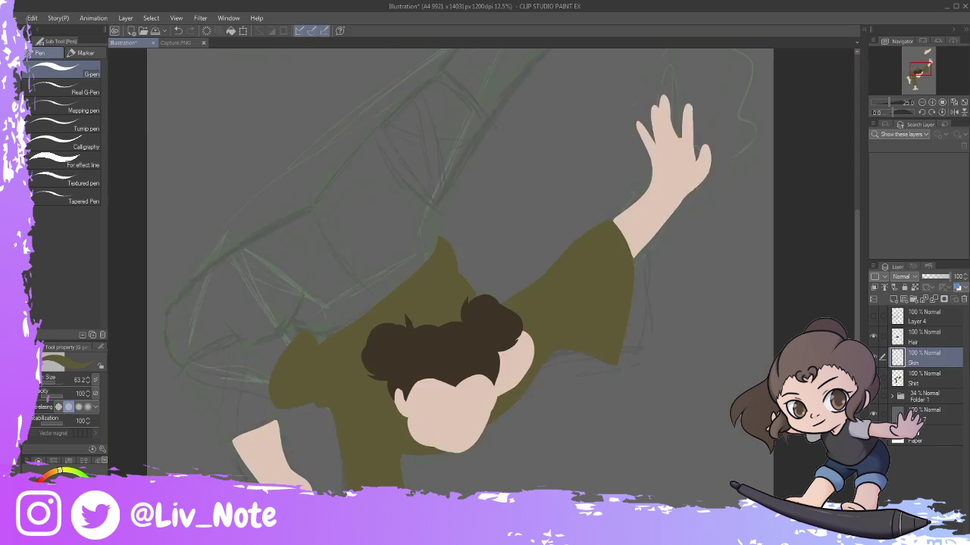
Sample the tan trouser colour from Capture.PNG and outline the trousers on a new layer below Shirt.
key("ctrl+Tab")
key("i")
key("ctrl+Tab")
key("p")
scroll(485, 281, "up", 5)
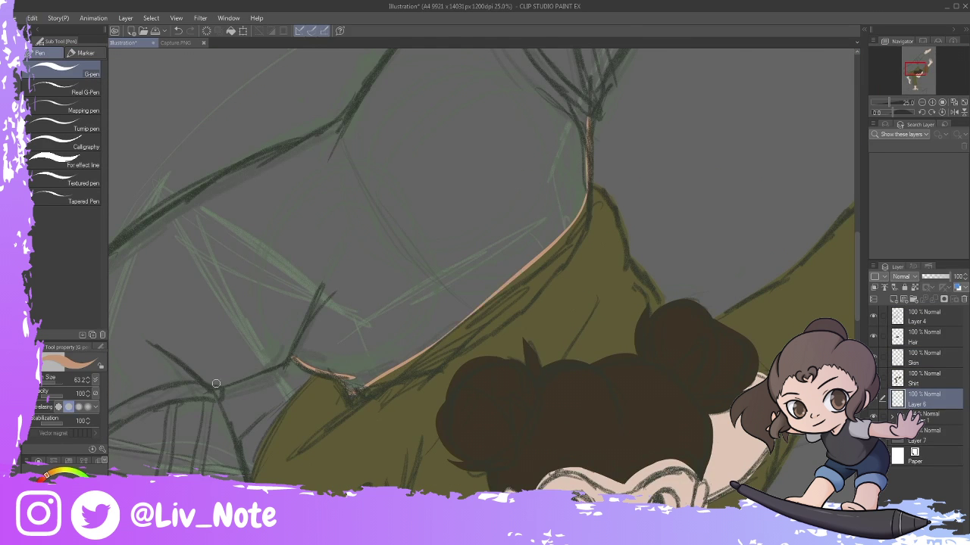
scroll(235, 298, "down", 2)
scroll(235, 298, "up", 4)
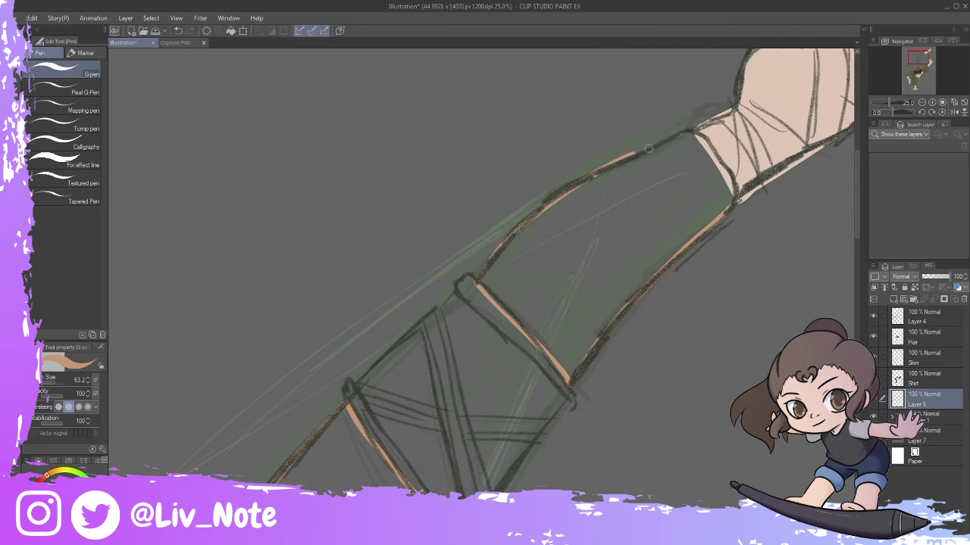
Fill the trousers' hips, thigh and raised calf with solid tan.
scroll(858, 248, "down", 3)
mouse_move(144, 454)
left_mouse_down()
mouse_move(228, 409)
mouse_move(182, 356)
mouse_move(269, 392)
mouse_move(237, 356)
mouse_move(220, 284)
mouse_move(197, 258)
mouse_move(312, 315)
mouse_move(436, 413)
mouse_move(454, 326)
mouse_move(360, 281)
mouse_move(382, 192)
left_mouse_up()
left_click(872, 417)
mouse_move(505, 381)
left_mouse_down()
mouse_move(472, 220)
mouse_move(545, 141)
mouse_move(470, 143)
mouse_move(655, 153)
mouse_move(660, 235)
mouse_move(635, 131)
mouse_move(613, 106)
left_mouse_up()
scroll(678, 316, "up", 3)
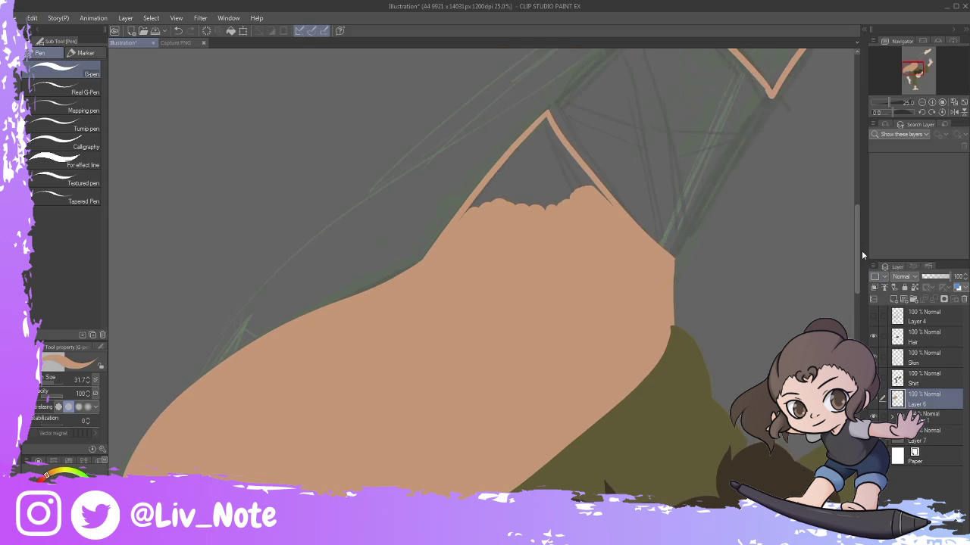
mouse_move(477, 201)
left_mouse_down()
mouse_move(530, 129)
mouse_move(580, 171)
left_mouse_up()
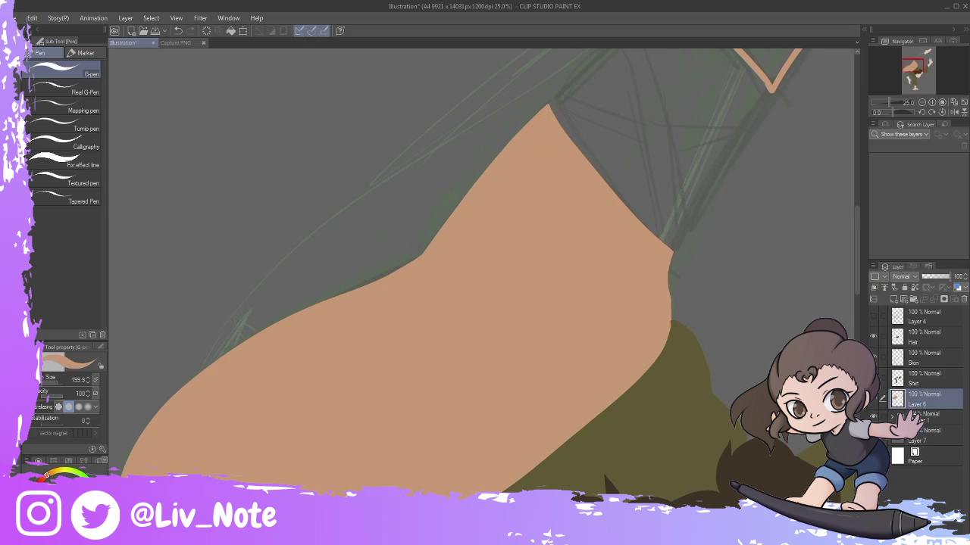
scroll(473, 318, "up", 3)
mouse_move(569, 385)
left_mouse_down()
mouse_move(530, 334)
mouse_move(629, 227)
mouse_move(537, 288)
mouse_move(623, 317)
mouse_move(640, 190)
mouse_move(704, 231)
mouse_move(696, 219)
left_mouse_up()
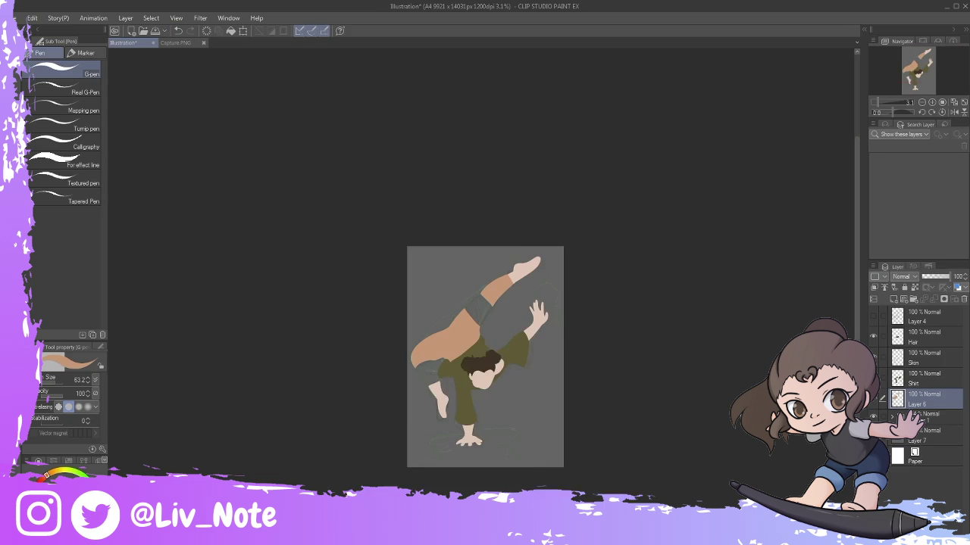
Show the line art and outline the leg wraps around both knees in reddish brown on a new layer.
key("ctrl+0")
key("ctrl+plus")
key("ctrl+plus")
key("ctrl+plus")
left_click(874, 316)
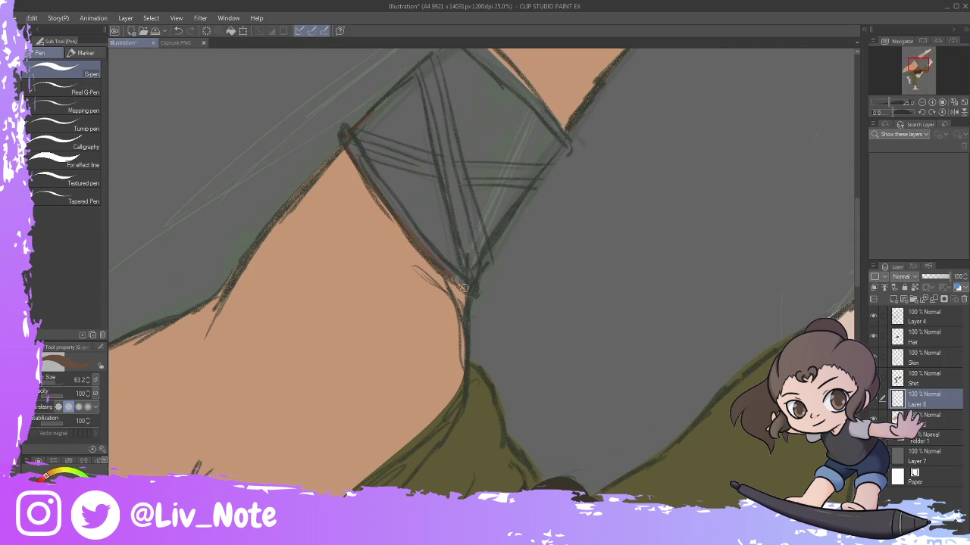
key("at")
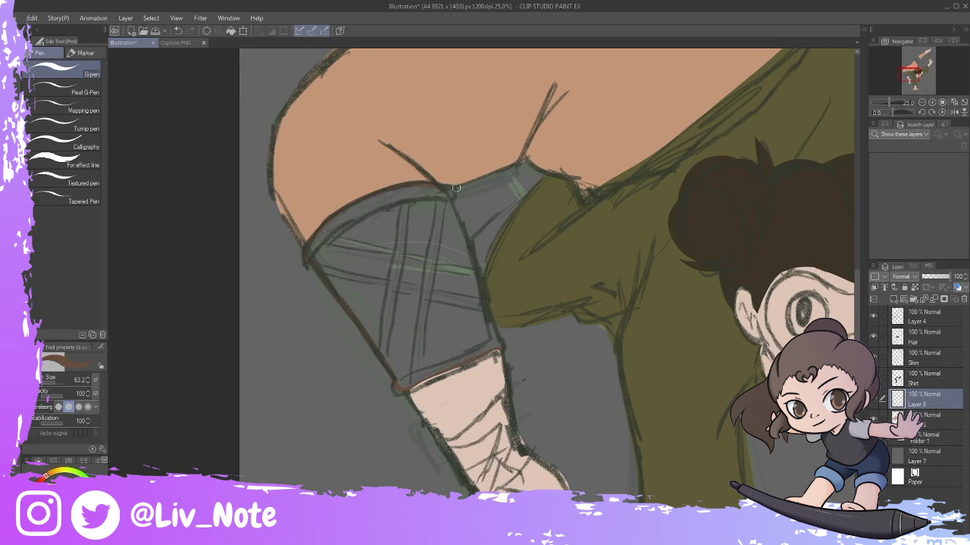
key("ctrl+z")
Move the Shirt layer below the knee-wrap layer, finish both knee-wrap outlines and fill them with solid reddish brown.
left_click(922, 415)
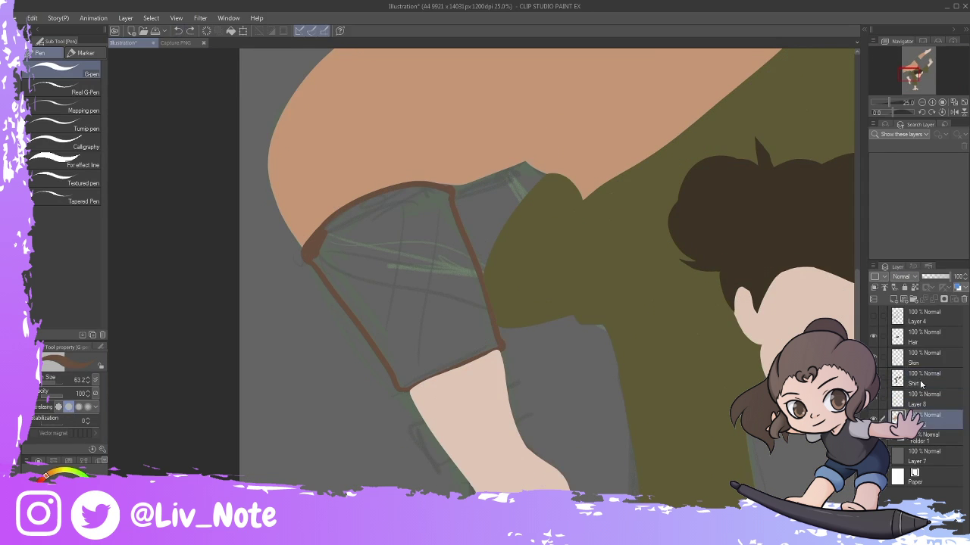
left_click(924, 379)
mouse_move(418, 210)
left_mouse_down()
mouse_move(314, 278)
mouse_move(362, 264)
mouse_move(447, 364)
left_mouse_up()
mouse_move(424, 241)
left_mouse_down()
mouse_move(429, 204)
mouse_move(466, 364)
mouse_move(488, 348)
left_mouse_up()
left_click_drag(311, 145, 136, 266)
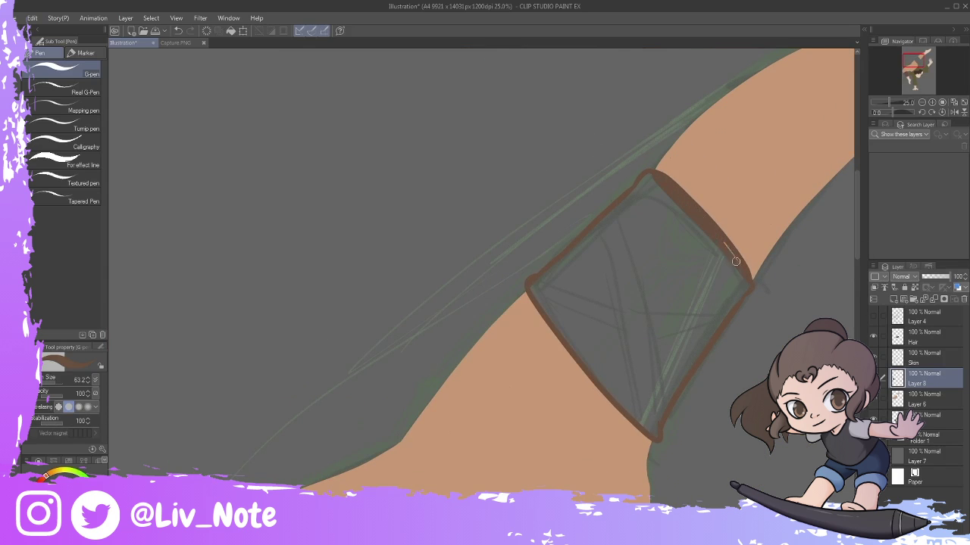
mouse_move(728, 254)
left_mouse_down()
mouse_move(606, 394)
mouse_move(682, 340)
mouse_move(732, 250)
mouse_move(556, 299)
mouse_move(664, 381)
mouse_move(677, 353)
mouse_move(616, 223)
mouse_move(628, 289)
mouse_move(715, 266)
mouse_move(729, 281)
left_mouse_up()
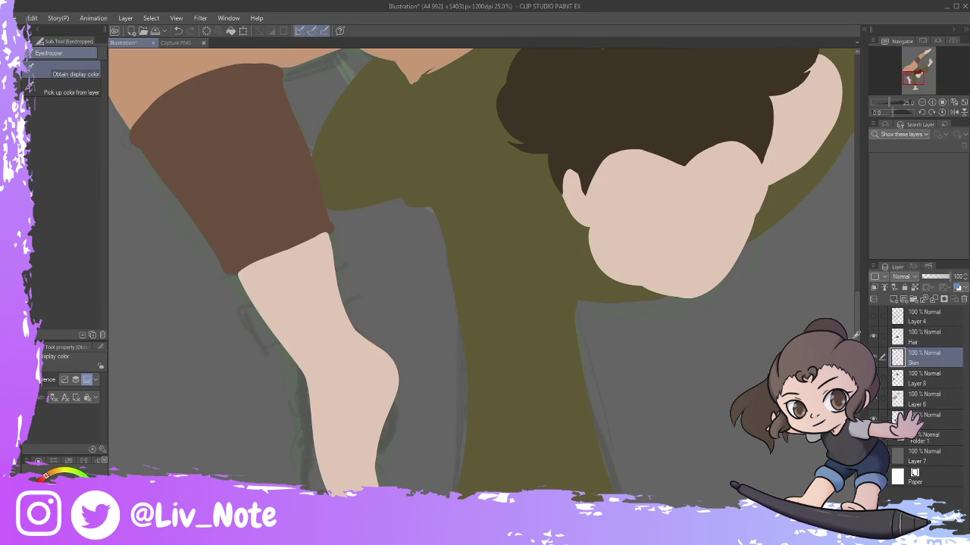
Paint light grey bandages around the feet and ankles on a new layer above Skin, leaving the toes and heels bare.
key("p")
key("e")
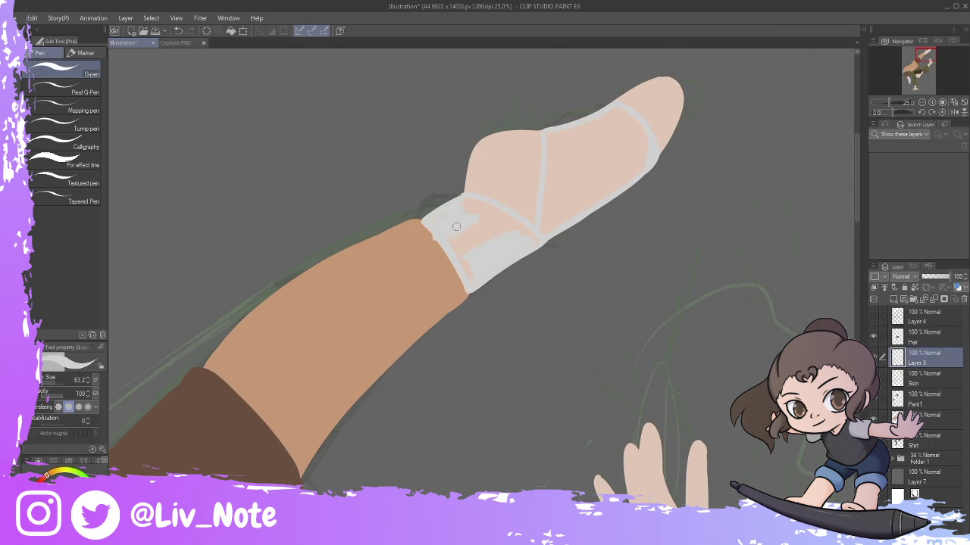
left_click_drag(53, 430, 97, 425)
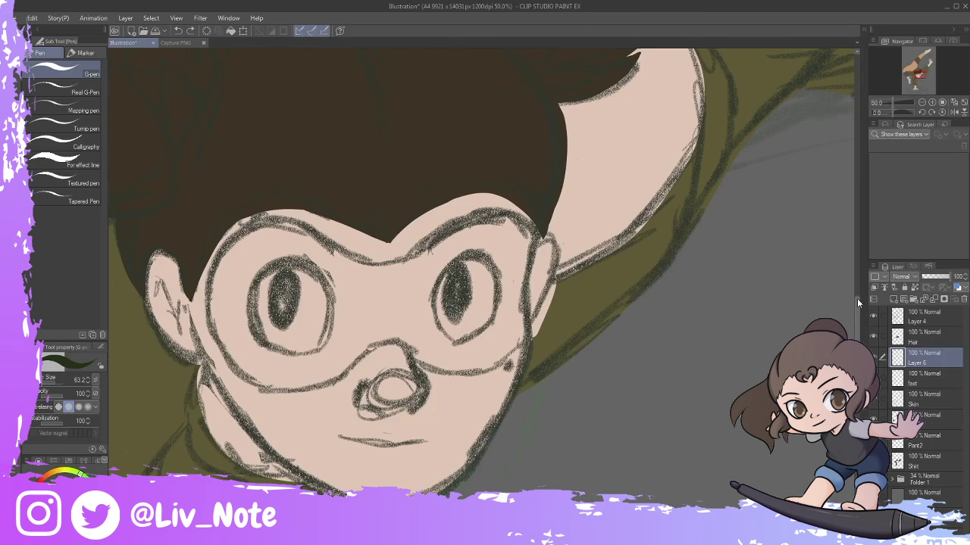
Paint a dark green mask around the eyes and the whites of both eyes on separate new layers.
mouse_move(540, 231)
left_mouse_down()
mouse_move(360, 358)
mouse_move(250, 383)
left_mouse_up()
mouse_move(227, 325)
left_mouse_down()
mouse_move(545, 228)
mouse_move(287, 371)
left_mouse_up()
mouse_move(220, 303)
left_mouse_down()
mouse_move(295, 267)
mouse_move(343, 325)
mouse_move(299, 362)
mouse_move(307, 276)
mouse_move(329, 281)
mouse_move(342, 262)
mouse_move(276, 226)
mouse_move(423, 273)
mouse_move(391, 316)
mouse_move(470, 355)
mouse_move(468, 262)
mouse_move(524, 240)
mouse_move(485, 325)
mouse_move(467, 274)
mouse_move(464, 300)
mouse_move(258, 275)
mouse_move(186, 54)
mouse_move(286, 309)
mouse_move(303, 325)
left_mouse_up()
key("ctrl+shift+n")
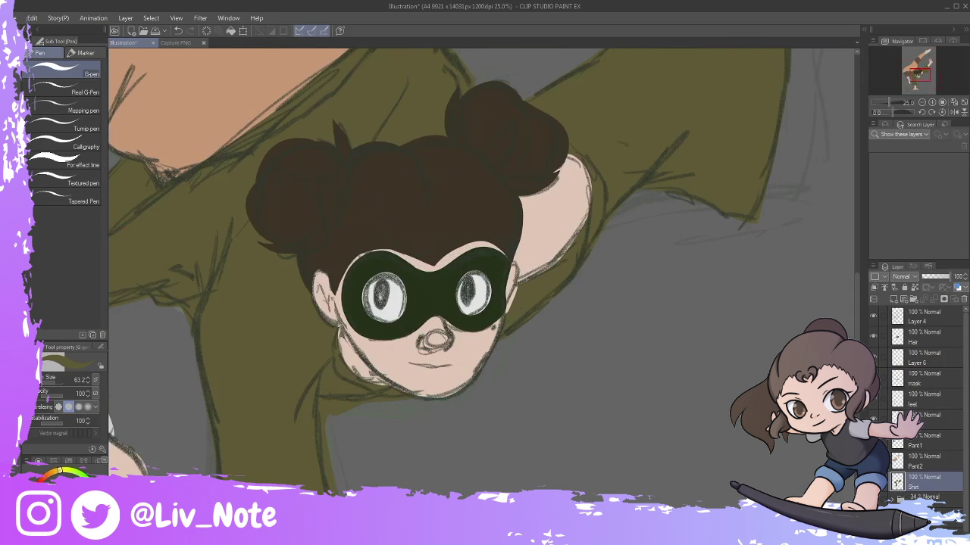
Name the eye layer Eyes and group the layers into a Clothes folder and a Body folder.
key("ctrl+g")
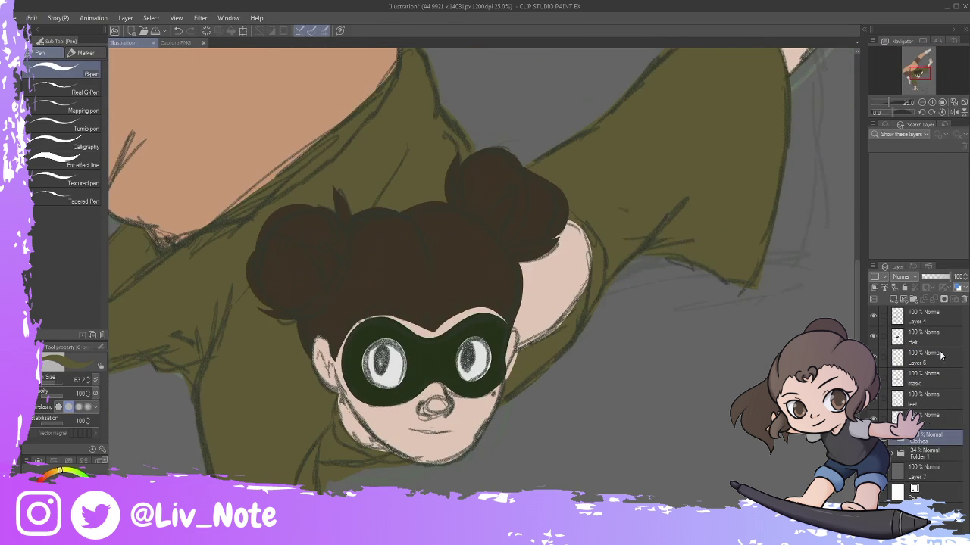
left_click(924, 357)
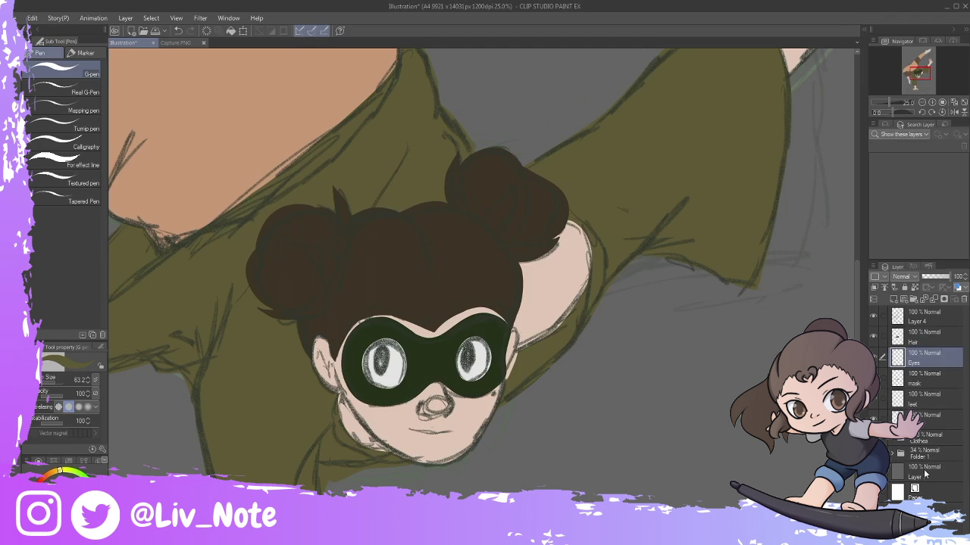
key("ctrl+shift+n")
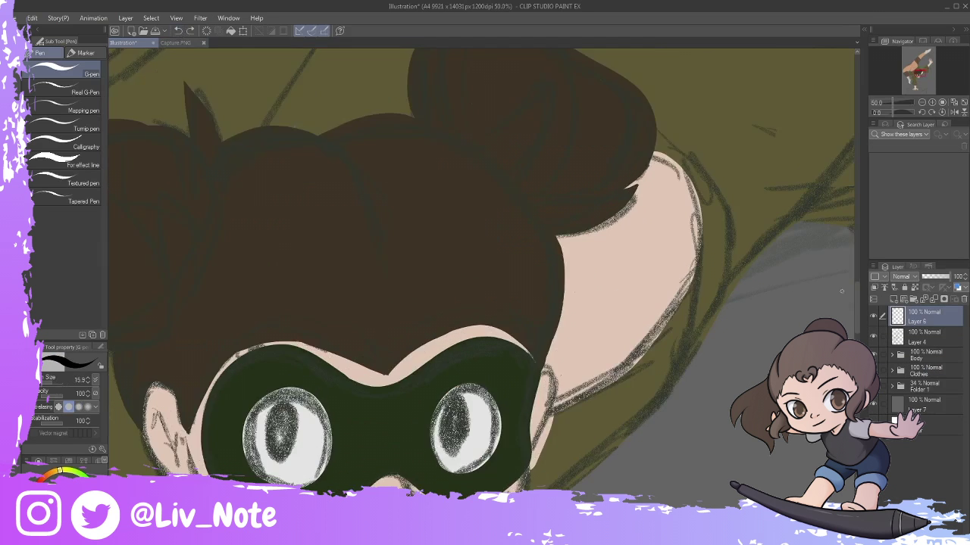
Lower Layer 4's opacity to 57% and ink the jaw, left ear and neck in black on Layer 6.
left_click_drag(564, 147, 539, 241)
left_click(872, 337)
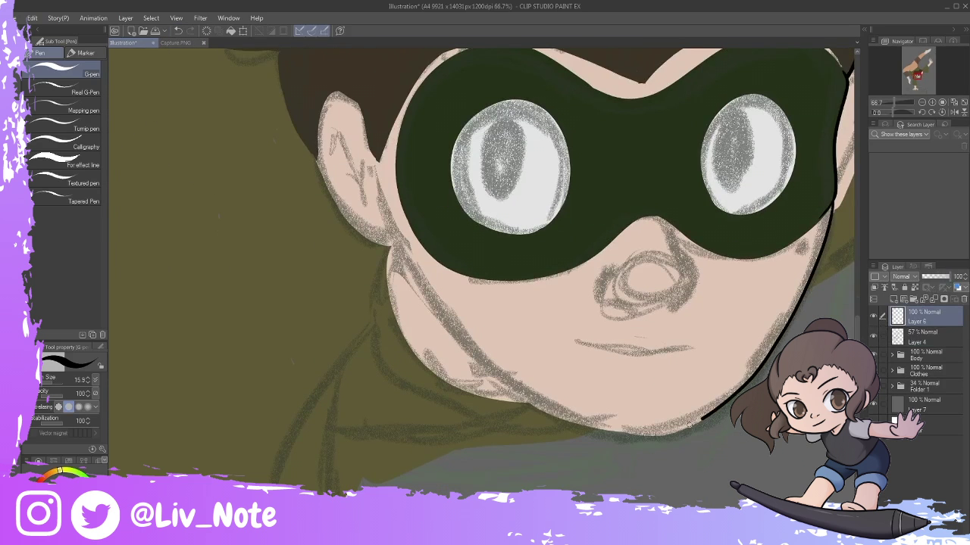
left_click_drag(489, 372, 654, 436)
mouse_move(333, 93)
left_mouse_down()
mouse_move(366, 123)
mouse_move(392, 243)
left_mouse_up()
left_click_drag(386, 250, 500, 398)
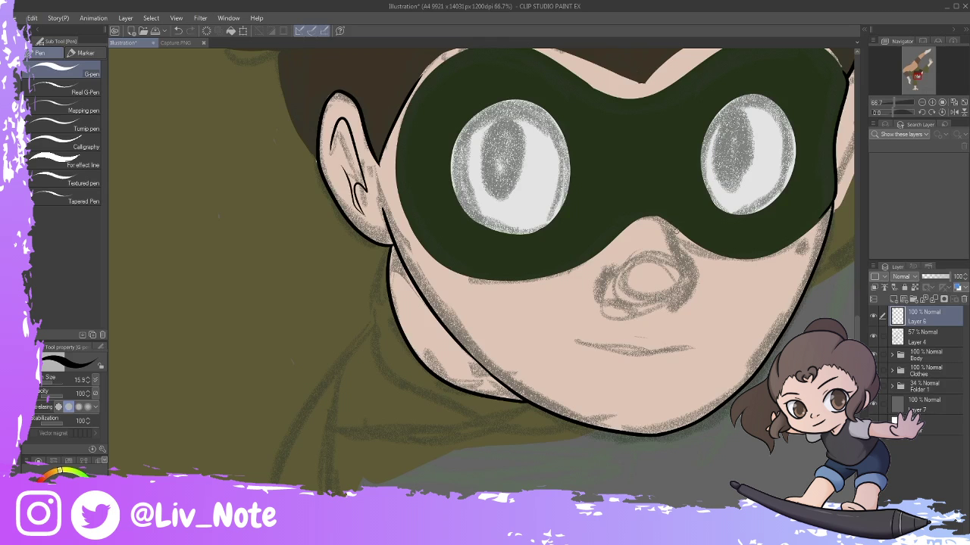
Ink the nose, the smile, the mask's edge and the outlines of both eyes in black.
left_click_drag(668, 224, 679, 305)
left_click_drag(606, 268, 631, 311)
mouse_move(421, 80)
left_mouse_down()
mouse_move(535, 280)
mouse_move(719, 258)
left_mouse_up()
left_click_drag(682, 341, 538, 341)
left_click_drag(523, 222, 663, 226)
mouse_move(606, 95)
left_mouse_down()
mouse_move(583, 213)
mouse_move(610, 97)
left_mouse_up()
left_click_drag(429, 346, 544, 350)
key("ctrl+z")
left_click_drag(424, 345, 534, 349)
mouse_move(347, 234)
left_mouse_down()
mouse_move(294, 144)
mouse_move(407, 136)
mouse_move(375, 235)
left_mouse_up()
Ink the hairline above the mask and the sides of the hair in black, with small strands at the centre point.
scroll(485, 277, "up", 3)
left_click_drag(120, 285, 155, 391)
mouse_move(288, 282)
left_mouse_down()
mouse_move(330, 278)
mouse_move(515, 324)
left_mouse_up()
left_click_drag(512, 322, 689, 307)
key("ctrl+z")
key("ctrl+z")
left_click_drag(509, 324, 688, 304)
key("ctrl+z")
mouse_move(277, 288)
left_mouse_down()
mouse_move(491, 258)
mouse_move(485, 313)
left_mouse_up()
mouse_move(691, 301)
left_mouse_down()
mouse_move(687, 409)
mouse_move(684, 389)
left_mouse_up()
left_click(892, 354)
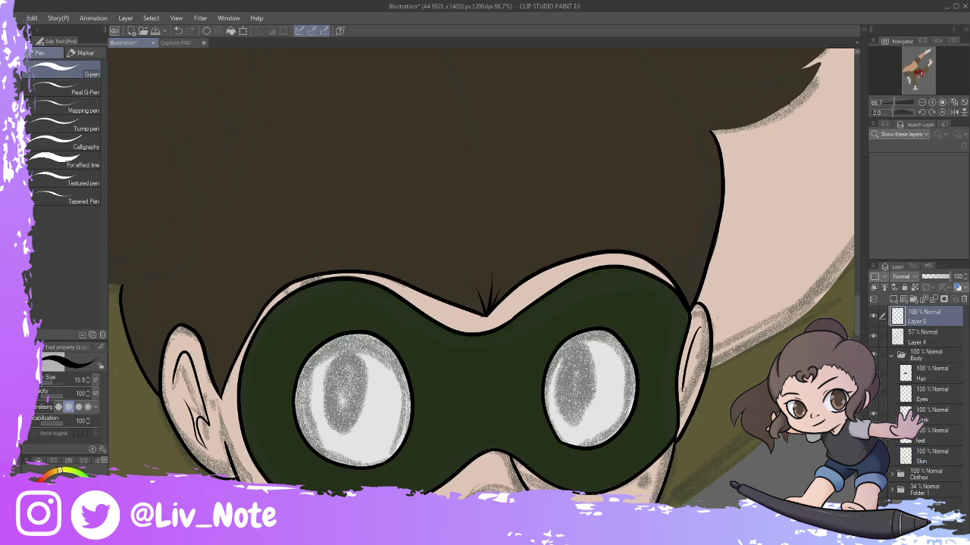
Ink the left hair bun in black with its pointed loose strands and inner fold lines.
key("ctrl+minus")
key("ctrl+minus")
key("ctrl+plus")
left_click_drag(253, 128, 279, 262)
left_click_drag(379, 233, 415, 197)
scroll(484, 287, "up", 3)
left_click_drag(239, 303, 376, 227)
left_click_drag(294, 259, 256, 316)
left_click_drag(365, 224, 418, 333)
mouse_move(392, 190)
left_mouse_down()
mouse_move(426, 279)
mouse_move(417, 350)
left_mouse_up()
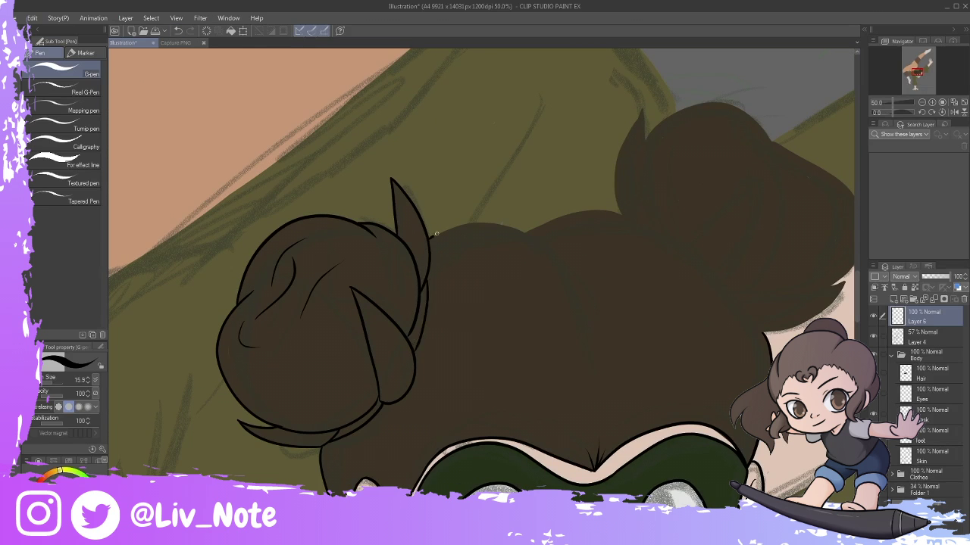
Ink the crown of the hair and the right bun with its loose strands in black.
mouse_move(626, 213)
left_mouse_down()
mouse_move(386, 212)
mouse_move(611, 269)
left_mouse_up()
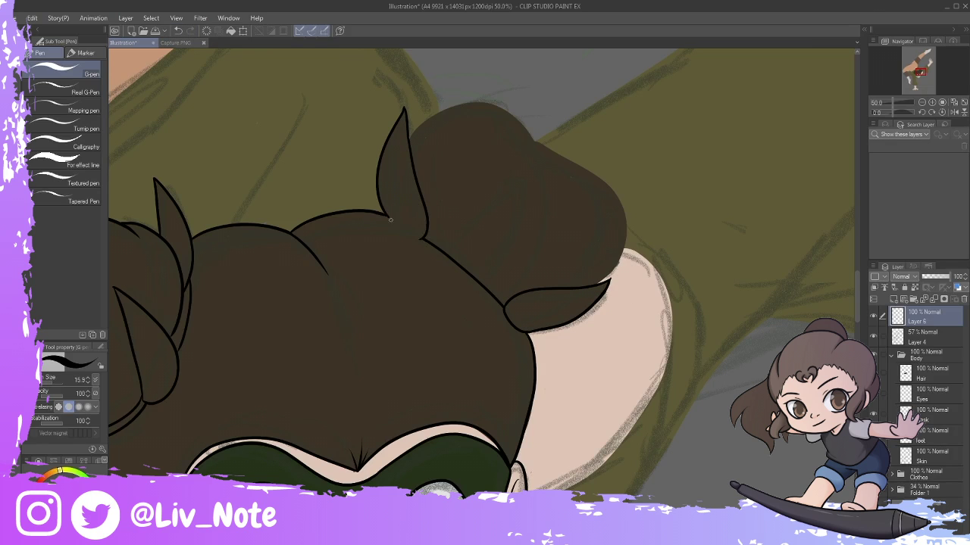
left_click_drag(439, 110, 610, 282)
left_click_drag(476, 266, 342, 266)
Ink the shirt's raised-arm sleeve, collar and left side in black, including the crease lines.
left_click_drag(491, 249, 476, 455)
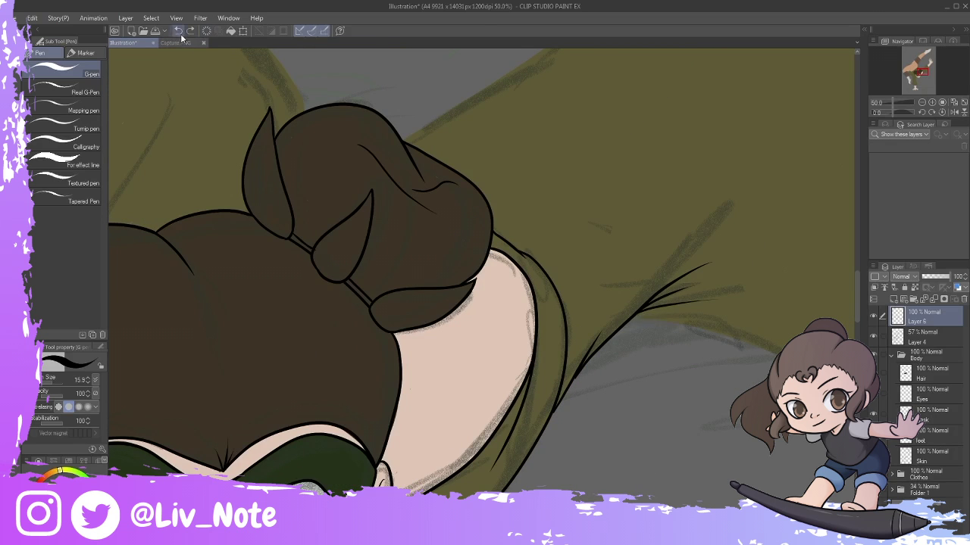
left_click(853, 326)
left_click_drag(227, 341, 485, 344)
left_click_drag(277, 307, 336, 469)
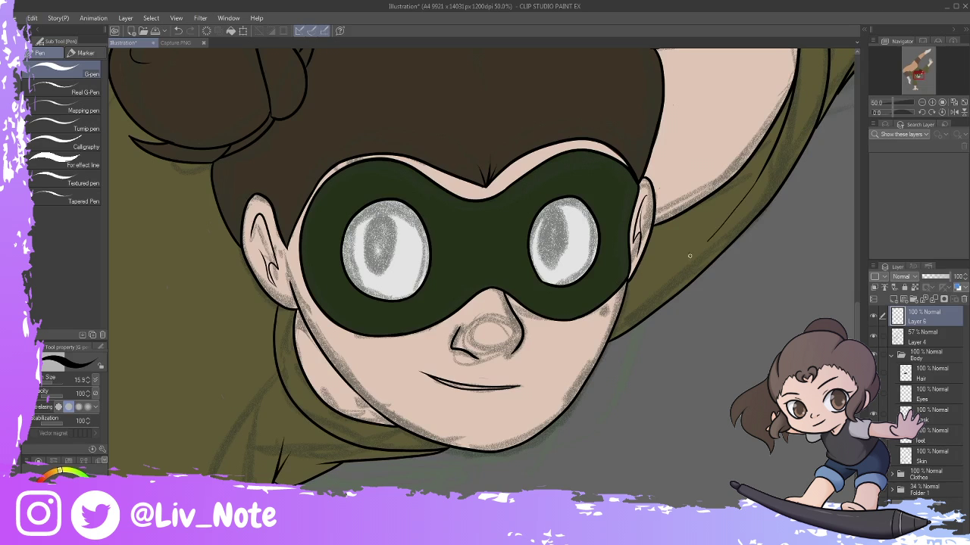
left_click_drag(379, 265, 648, 265)
left_click_drag(299, 488, 303, 216)
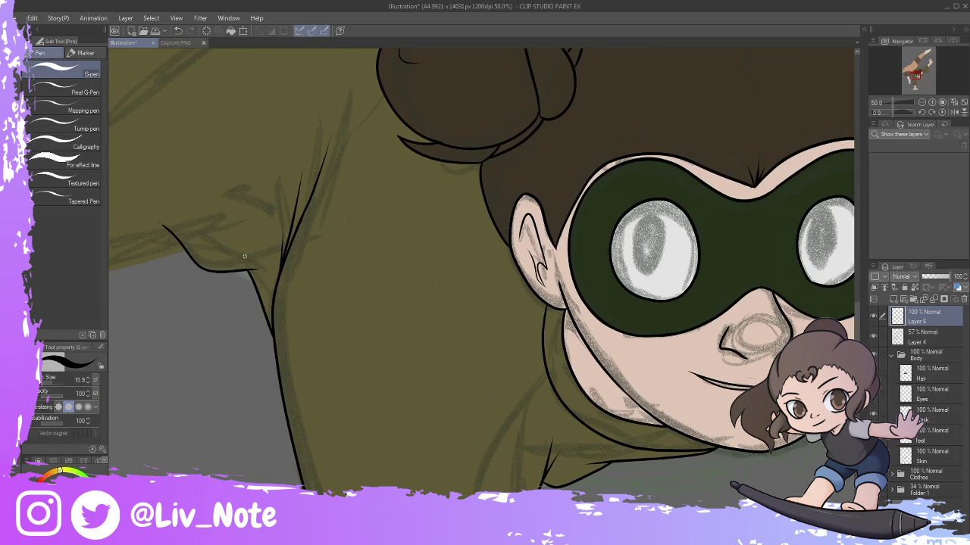
Ink the shirt's folds near the hips and the edges of the lower knee wrap in black.
left_click_drag(303, 253, 572, 254)
left_click_drag(454, 261, 307, 276)
mouse_move(230, 59)
left_mouse_down()
mouse_move(309, 318)
mouse_move(378, 273)
mouse_move(531, 227)
left_mouse_up()
left_click_drag(500, 352, 624, 157)
left_click_drag(840, 127, 626, 256)
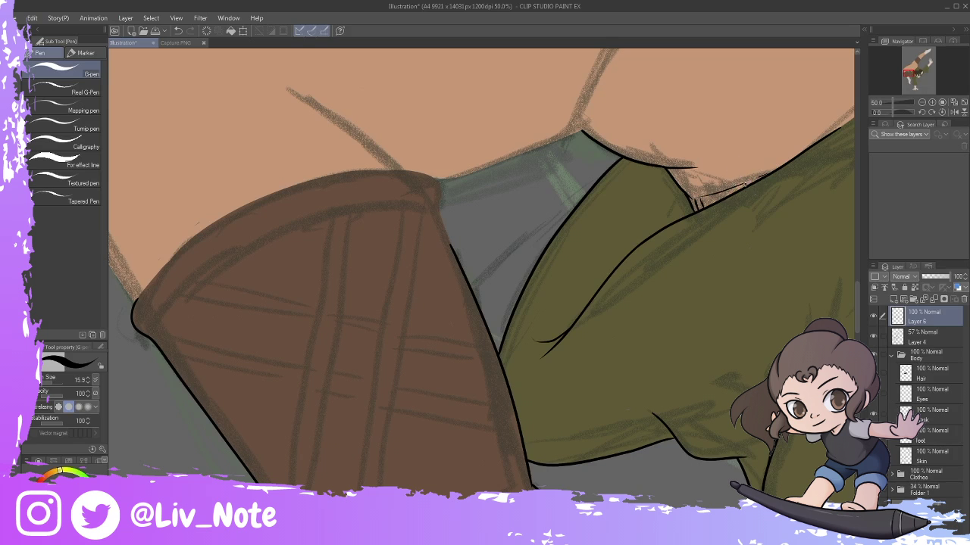
Ink the supporting arm's wide sleeve in black down to its curved cuff.
left_click_drag(484, 273, 584, 249)
mouse_move(575, 181)
left_mouse_down()
mouse_move(644, 500)
mouse_move(650, 183)
left_mouse_up()
mouse_move(327, 292)
left_mouse_down()
mouse_move(337, 313)
mouse_move(677, 293)
left_mouse_up()
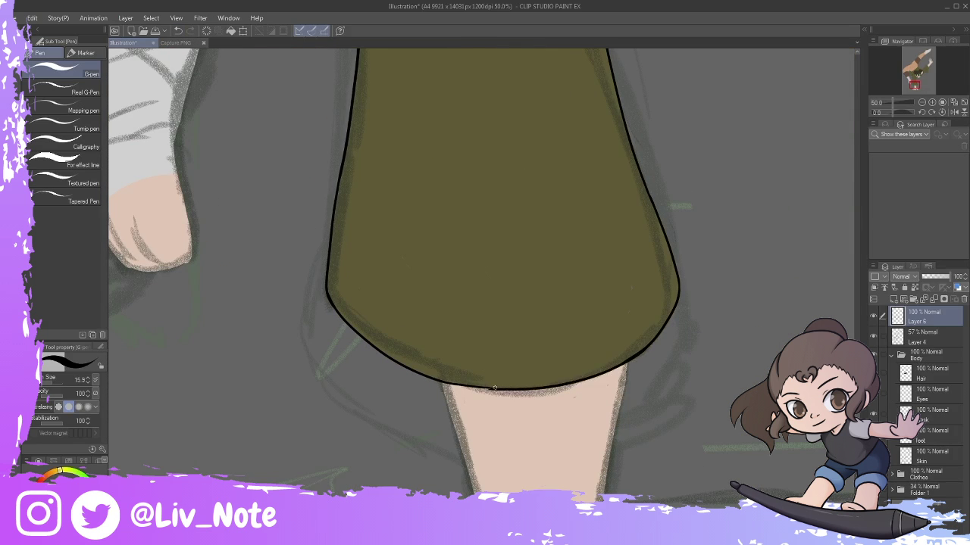
Ink the supporting hand in black, with its spread fingers, wrist and knuckle creases.
left_click_drag(485, 455, 492, 196)
left_click_drag(494, 262, 546, 197)
left_click_drag(589, 220, 579, 306)
mouse_move(652, 256)
left_mouse_down()
mouse_move(720, 295)
mouse_move(744, 273)
left_mouse_up()
left_click_drag(681, 183, 739, 257)
left_click_drag(474, 144, 424, 266)
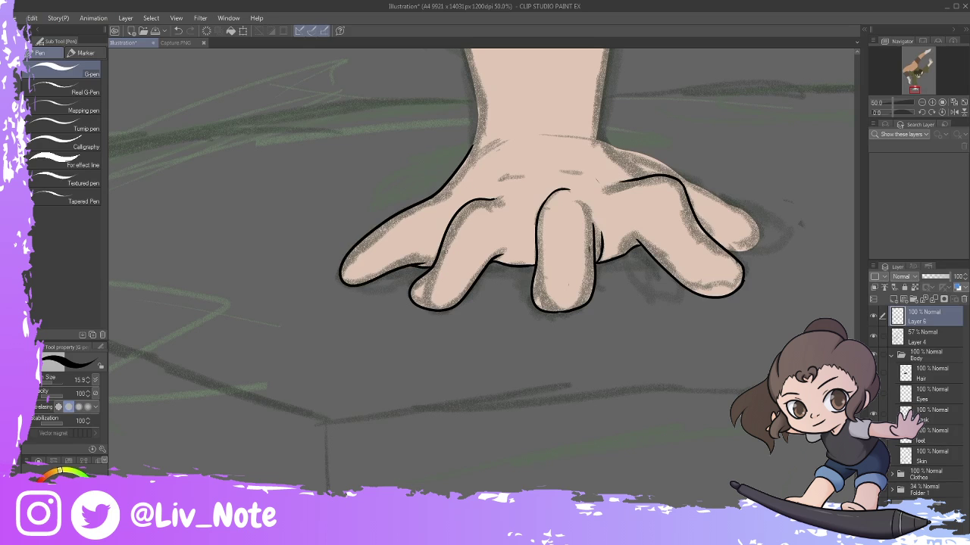
left_click_drag(597, 138, 756, 243)
left_click(742, 254, "ctrl+shift")
key("ctrl+z")
key("ctrl+z")
left_click_drag(753, 218, 735, 247)
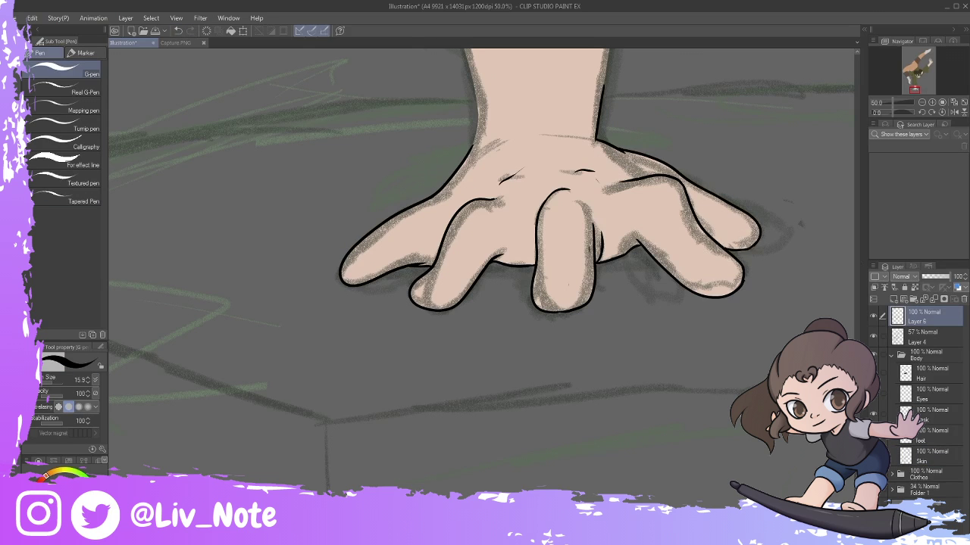
Ink the lower leg and the bandaged ankle below the knee wrap in black.
scroll(485, 273, "up", 3)
scroll(485, 272, "down", 5)
scroll(484, 273, "up", 5)
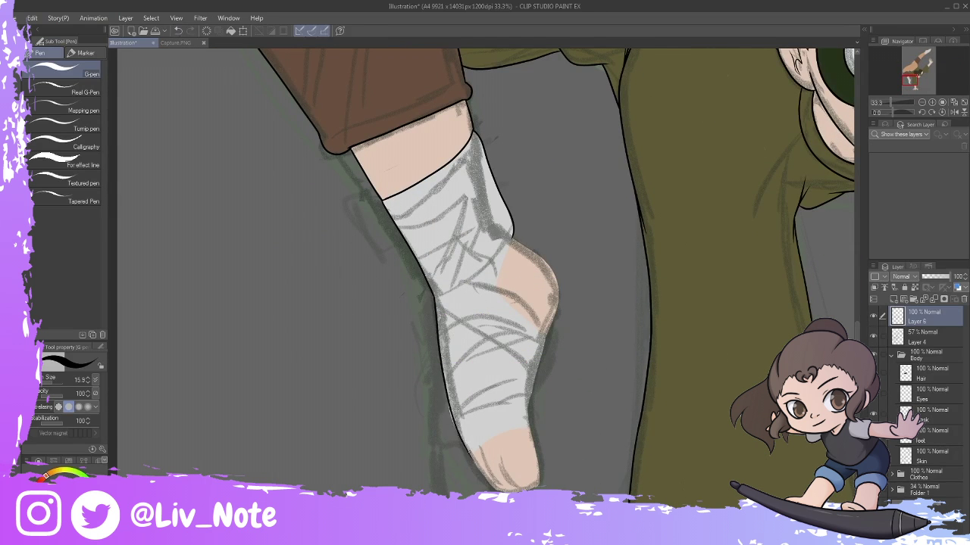
scroll(463, 447, "down", 5)
Sample the green eye colour from Capture.PNG and paint both irises on the Eyes layer.
left_click(175, 43)
key("i")
left_click(125, 42)
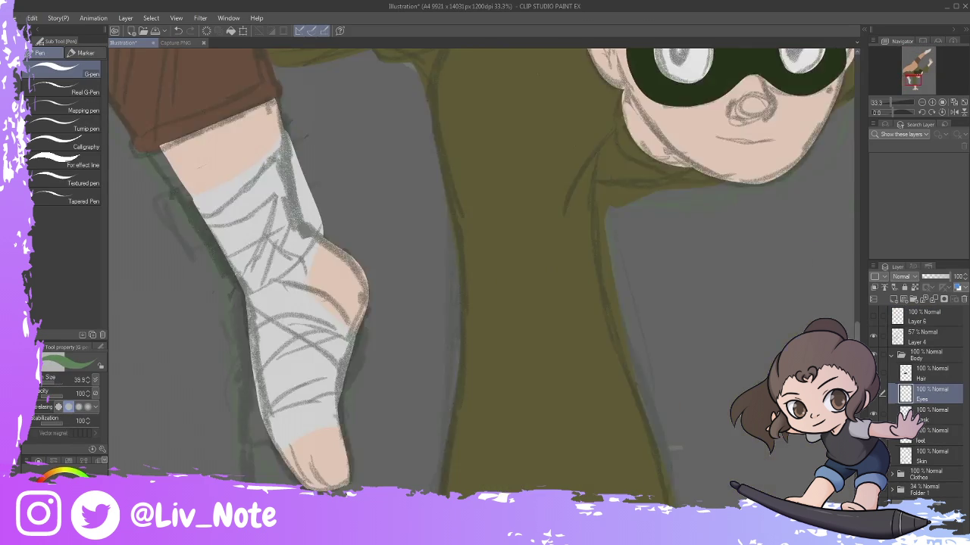
left_click_drag(443, 341, 455, 365)
left_click_drag(560, 333, 572, 360)
key("ctrl+d")
left_click(875, 341)
Sample the skin colour and try the Hard light blend mode on the new Layer 8.
key("i")
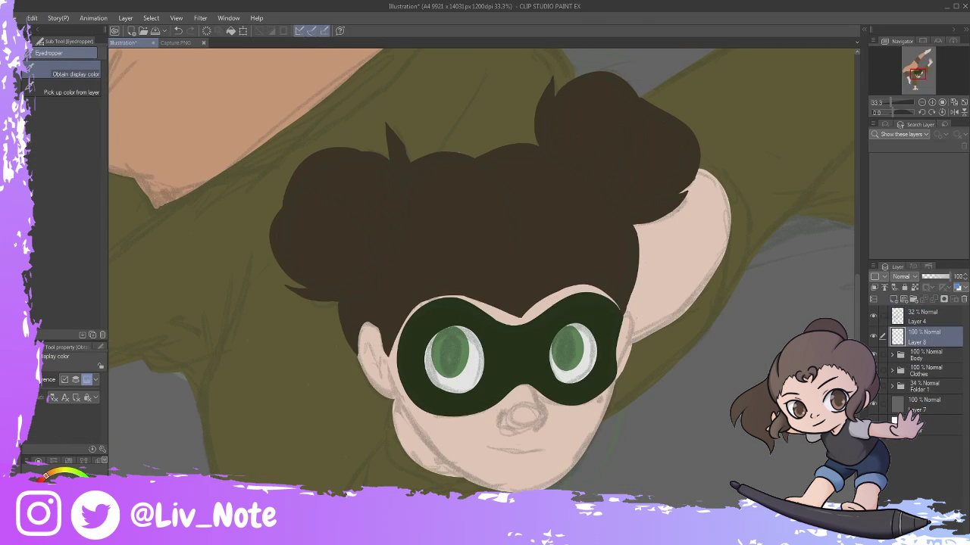
key("p")
left_click(902, 276)
left_click(908, 163)
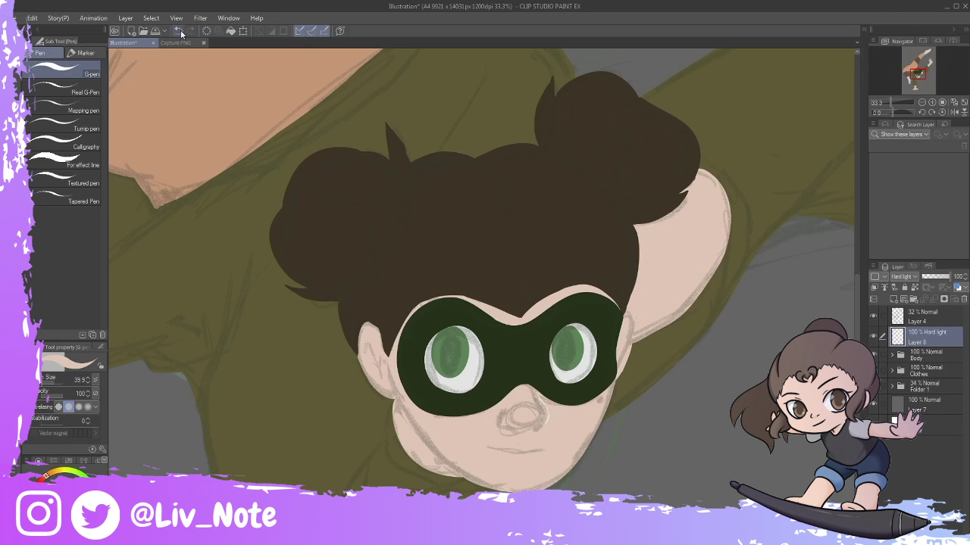
Place Layer 8 just above Skin in the Body folder and outline the face, ears and neck in a darker skin tone.
key("ctrl+plus")
key("ctrl+plus")
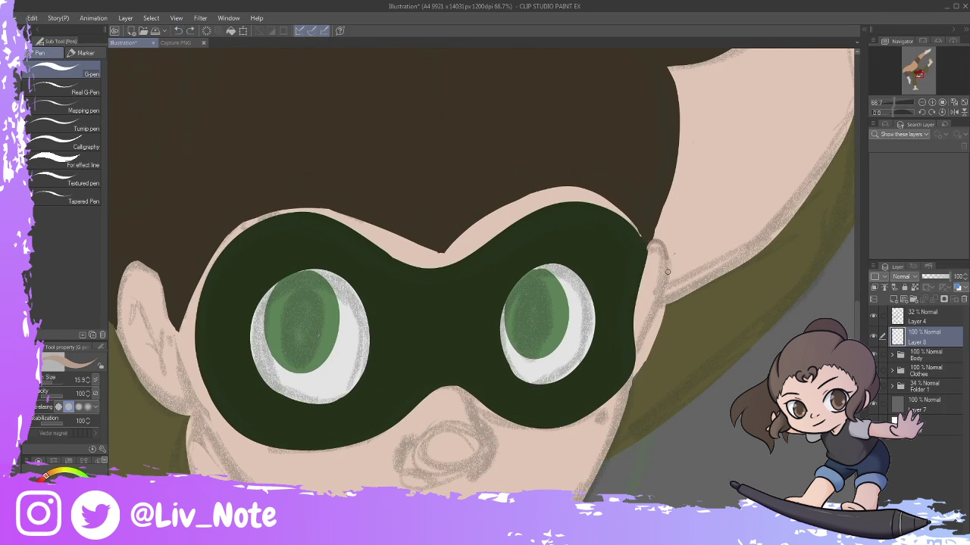
left_click(890, 354)
left_click_drag(930, 448, 930, 446)
scroll(234, 317, "down", 3)
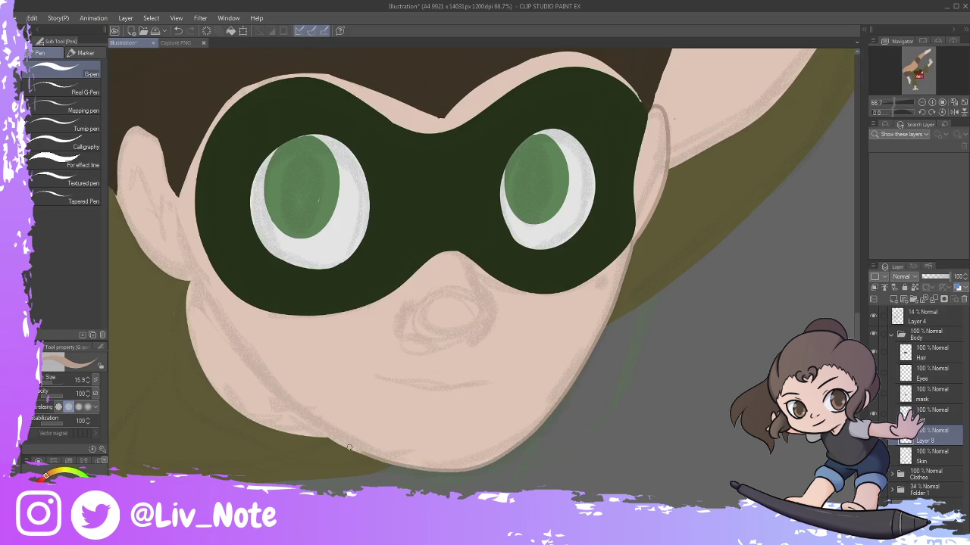
key("ctrl+z")
left_click_drag(318, 431, 116, 190)
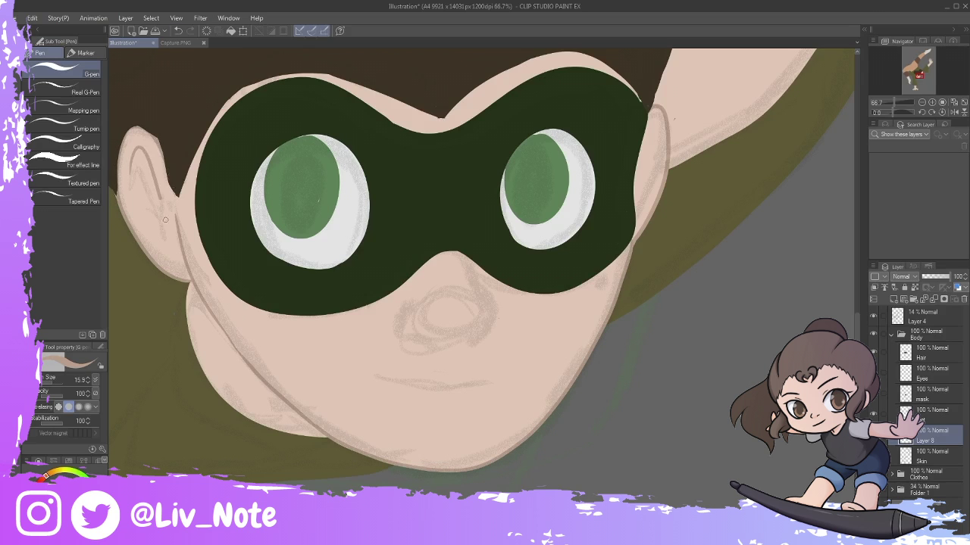
Draw the smile, nose and inner-ear lines in the darker skin tone and tidy the raised arm's edge on Skin.
left_click_drag(372, 375, 496, 383)
scroll(529, 115, "right", 6)
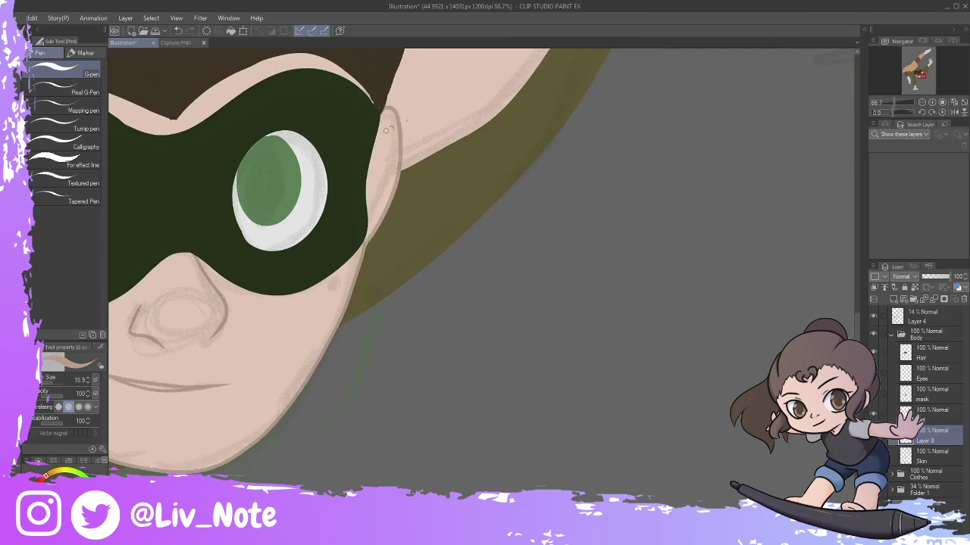
scroll(529, 114, "up", 6)
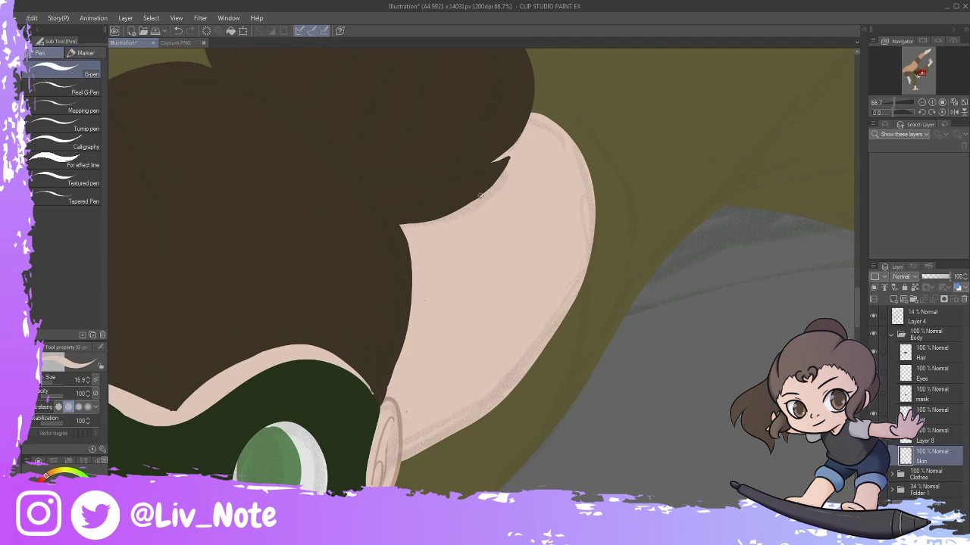
scroll(287, 413, "left", 5)
scroll(287, 412, "down", 7)
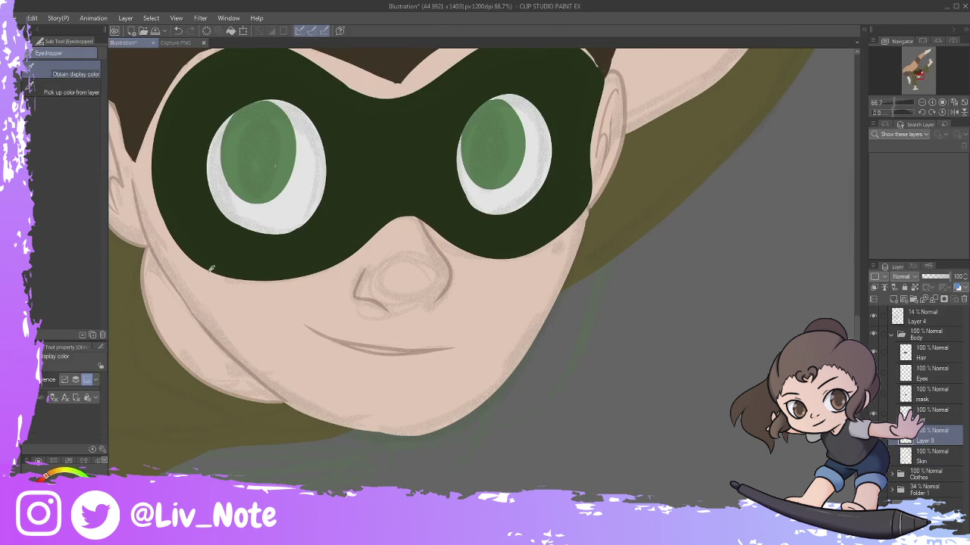
Refine the supporting hand's shape on Skin and draw its finger and knuckle lines in darker skin tone on Layer 8.
scroll(589, 212, "left", 2)
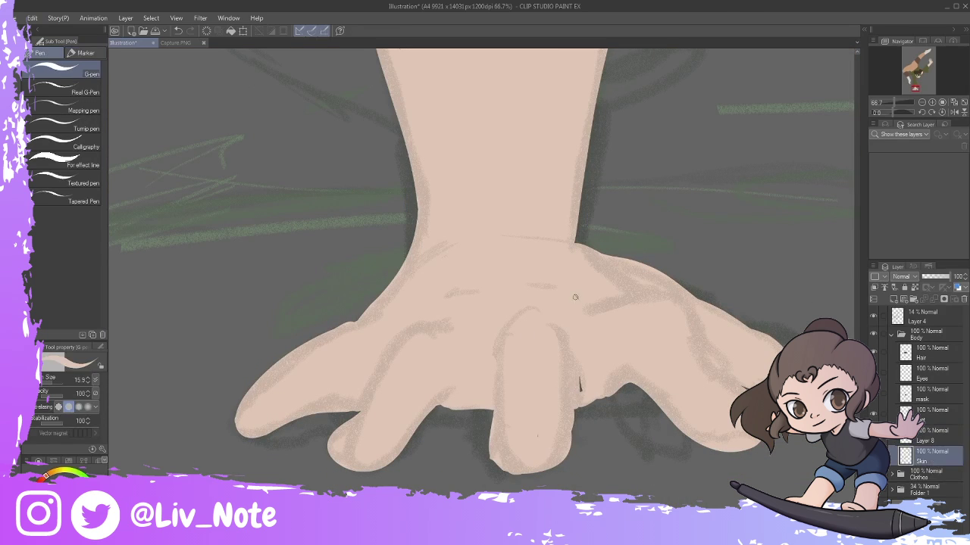
key("alt+bracketright")
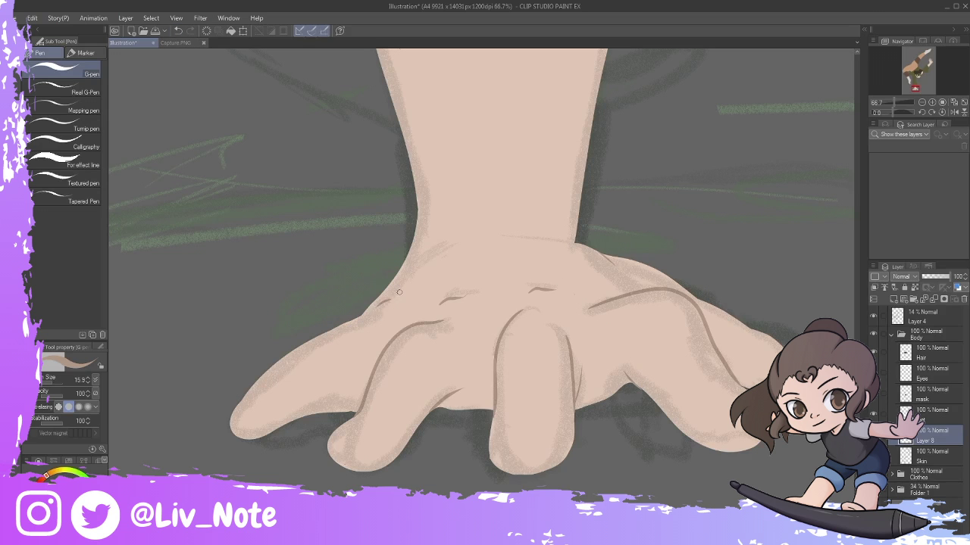
scroll(399, 292, "up", 5)
Draw the toe lines on the lower foot in the darker skin tone on Layer 8.
key("alt+bracketleft")
key("ctrl+minus")
key("ctrl+minus")
key("ctrl+minus")
key("ctrl+minus")
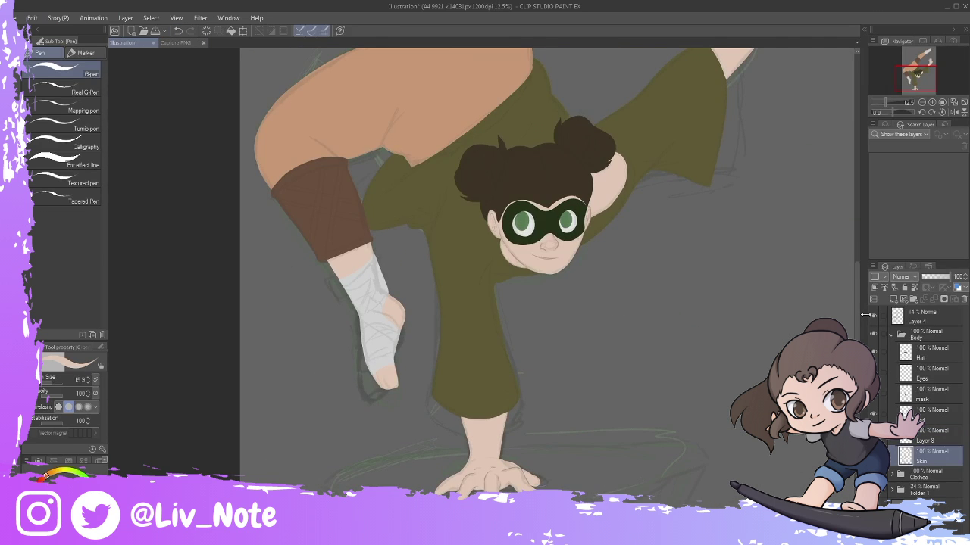
key("alt+bracketright")
key("ctrl+plus")
key("ctrl+plus")
key("ctrl+plus")
key("ctrl+plus")
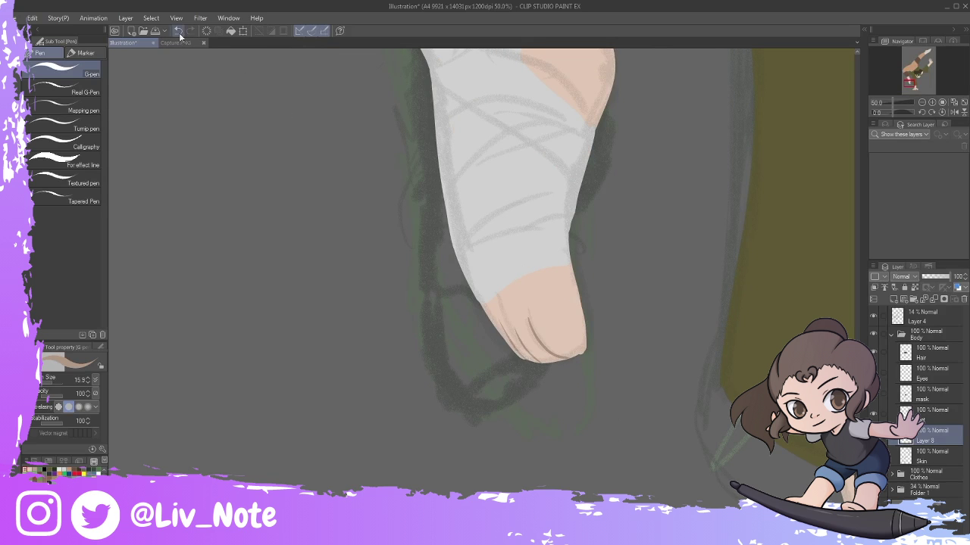
Draw the toe lines on the raised foot and the finger lines on the raised hand in the darker skin tone.
key("ctrl+minus")
key("ctrl+minus")
left_click_drag(537, 302, 657, 215)
key("ctrl+plus")
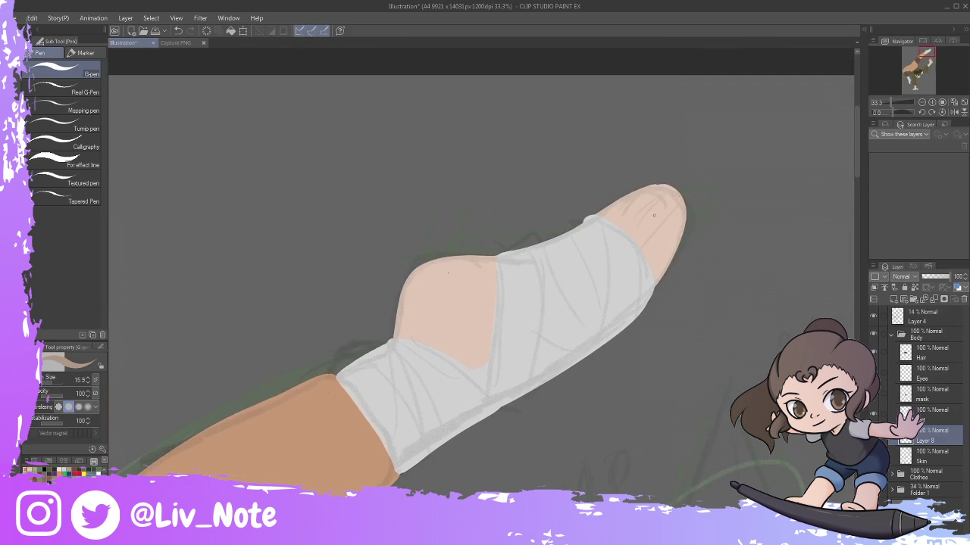
key("ctrl+0")
scroll(644, 218, "up", 3)
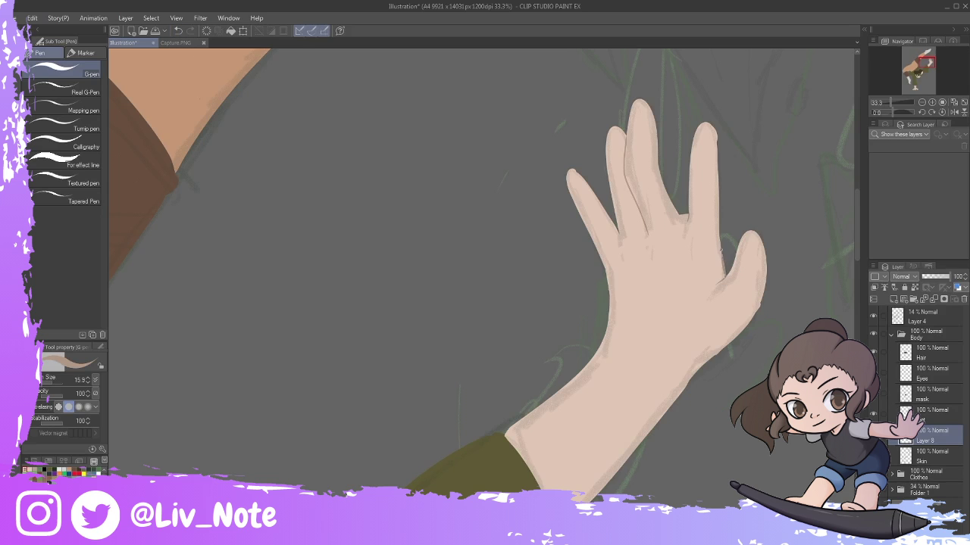
Select the painted area of the Skin layer and add a new layer directly above Skin.
key("alt+bracketleft")
key("ctrl+0")
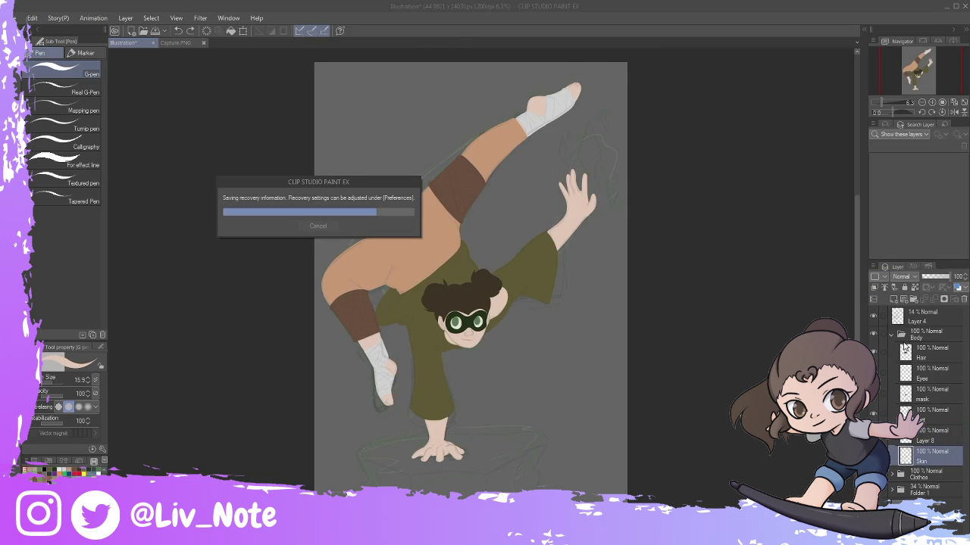
left_click(906, 455, "ctrl")
key("ctrl+shift+n")
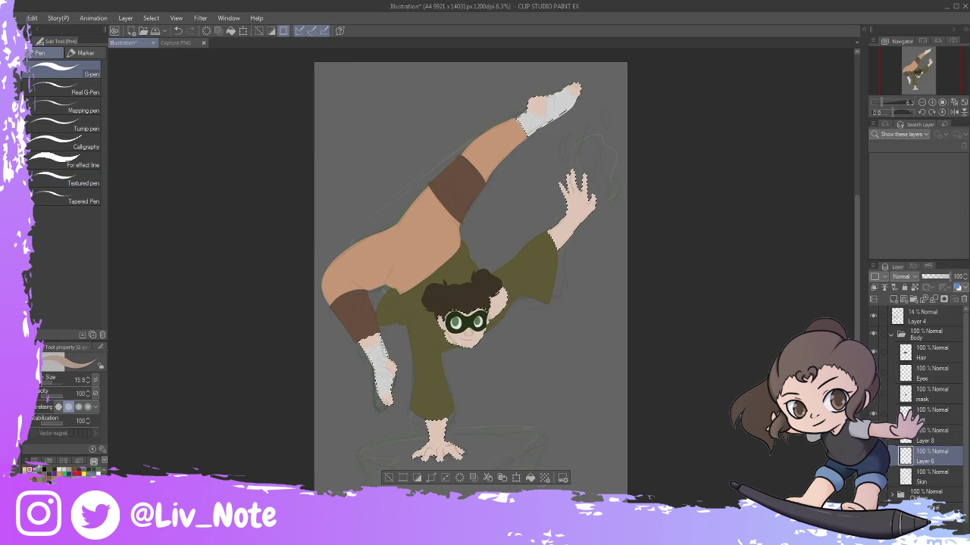
Shade the face, neck and supporting arm on Layer 6 with the Soft airbrush in a darker skin tone.
key("b")
key("ctrl+plus")
key("ctrl+plus")
key("ctrl+plus")
mouse_move(529, 200)
left_mouse_down()
mouse_move(551, 251)
mouse_move(594, 191)
mouse_move(561, 228)
left_mouse_up()
mouse_move(440, 379)
left_mouse_down()
mouse_move(348, 356)
mouse_move(341, 318)
mouse_move(455, 379)
mouse_move(481, 323)
left_mouse_up()
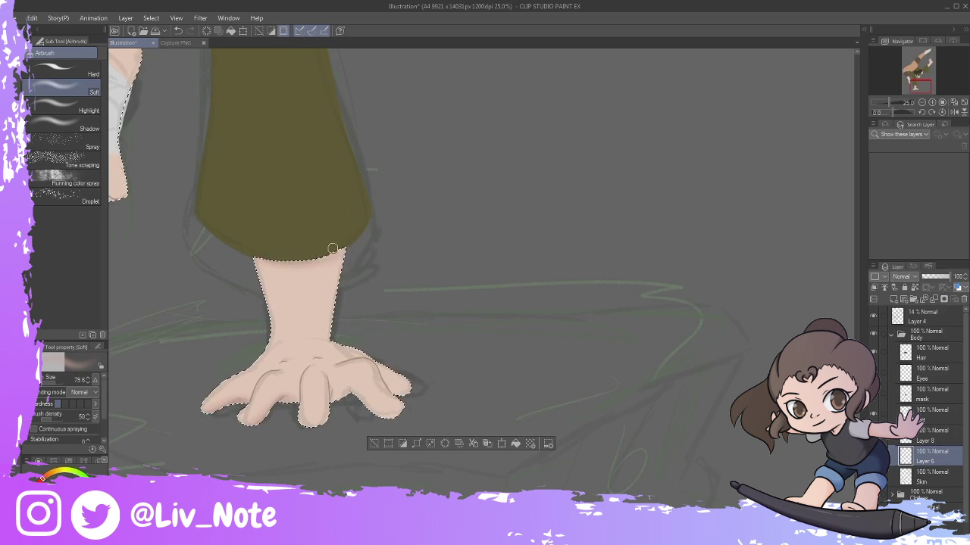
mouse_move(332, 248)
left_mouse_down()
mouse_move(318, 296)
mouse_move(363, 401)
mouse_move(304, 303)
left_mouse_up()
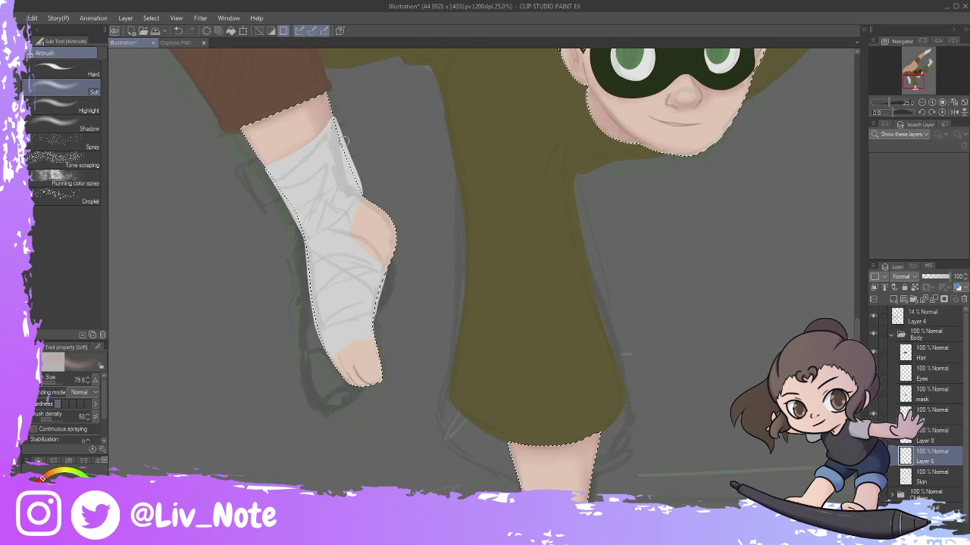
Airbrush soft darker shading on both feet and on the raised arm and hand on Layer 6.
mouse_move(375, 197)
left_mouse_down()
mouse_move(345, 237)
mouse_move(328, 340)
mouse_move(375, 376)
left_mouse_up()
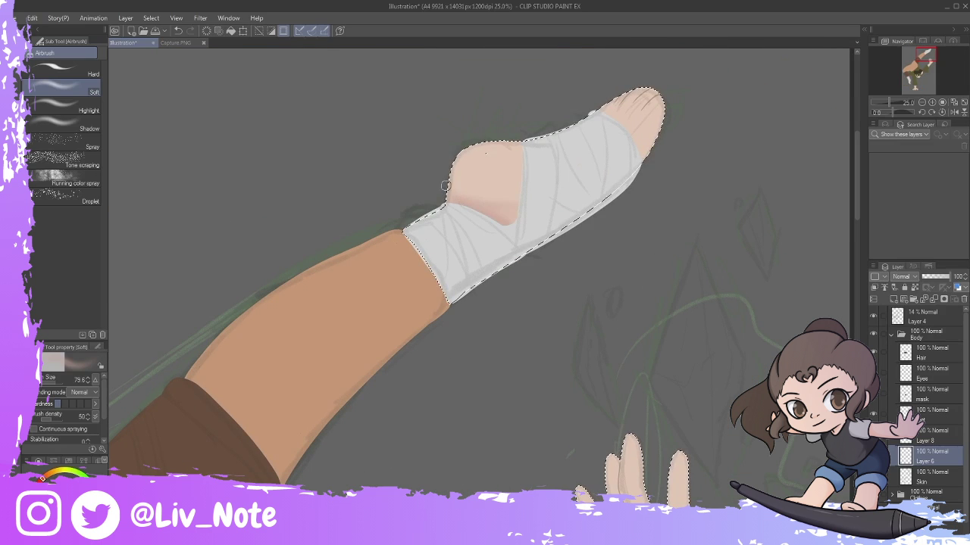
mouse_move(446, 185)
left_mouse_down()
mouse_move(502, 156)
mouse_move(649, 151)
left_mouse_up()
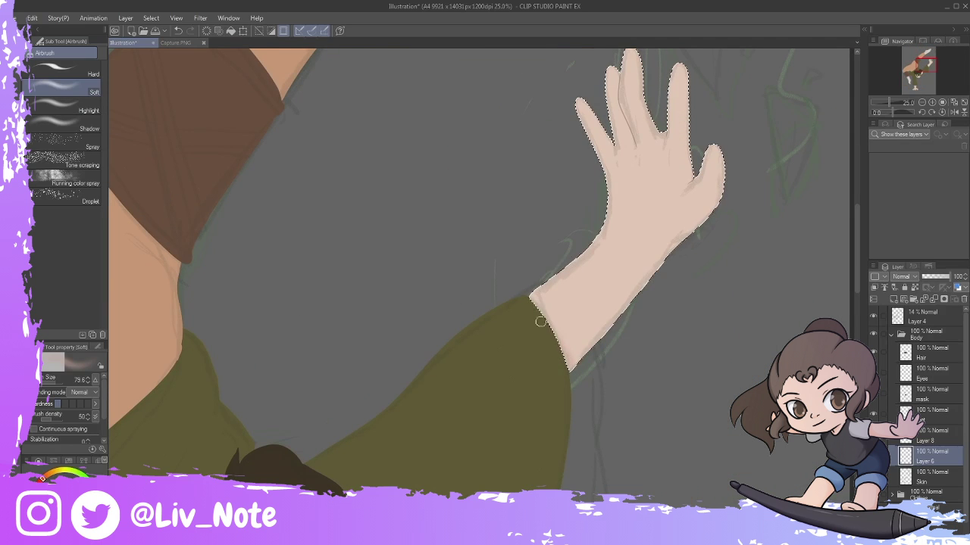
mouse_move(591, 333)
left_mouse_down()
mouse_move(681, 121)
mouse_move(701, 226)
left_mouse_up()
left_click_drag(617, 64, 635, 163)
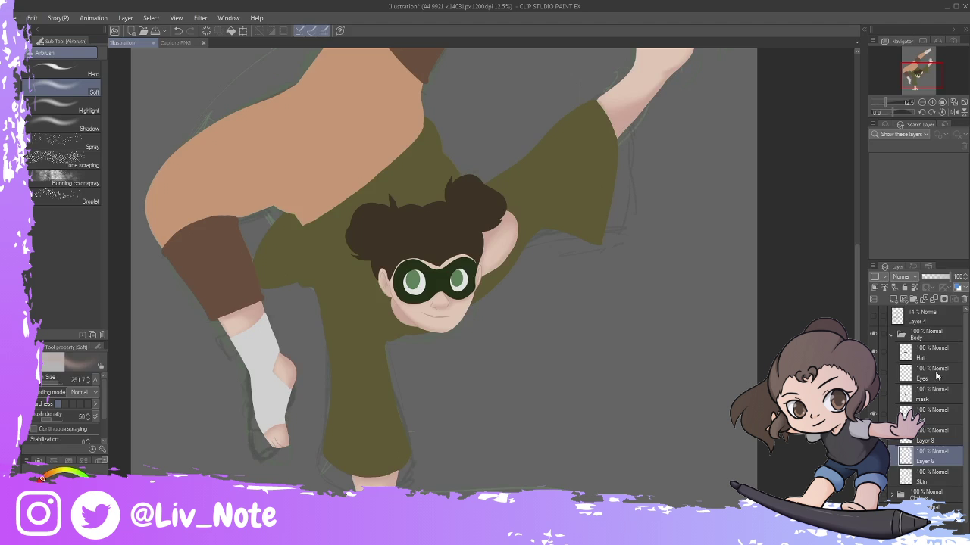
Airbrush soft light highlights onto the face and limbs inside the selected area of the Skin layer.
key("i")
key("b")
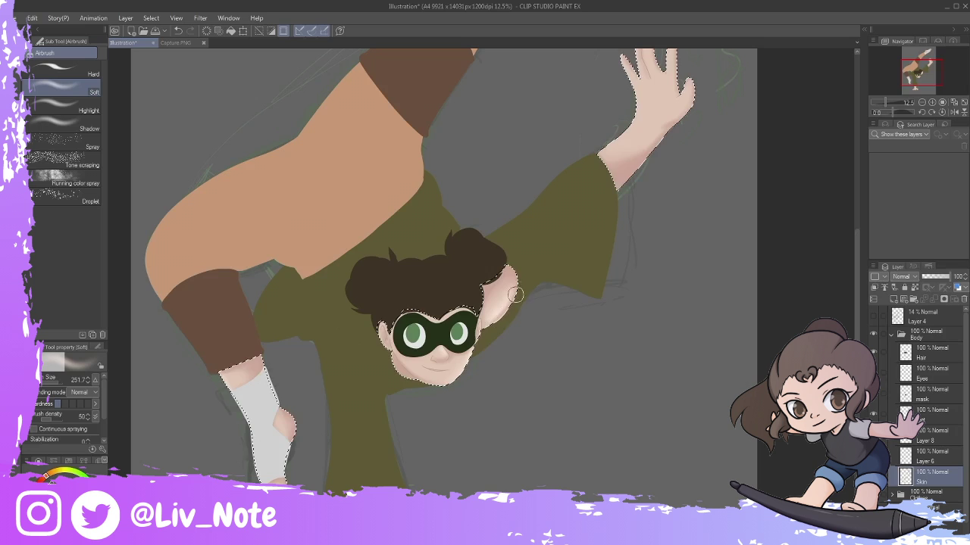
scroll(454, 405, "up", 2)
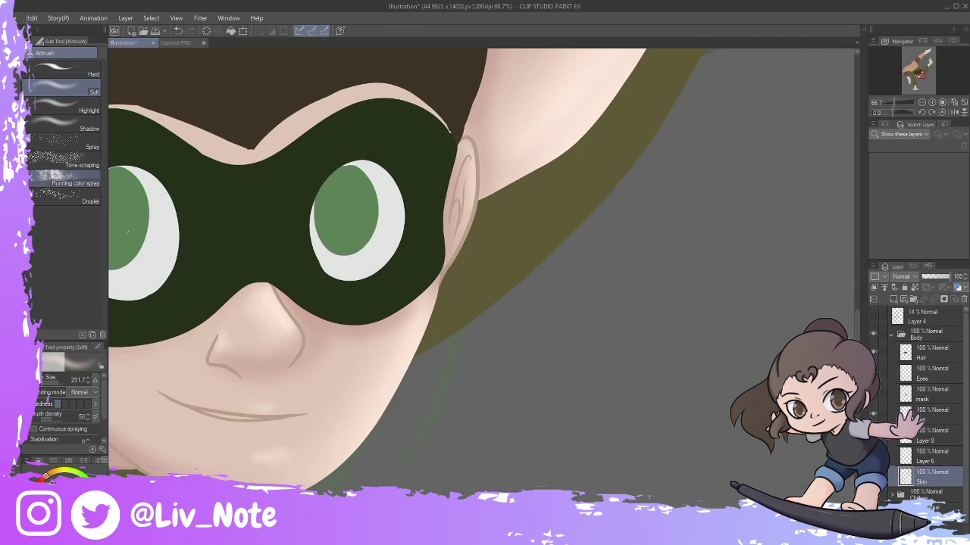
Auto-select the neck area below the jaw and airbrush a darker shadow under the jaw on Layer 6.
key("w")
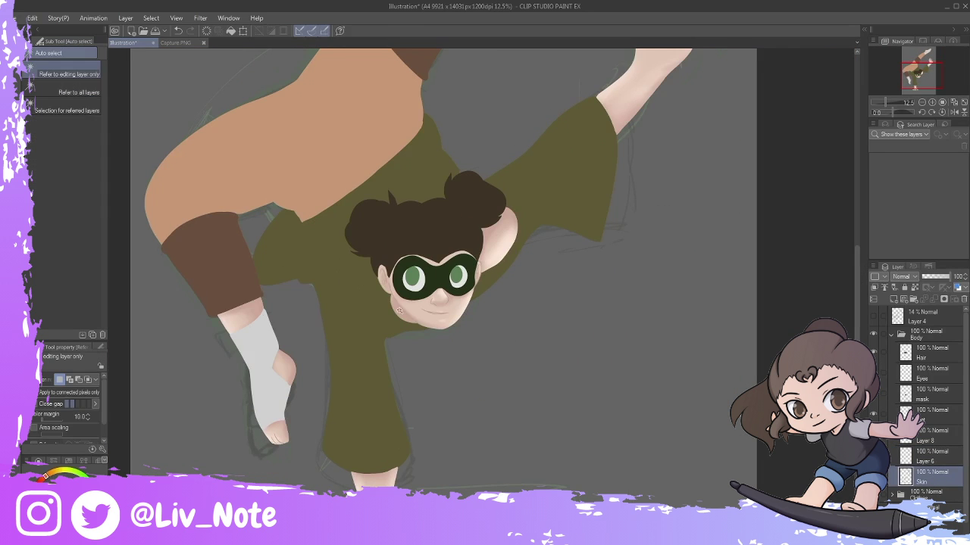
left_click(400, 310)
key("b")
scroll(252, 323, "up", 3)
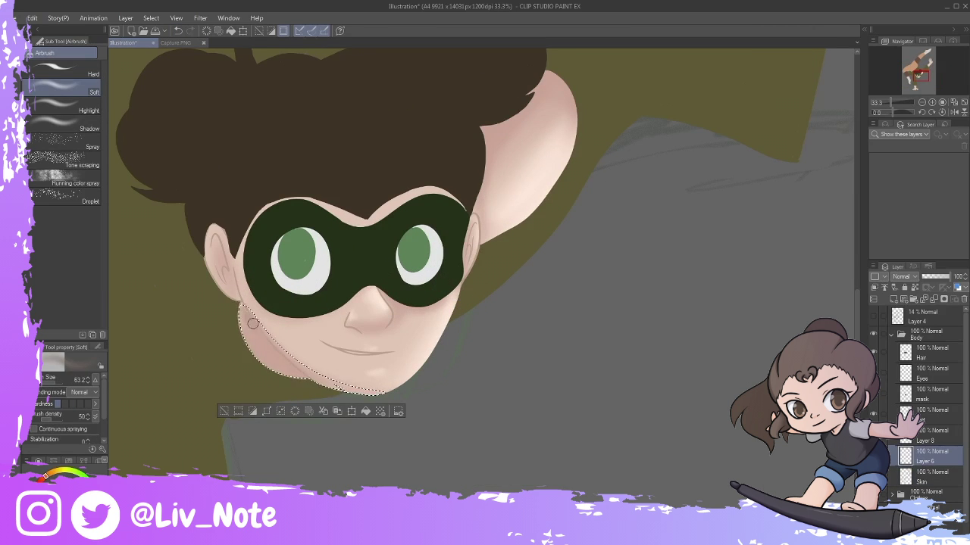
key("ctrl+d")
key("p")
left_click(178, 30)
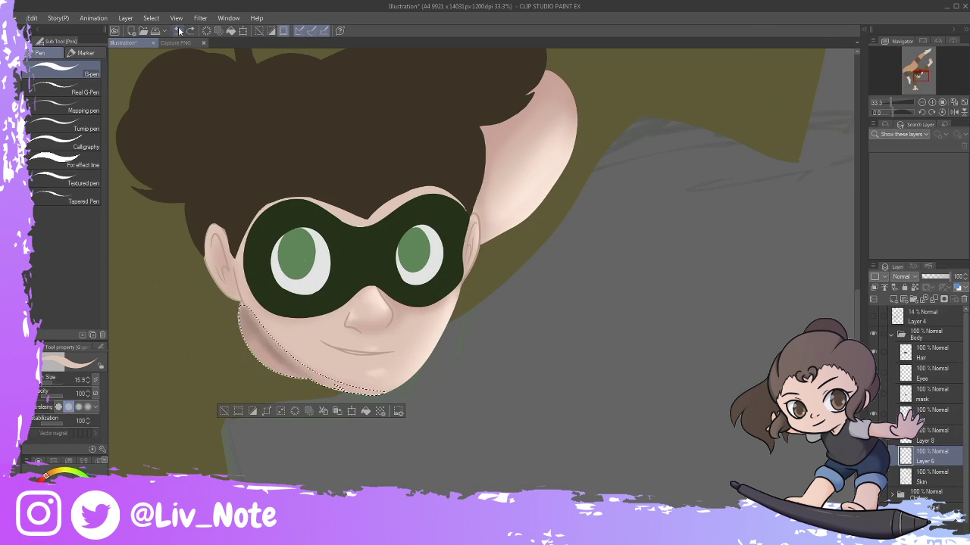
Select the foot wraps and draw darker grey bandage lines across them on a new layer with the G-pen.
left_click(928, 410)
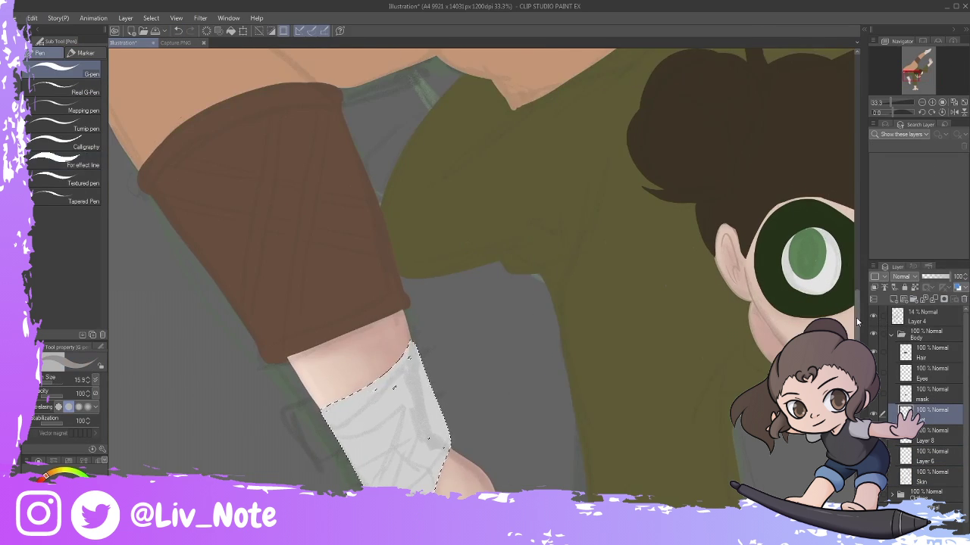
left_click_drag(856, 321, 872, 345)
key("b")
mouse_move(409, 159)
left_mouse_down()
mouse_move(424, 128)
mouse_move(437, 203)
mouse_move(423, 186)
mouse_move(357, 240)
mouse_move(477, 335)
mouse_move(481, 287)
mouse_move(357, 206)
left_mouse_up()
key("bracketleft")
key("bracketleft")
key("bracketleft")
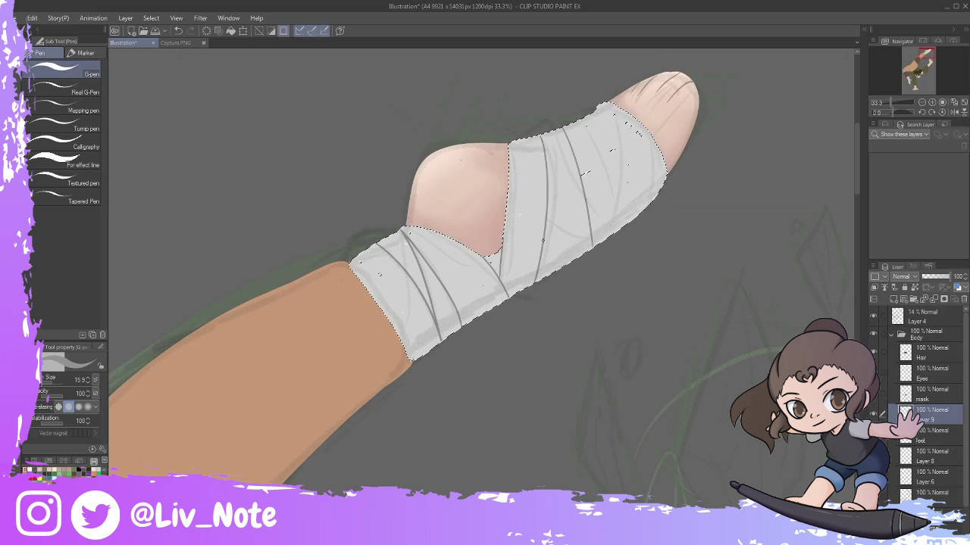
Airbrush soft grey shadows and white highlights on the foot wraps on Layer 9 and clear the selection.
key("b")
mouse_move(530, 151)
left_mouse_down()
mouse_move(591, 129)
mouse_move(644, 185)
mouse_move(516, 217)
mouse_move(510, 144)
left_mouse_up()
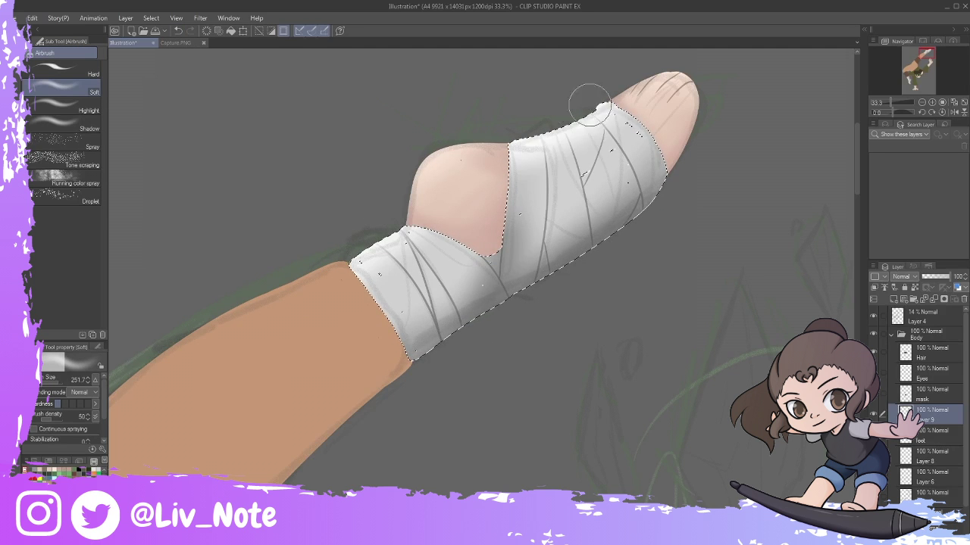
key("ctrl+d")
key("ctrl+minus")
key("ctrl+minus")
key("ctrl+minus")
key("ctrl+minus")
scroll(378, 266, "down", 5)
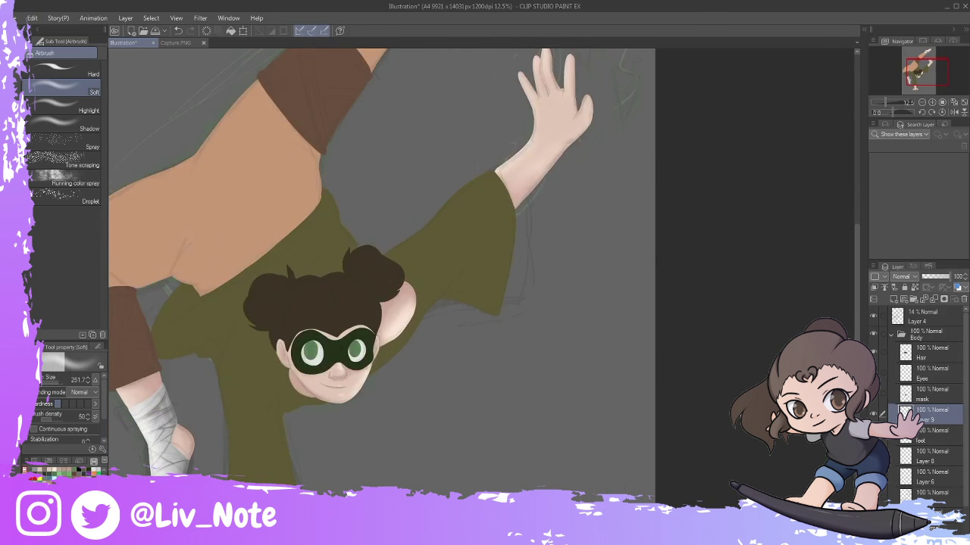
Select the mask's area and airbrush a lighter green over it on the mask layer.
right_click(932, 390)
left_click(735, 275)
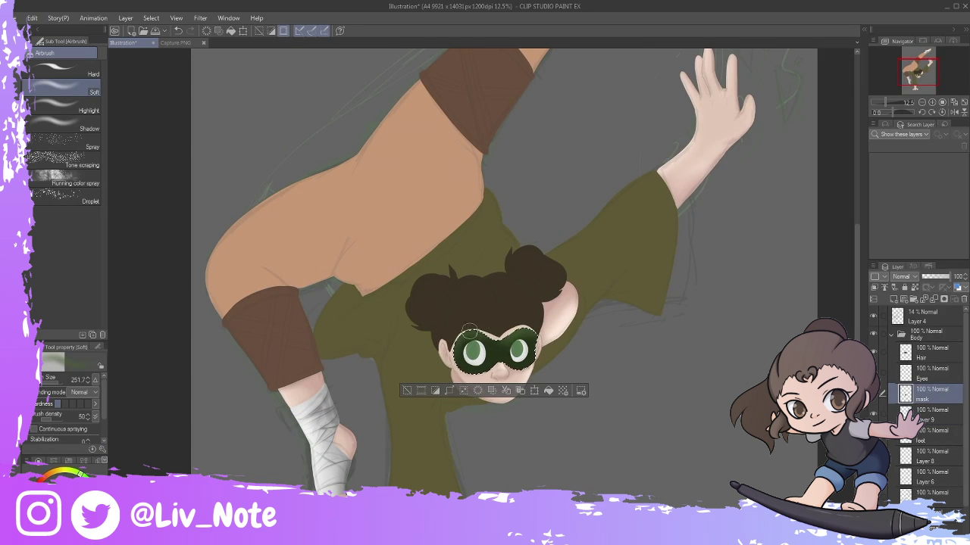
key("ctrl+d")
Draw dark strand and bun outlines across the hair on the Hair layer with the G-pen.
left_click(931, 352)
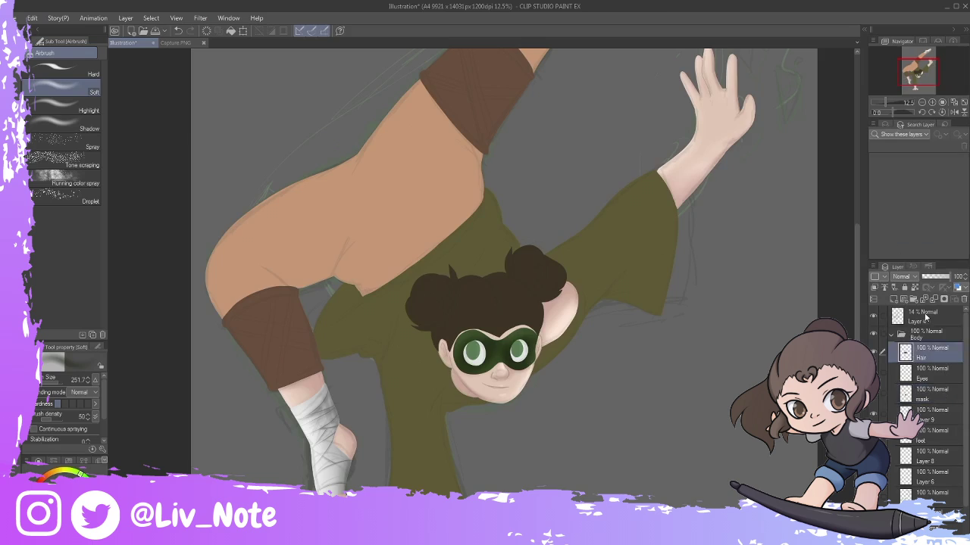
key("p")
scroll(485, 303, "up", 4)
left_click_drag(354, 218, 383, 307)
left_click_drag(303, 295, 356, 390)
left_click_drag(253, 280, 216, 341)
mouse_move(227, 265)
left_mouse_down()
mouse_move(269, 292)
mouse_move(208, 333)
left_mouse_up()
left_click_drag(271, 341, 227, 394)
left_click_drag(603, 143, 609, 234)
mouse_move(644, 273)
left_mouse_down()
mouse_move(721, 181)
mouse_move(803, 250)
left_mouse_up()
left_click_drag(712, 311, 705, 440)
left_click_drag(803, 287, 723, 341)
scroll(485, 272, "down", 3)
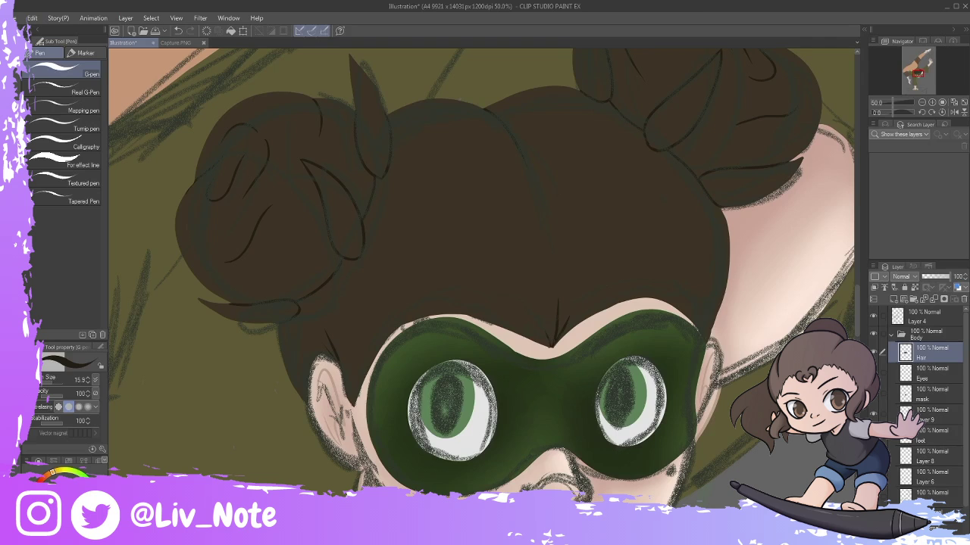
Select the Hair layer's painted area and airbrush lighter brown volume onto the head and buns.
scroll(485, 277, "up", 2)
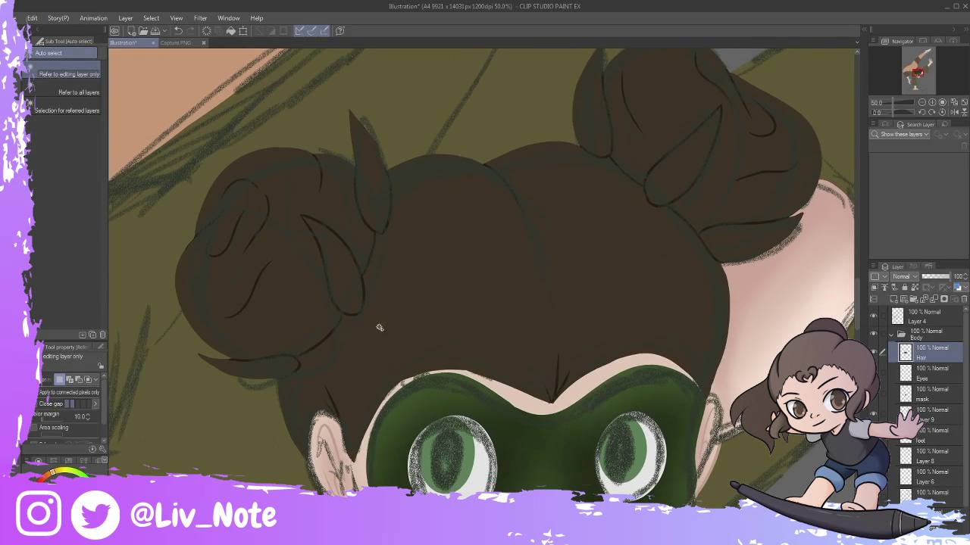
left_click(905, 352, "ctrl")
key("b")
left_click_drag(531, 174, 522, 296)
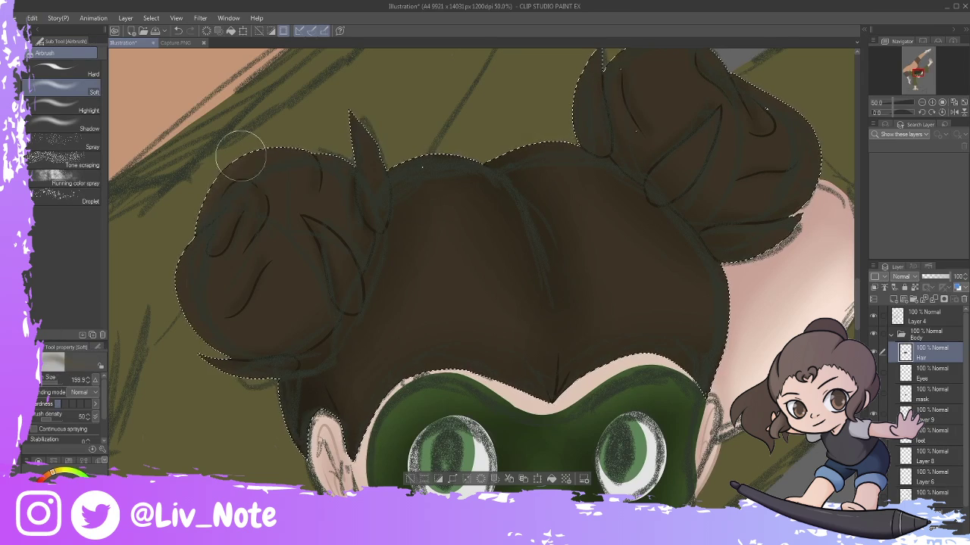
scroll(795, 208, "up", 3)
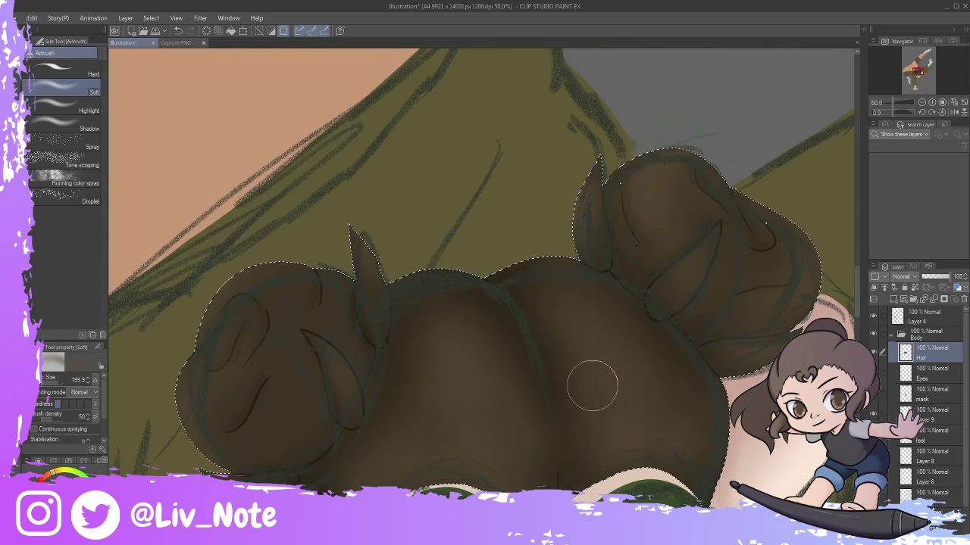
key("ctrl+d")
Select the irises on the Eyes layer, then draw and fill a darker green pupil in each eye.
scroll(593, 386, "down", 4)
key("j")
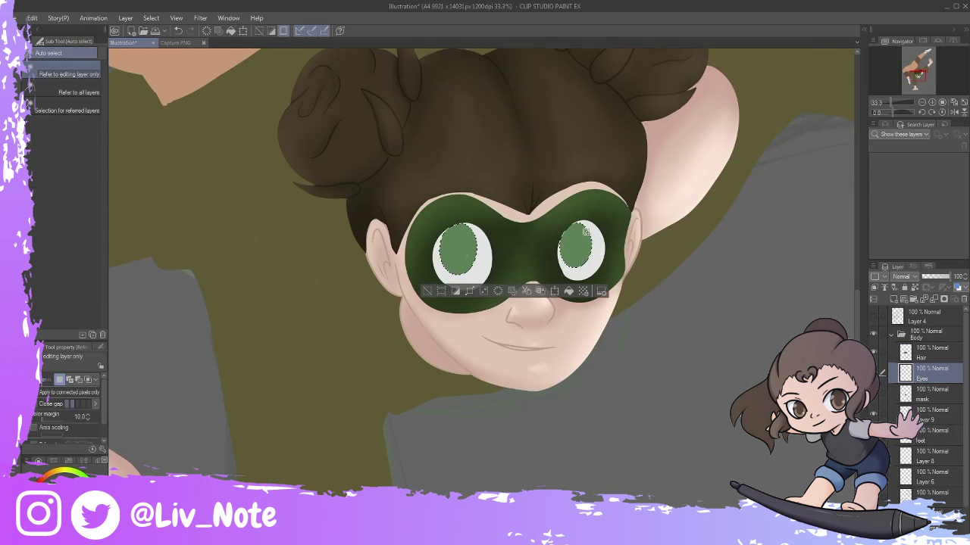
key("p")
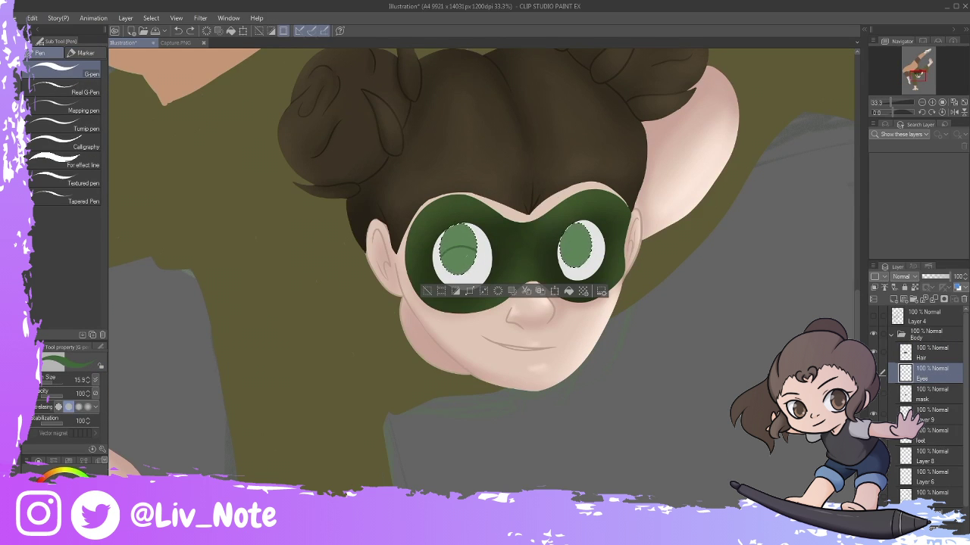
key("b")
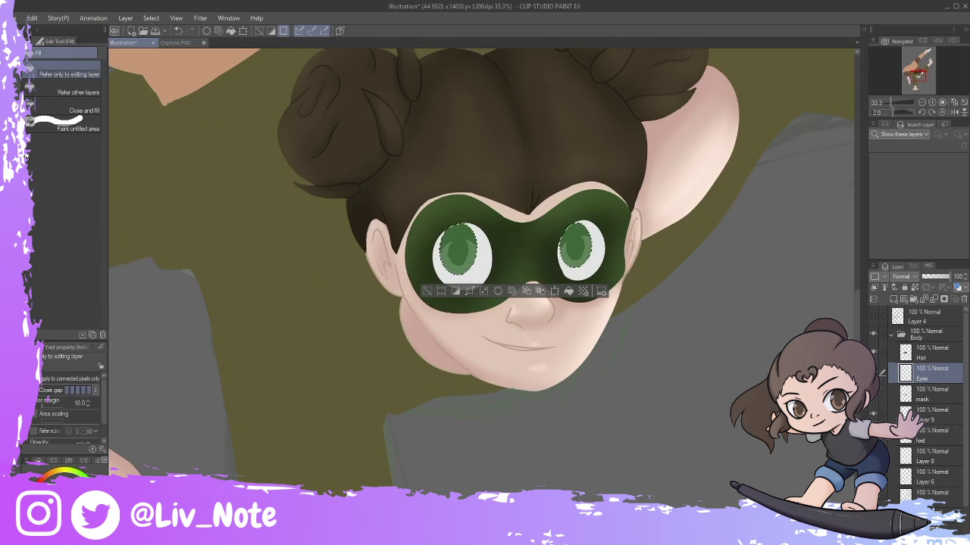
left_click_drag(447, 261, 576, 253)
Airbrush dark shading over the upper part of both eyes on the Eyes layer and clear the selection.
key("j")
key("b")
left_click_drag(477, 231, 591, 231)
key("ctrl+d")
Draw the shirt's fold and seam lines in dark olive on the Shirt layer in the Clothes folder with the G-pen.
key("ctrl+minus")
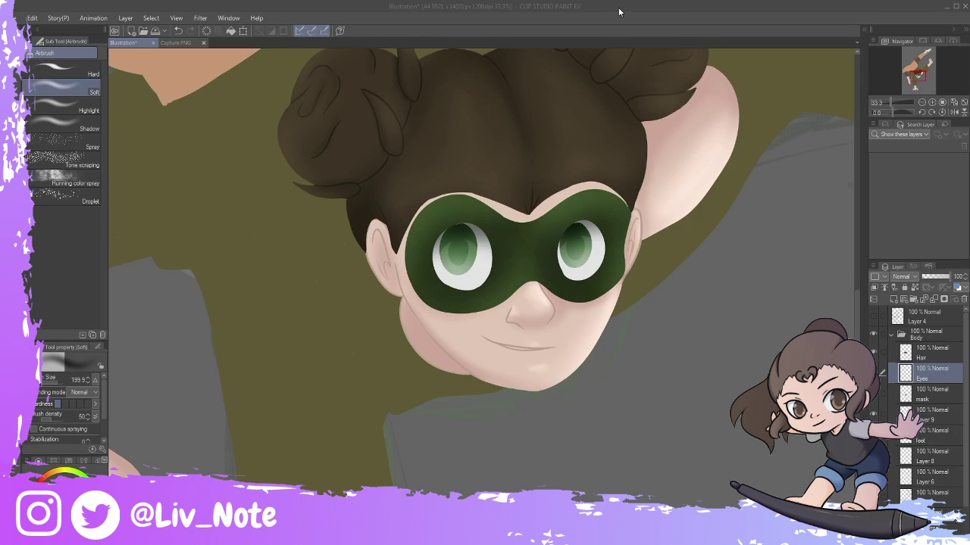
key("ctrl+minus")
key("ctrl+minus")
left_click(900, 334)
left_click(892, 350)
left_click(873, 407)
left_click(928, 408)
key("p")
key("ctrl+plus")
key("ctrl+plus")
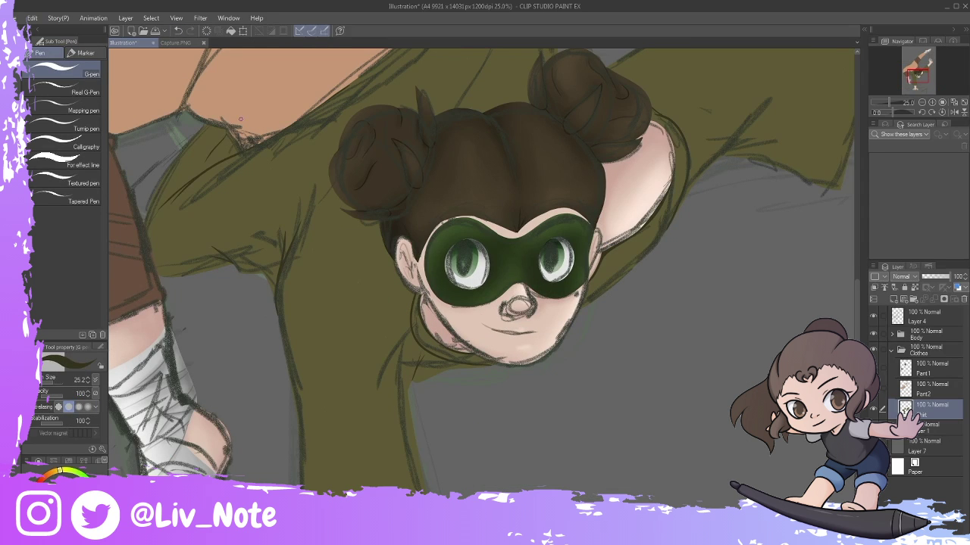
scroll(394, 441, "down", 3)
scroll(492, 85, "up", 5)
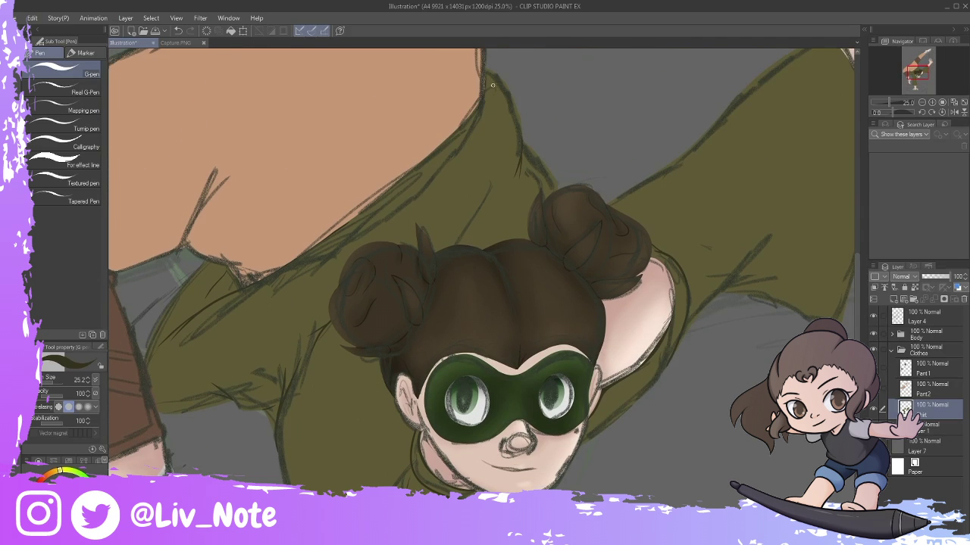
scroll(802, 112, "down", 1)
Hide the sketch, select the Shirt layer's painted area and airbrush soft dark fold shading over the shirt on a new layer.
left_click(873, 317)
left_click(905, 428, "ctrl")
key("ctrl+minus")
key("b")
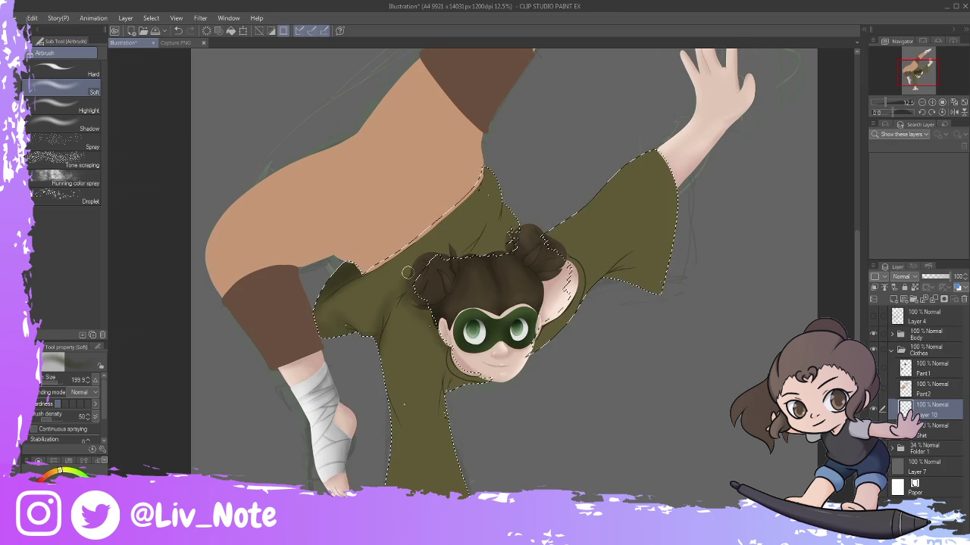
left_click_drag(476, 255, 481, 169)
left_click_drag(564, 299, 531, 358)
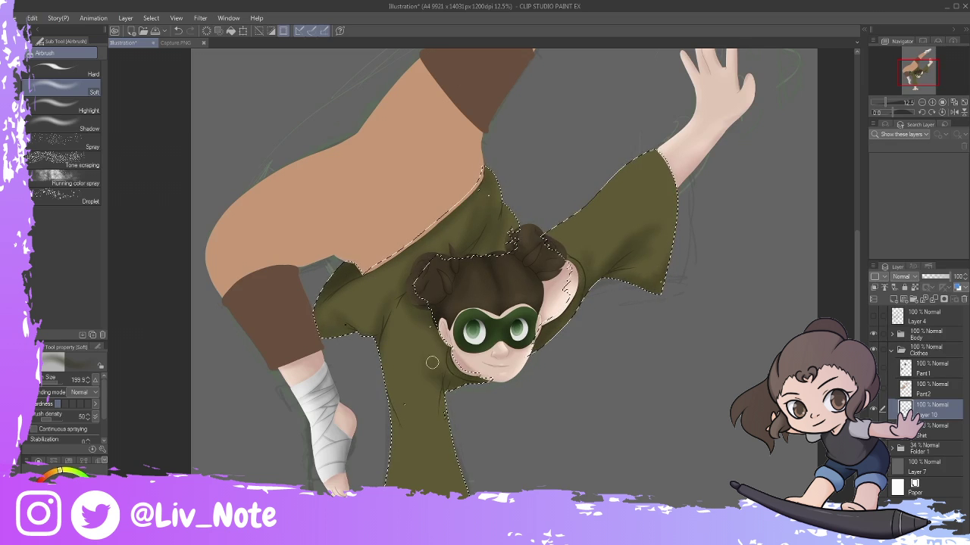
scroll(431, 363, "down", 3)
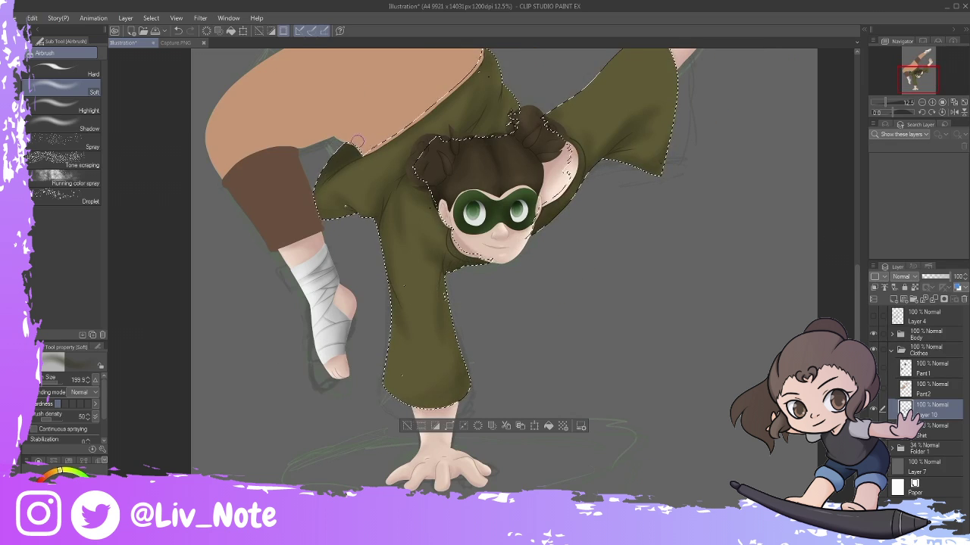
Smooth the shirt's shading with the Blend tool and clear the selection.
scroll(469, 428, "up", 1)
key("j")
left_click_drag(56, 387, 76, 383)
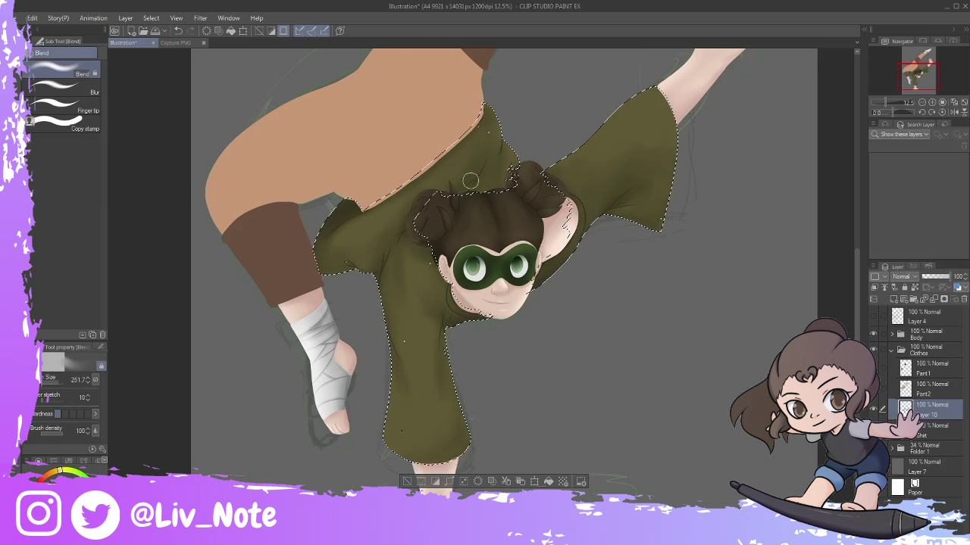
key("ctrl+d")
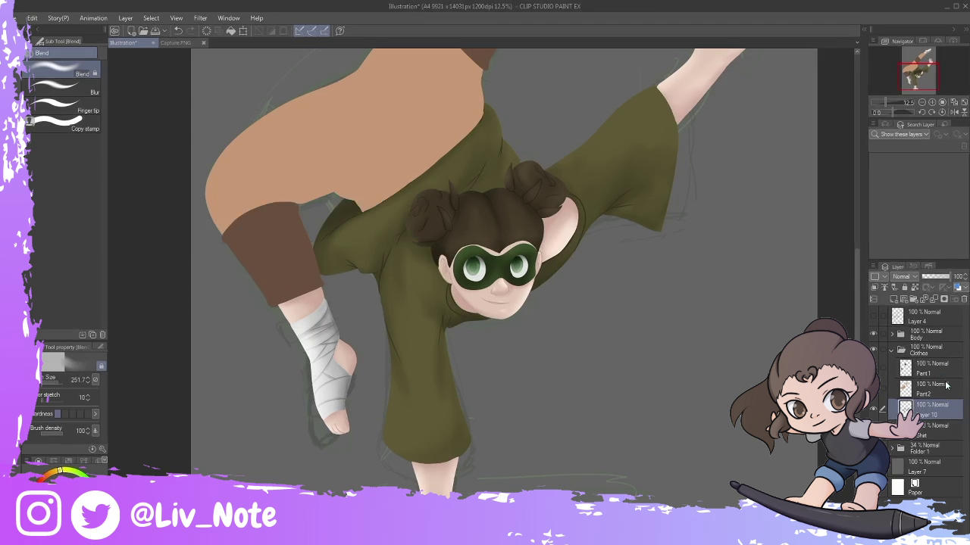
Select the Pant2 painted area and draw the pants' dashed seams and dark fold lines on a new layer.
left_click(905, 387, "ctrl")
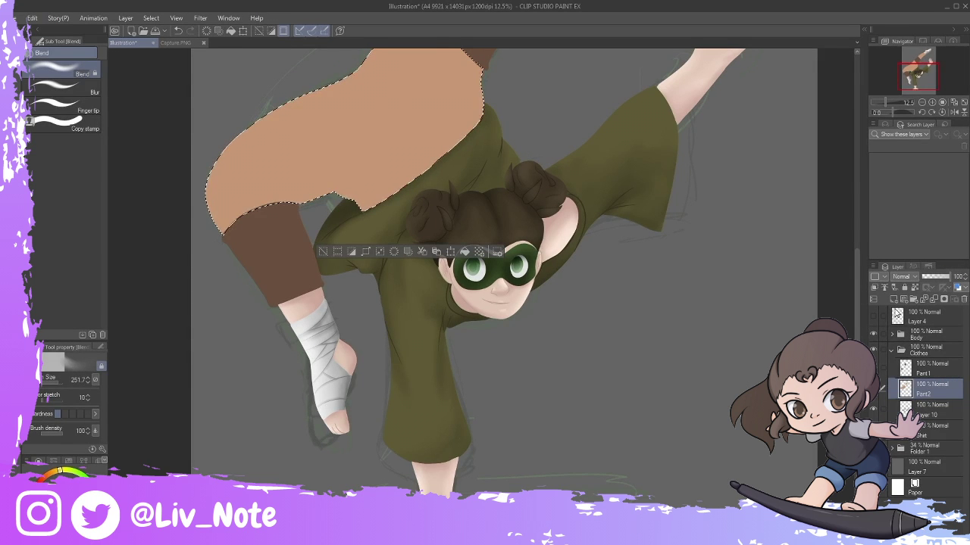
key("ctrl+shift+n")
key("b")
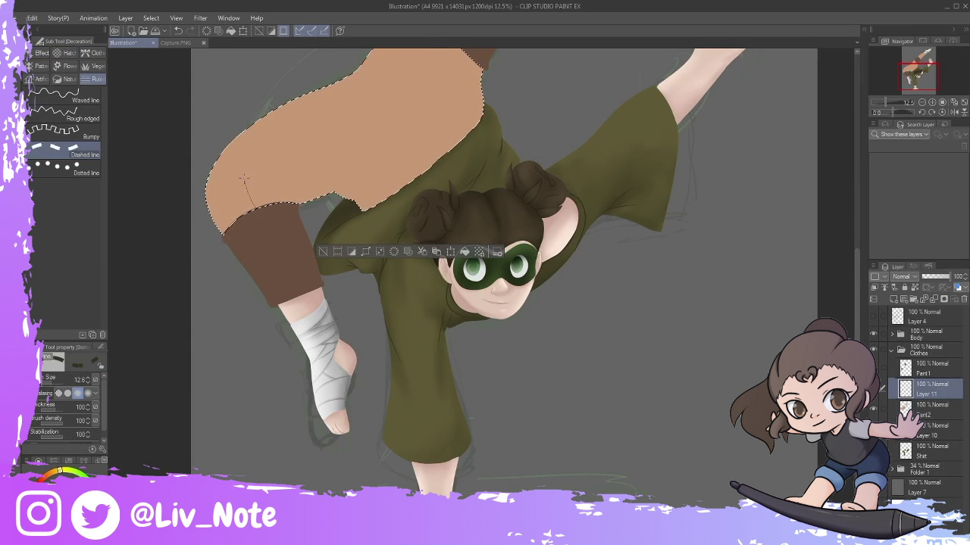
left_click(180, 32)
key("p")
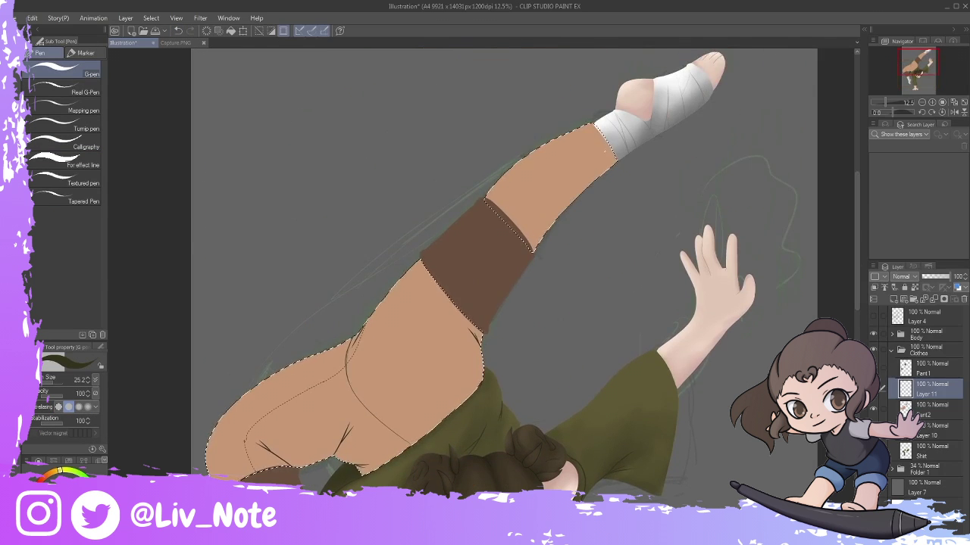
key("b")
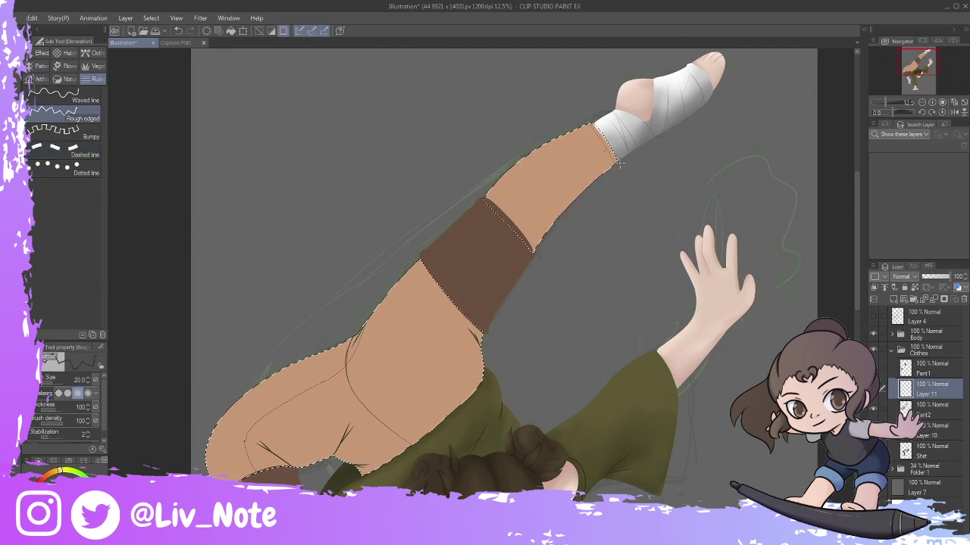
scroll(285, 339, "down", 3)
key("b")
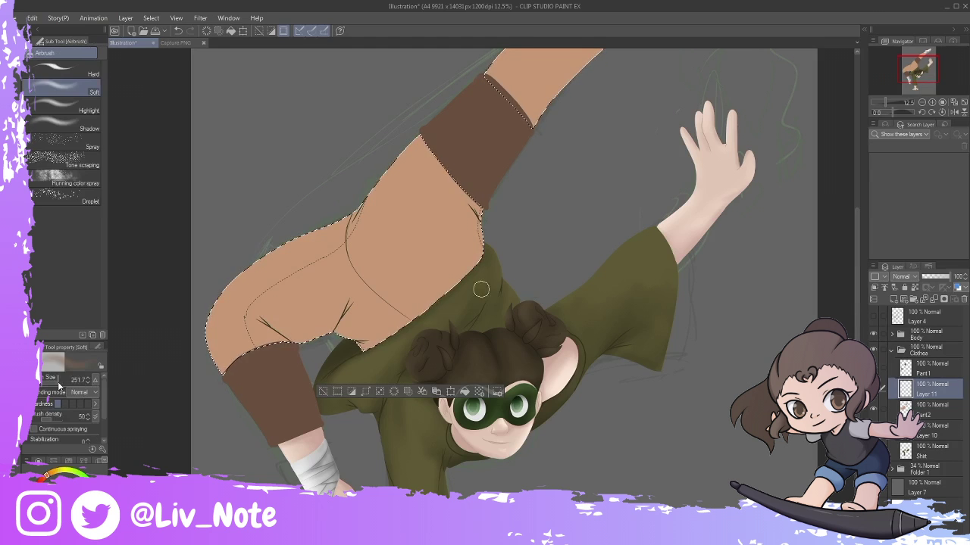
mouse_move(285, 339)
left_mouse_down()
mouse_move(409, 333)
mouse_move(356, 243)
mouse_move(273, 250)
left_mouse_up()
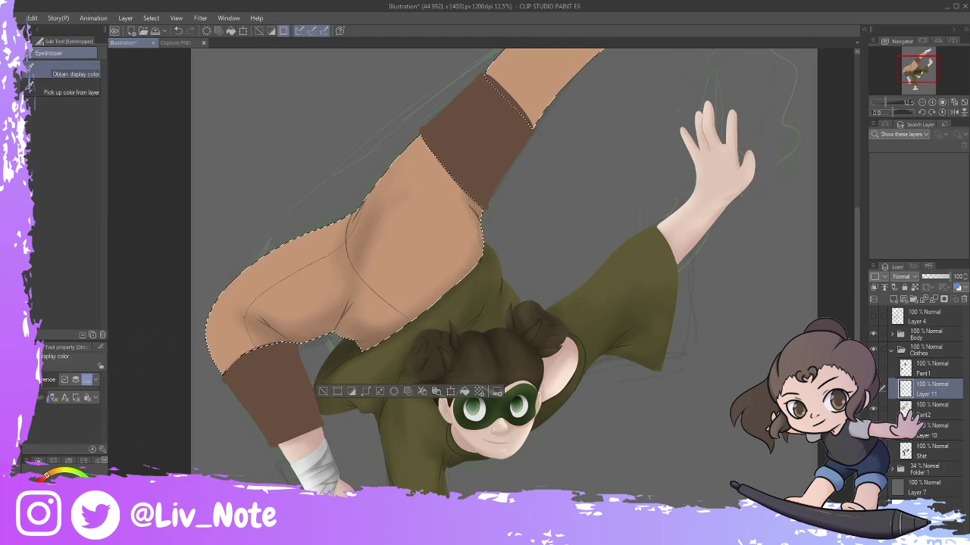
key("ctrl+z")
key("ctrl+z")
key("ctrl+z")
Airbrush soft volume shading over the light brown pants on a new layer beneath their lines and reduce its opacity to 86%.
key("ctrl+shift+n")
mouse_move(288, 322)
left_mouse_down()
mouse_move(306, 352)
mouse_move(424, 250)
mouse_move(288, 318)
mouse_move(394, 227)
mouse_move(501, 196)
left_mouse_up()
key("ctrl+[")
scroll(501, 195, "up", 3)
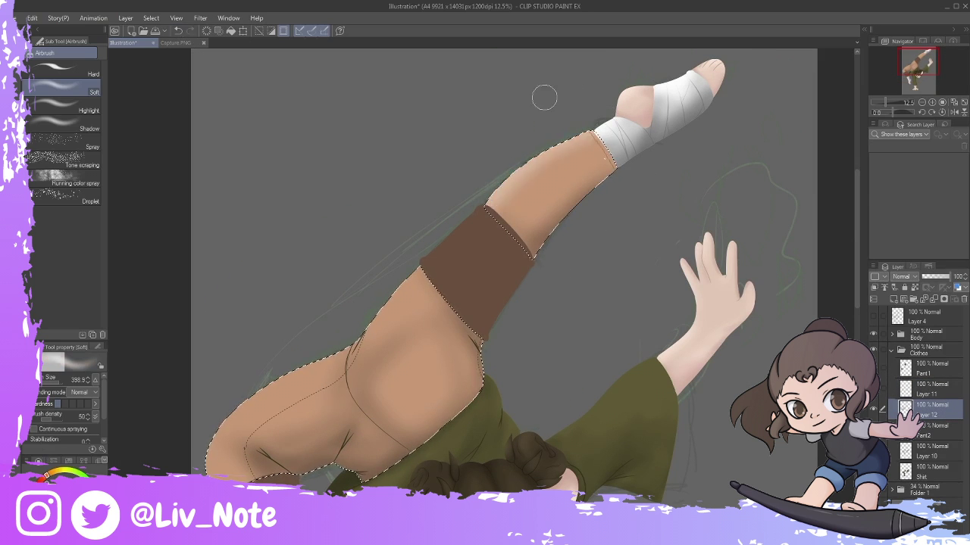
scroll(688, 316, "down", 6)
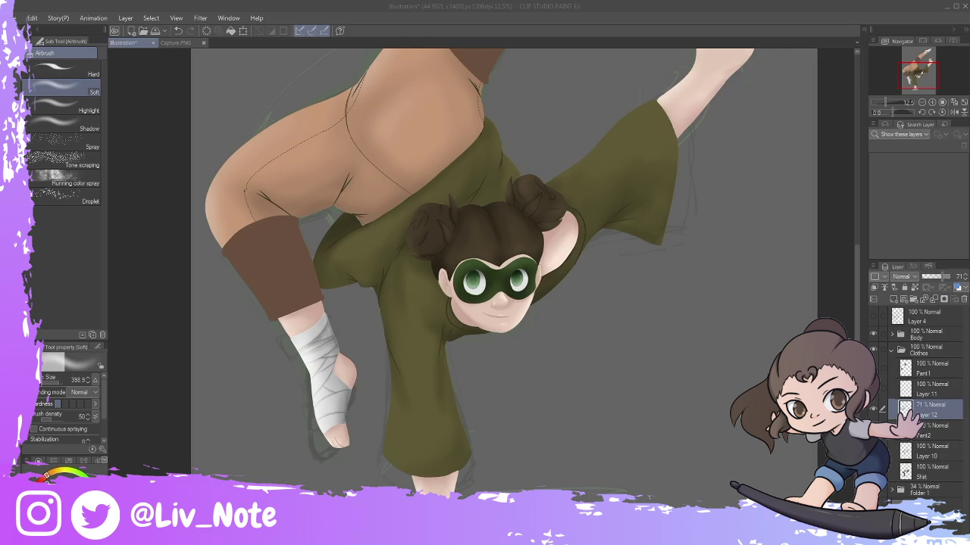
left_click(935, 413)
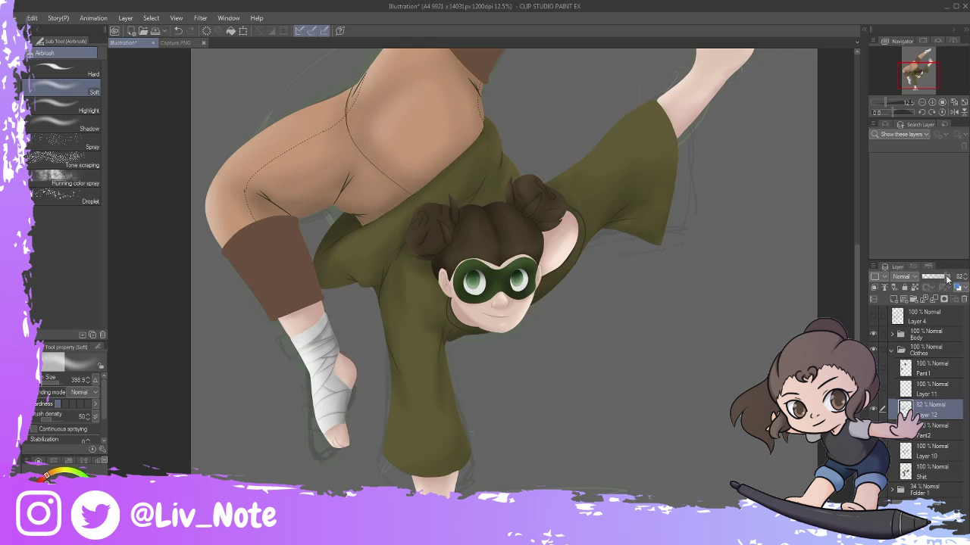
Select the dark brown knee cuffs and airbrush darker shading onto them on a new layer above Pant1.
key("ctrl+shift+n")
mouse_move(477, 76)
left_mouse_down()
mouse_move(493, 68)
mouse_move(493, 238)
left_mouse_up()
left_click_drag(484, 175, 503, 224)
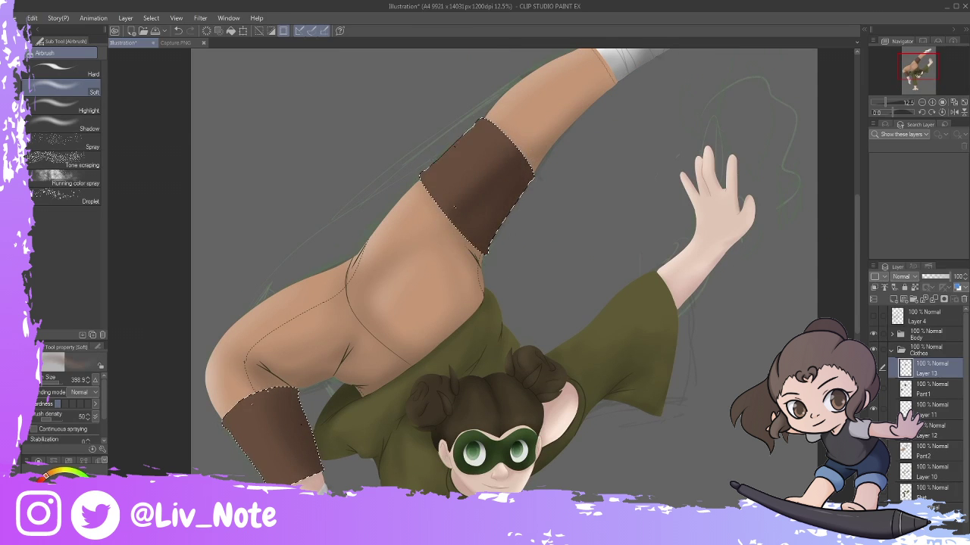
scroll(513, 121, "down", 2)
Show the sketch and draw filled green crossing straps over both knee cuffs with the G-pen on a new layer.
key("b")
scroll(514, 121, "up", 1)
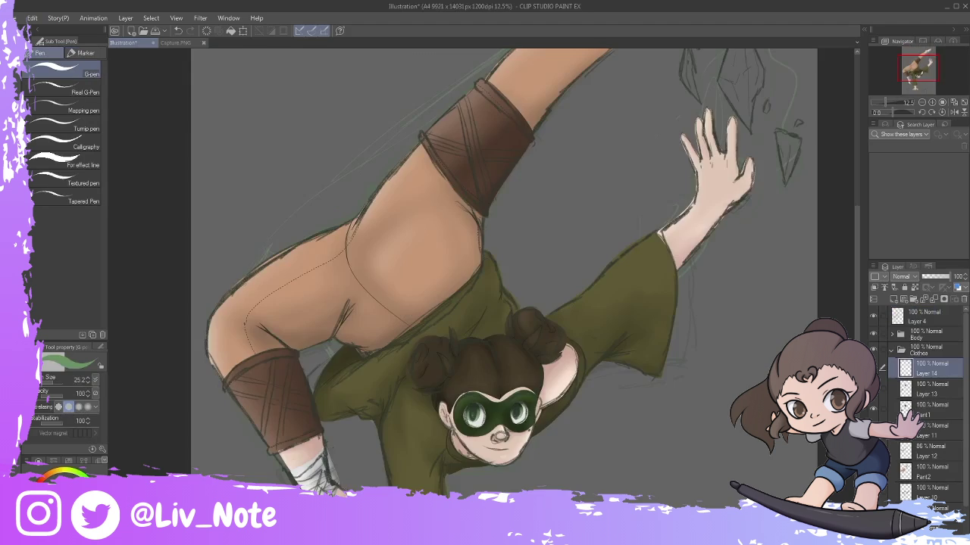
scroll(453, 242, "up", 2)
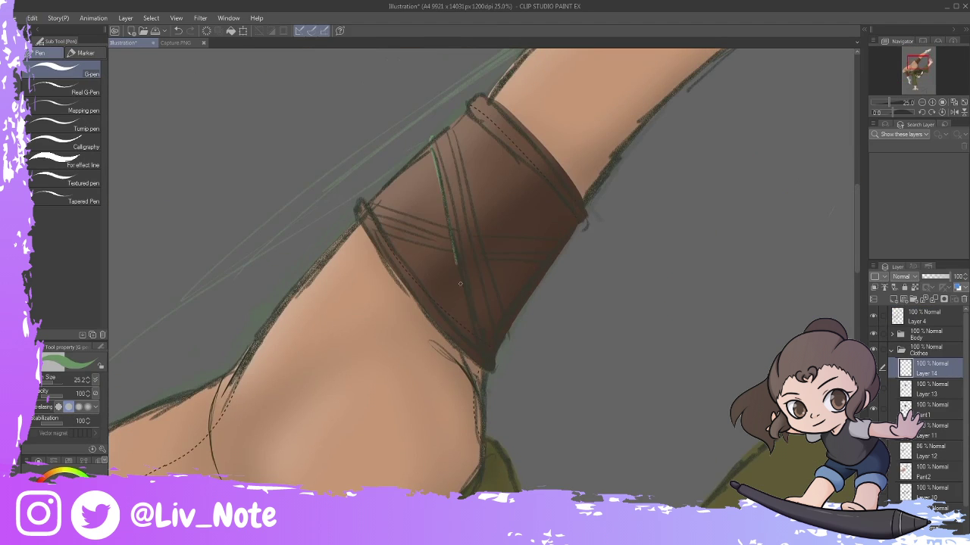
left_click_drag(494, 231, 417, 270)
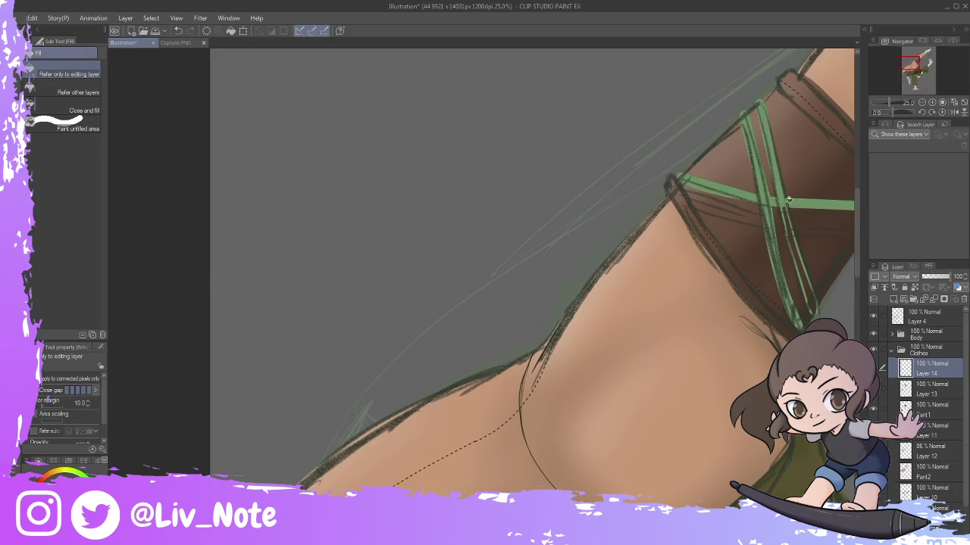
Airbrush shading onto the green straps and paint their dark cast shadows on the knee cuffs' shading layer.
key("b")
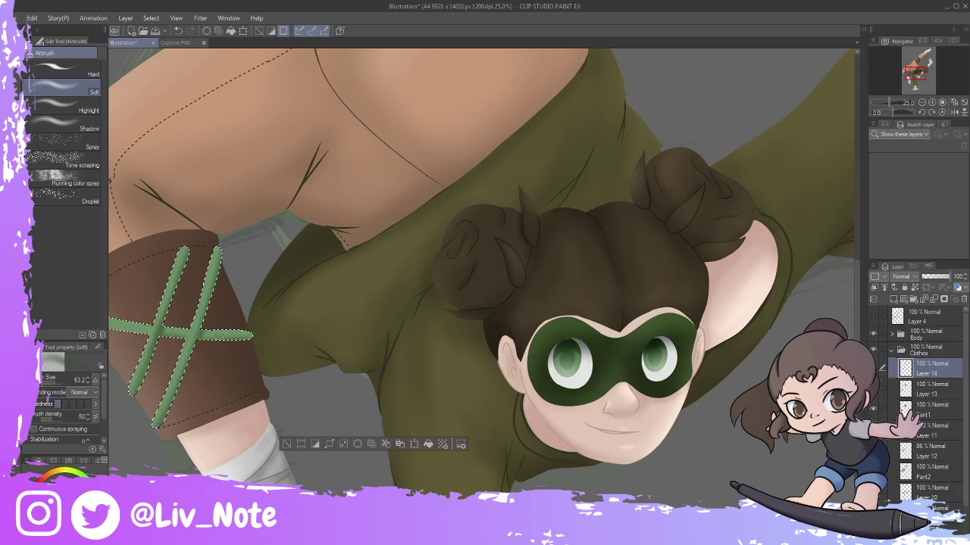
left_click_drag(161, 199, 259, 199)
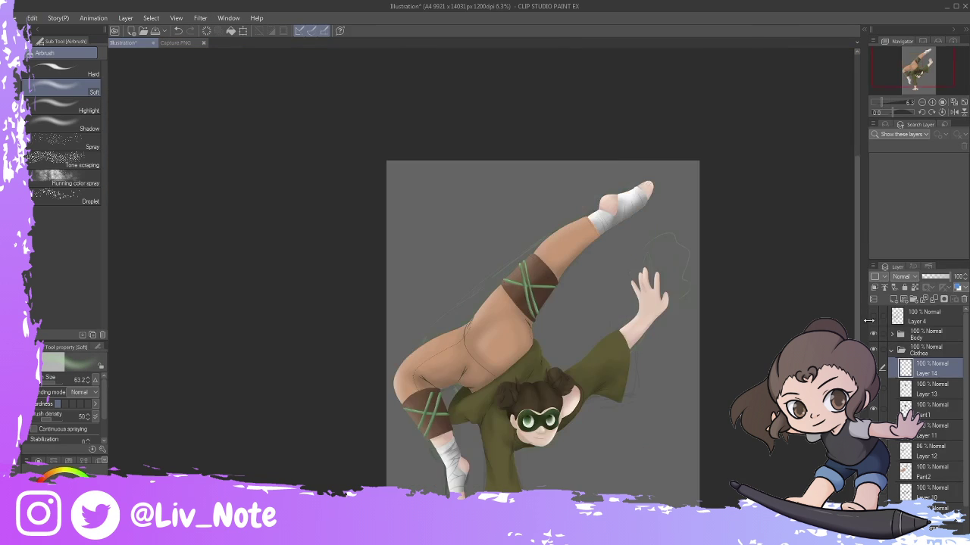
left_click(938, 385)
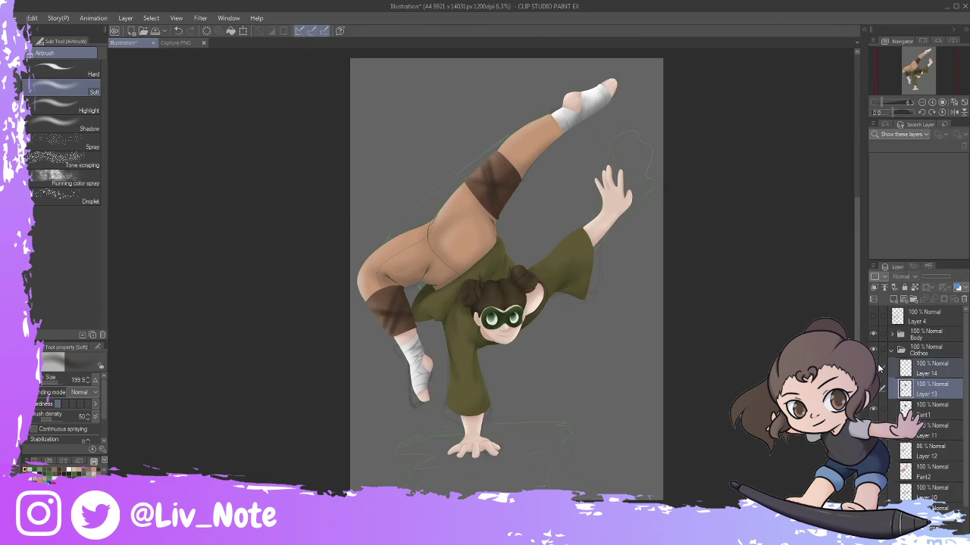
left_click(934, 375)
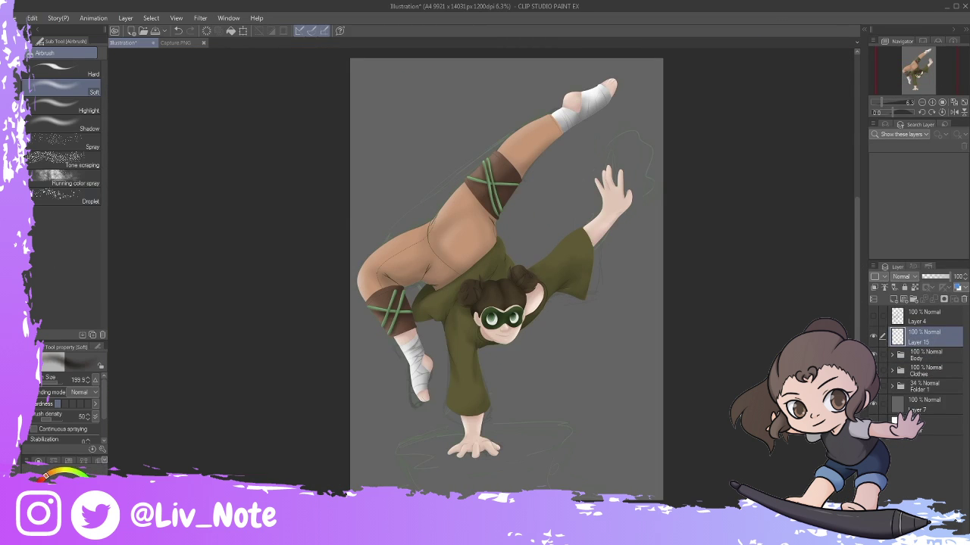
key("p")
right_click(919, 367)
left_click(909, 287)
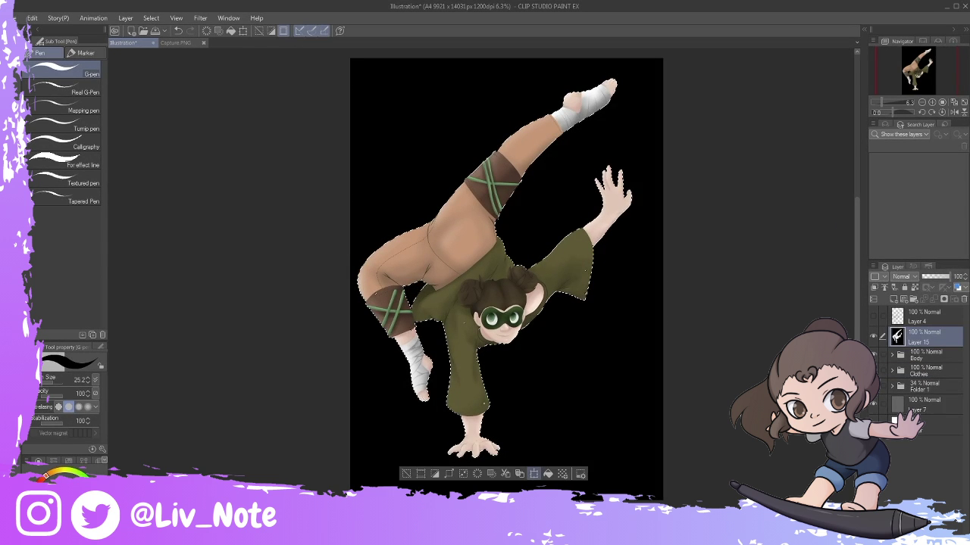
key("ctrl+minus")
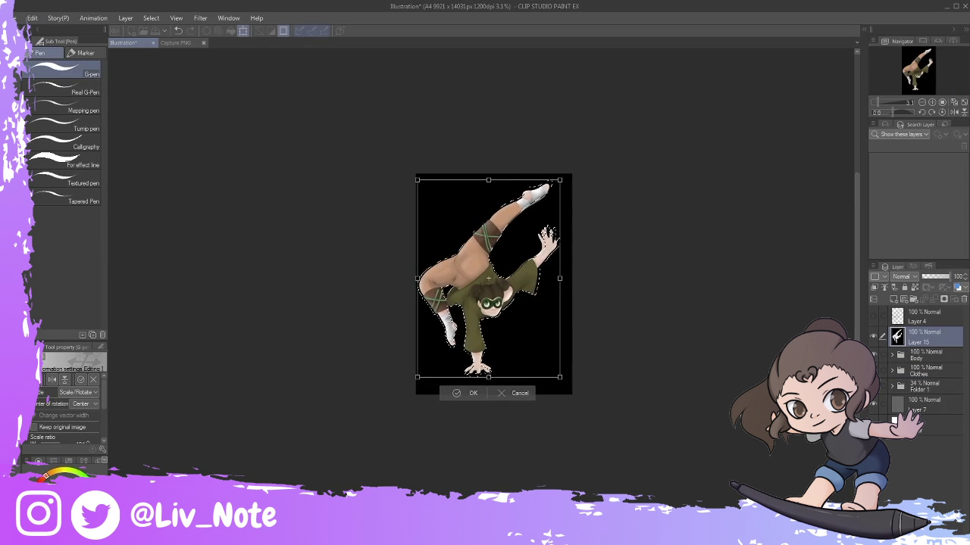
left_click(547, 410)
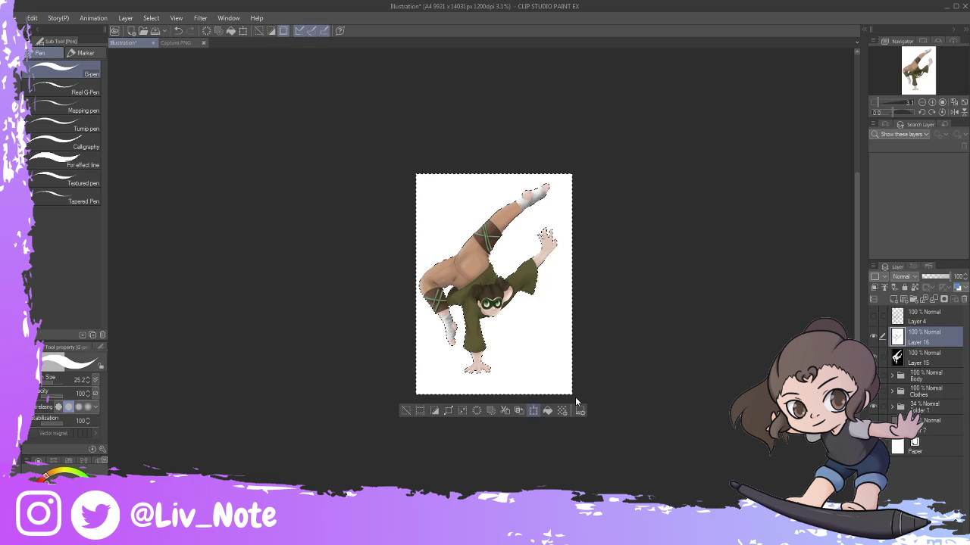
left_click(532, 410)
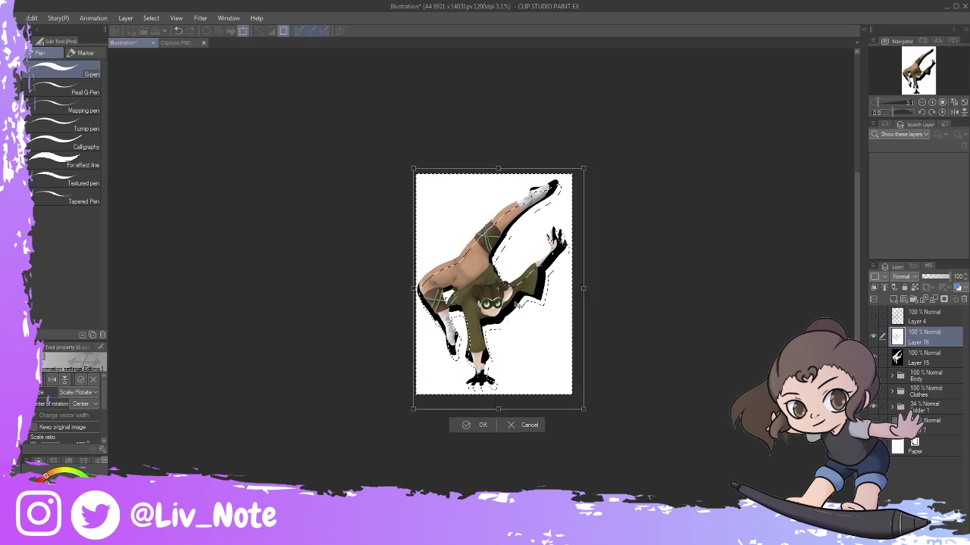
key("Return")
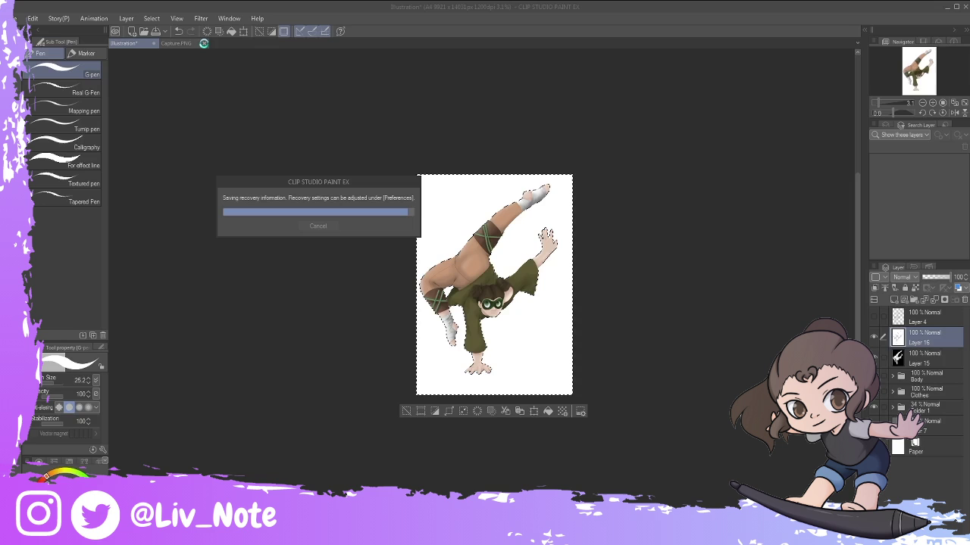
key("ctrl+e")
Move the new outline layer below the Clothes folder and draw a thick black contour around the shirt, sleeves and bent leg at size 126.1.
left_click(52, 376)
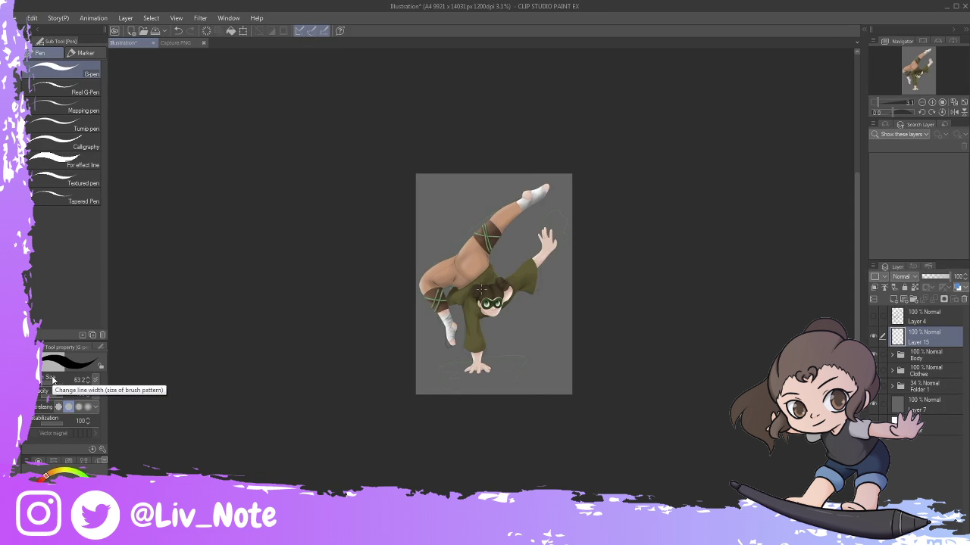
key("ctrl+plus")
key("ctrl+plus")
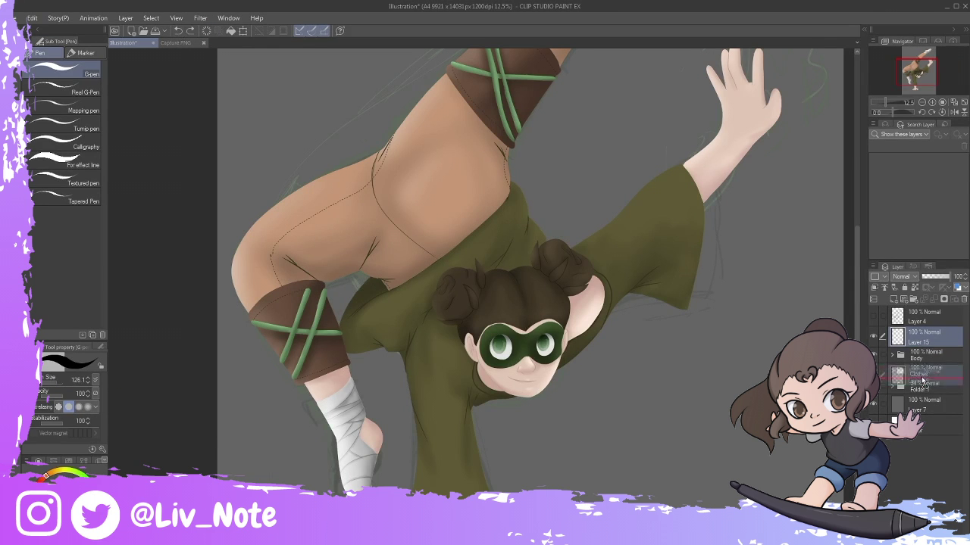
left_click_drag(404, 369, 414, 425)
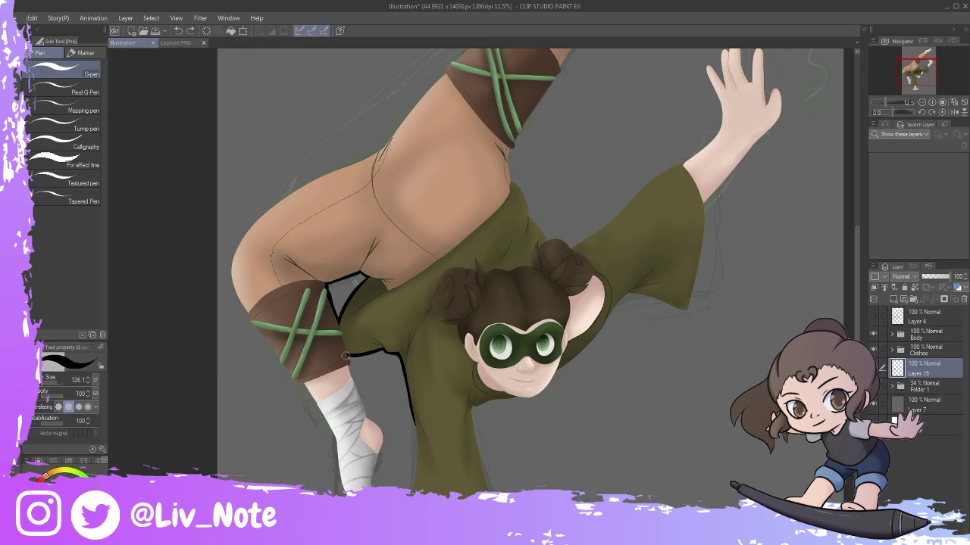
left_click_drag(549, 240, 685, 161)
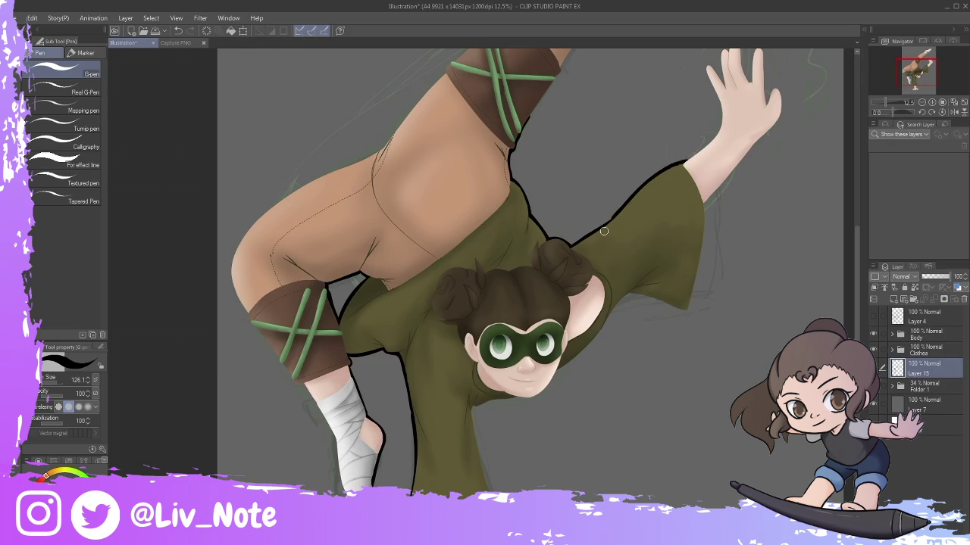
mouse_move(731, 79)
left_mouse_down()
mouse_move(688, 304)
mouse_move(474, 413)
mouse_move(412, 491)
left_mouse_up()
scroll(477, 409, "down", 3)
left_click_drag(234, 115, 256, 201)
scroll(348, 291, "up", 3)
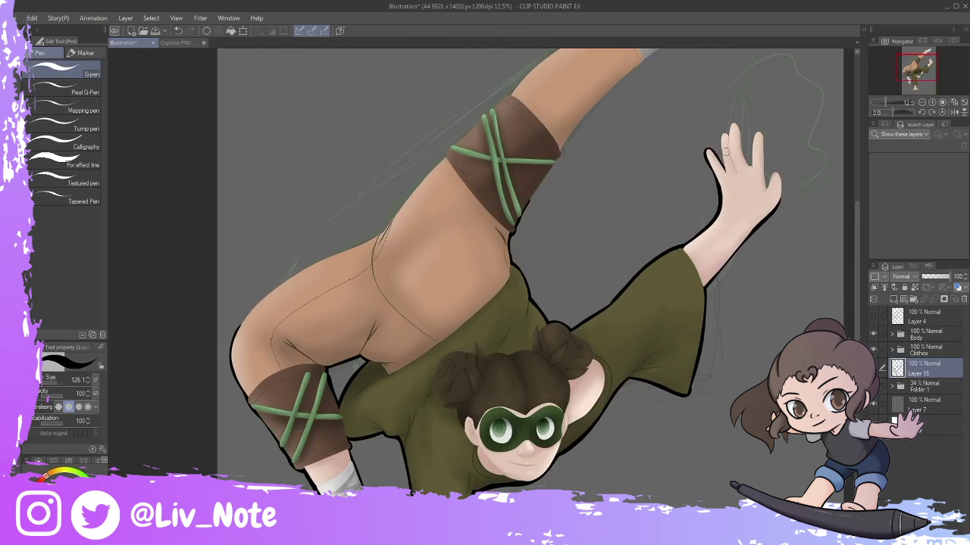
Continue the thick black contour along the thighs, raised leg, foot and the fingers of the raised hand.
scroll(765, 159, "up", 3)
left_click_drag(445, 233, 383, 314)
left_click_drag(560, 227, 659, 137)
left_click_drag(511, 176, 682, 69)
scroll(682, 113, "up", 2)
left_click_drag(656, 148, 733, 168)
scroll(733, 168, "down", 5)
Remove the old skin shading and select the skin areas from the Body folder's base layer, with Layer 6 active for shading.
left_click(892, 334)
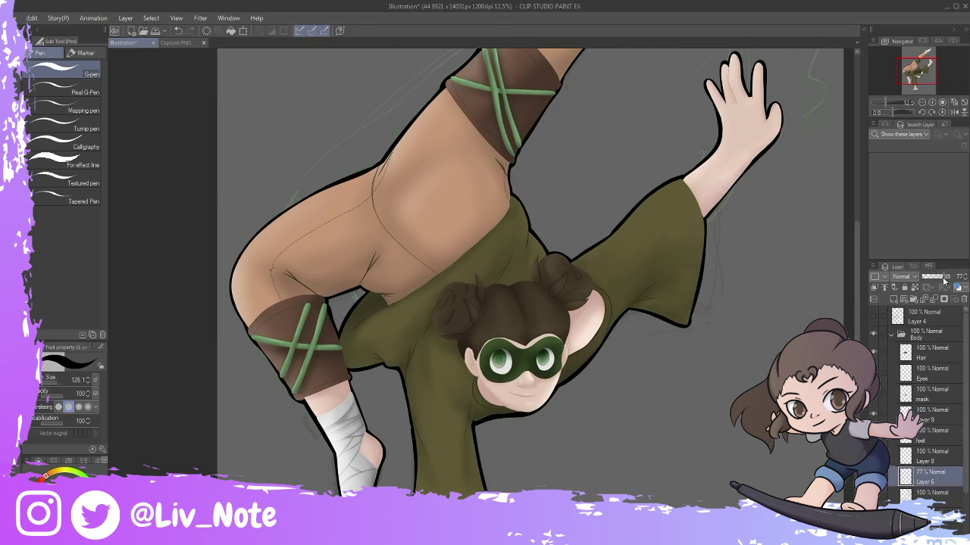
key("i")
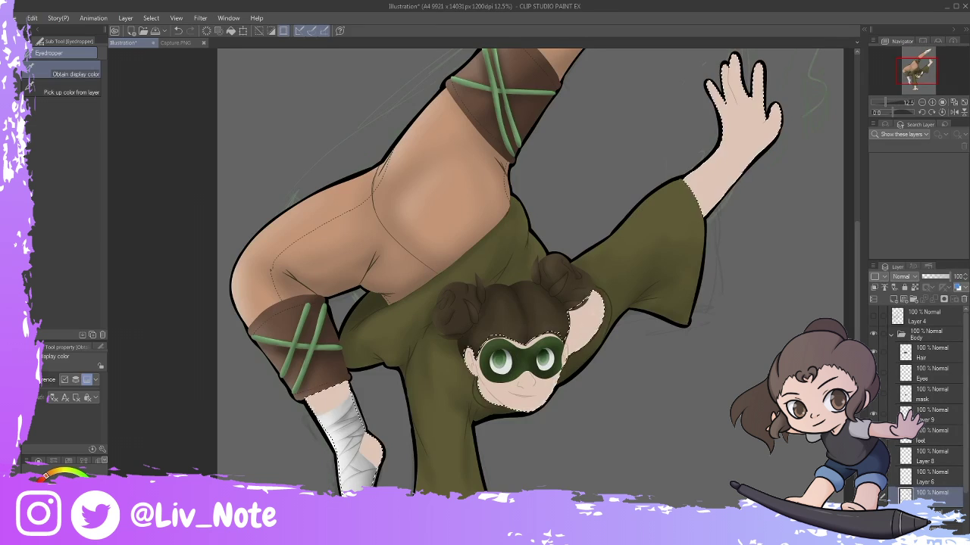
key("w")
scroll(485, 492, "up", 4)
left_click(929, 477)
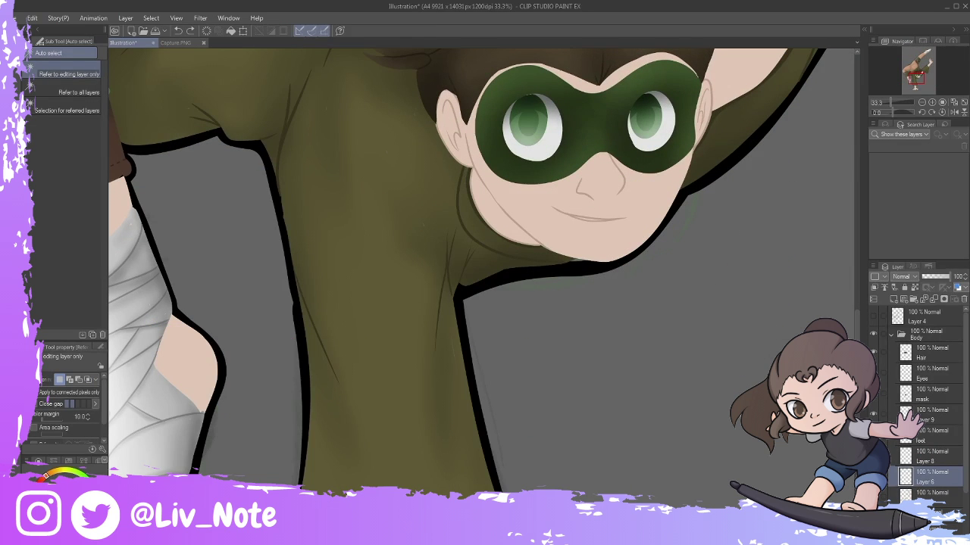
left_click(905, 476, "ctrl")
scroll(493, 303, "down", 1)
right_click(909, 425)
key("Escape")
Airbrush soft shading onto the face, the lower bent leg and the supporting hand on Layer 6, varying the brush size.
key("b")
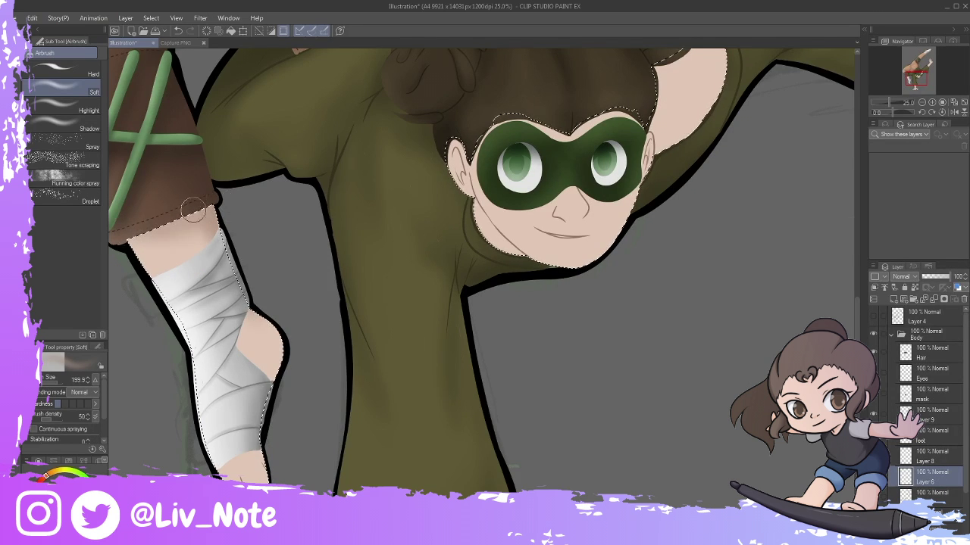
key("bracketleft")
key("bracketleft")
key("bracketleft")
key("bracketleft")
scroll(629, 195, "up", 2)
scroll(606, 197, "down", 8)
key("bracketright")
key("bracketright")
key("bracketright")
key("bracketright")
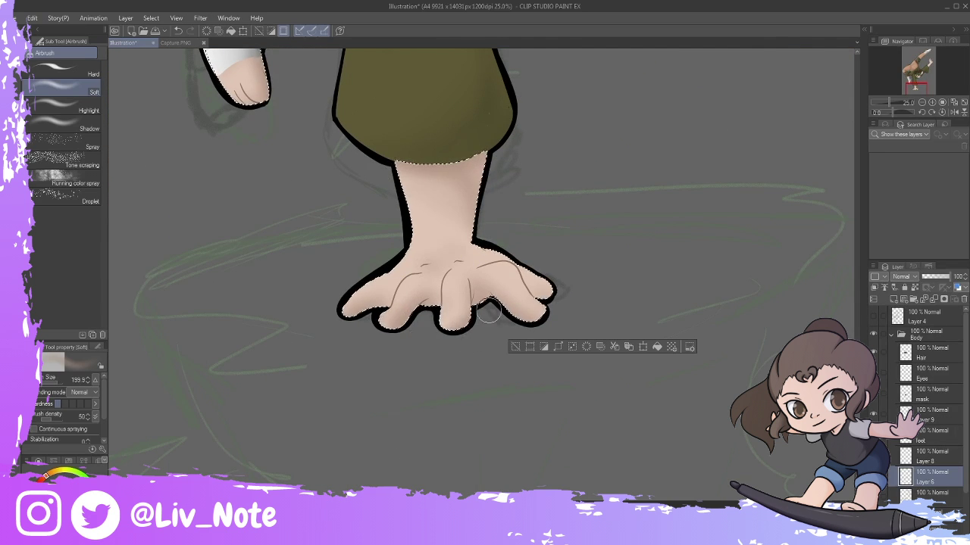
Airbrush finer soft shading onto the raised hand's fingers and around the nose and face, using smaller brush sizes.
scroll(473, 155, "up", 6)
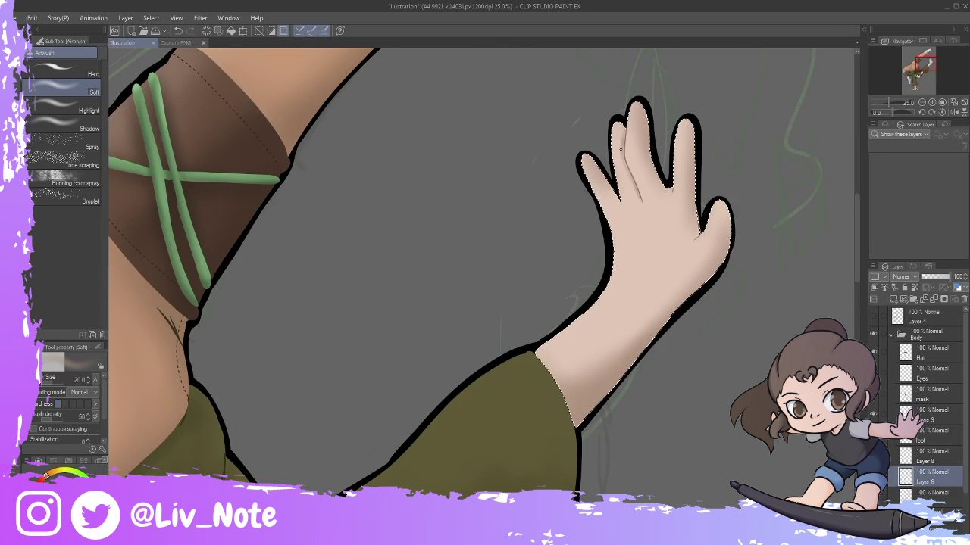
scroll(510, 260, "down", 6)
key("bracketleft")
key("bracketleft")
key("bracketright")
key("bracketright")
scroll(617, 350, "up", 6)
key("bracketright")
key("bracketright")
scroll(485, 273, "down", 6)
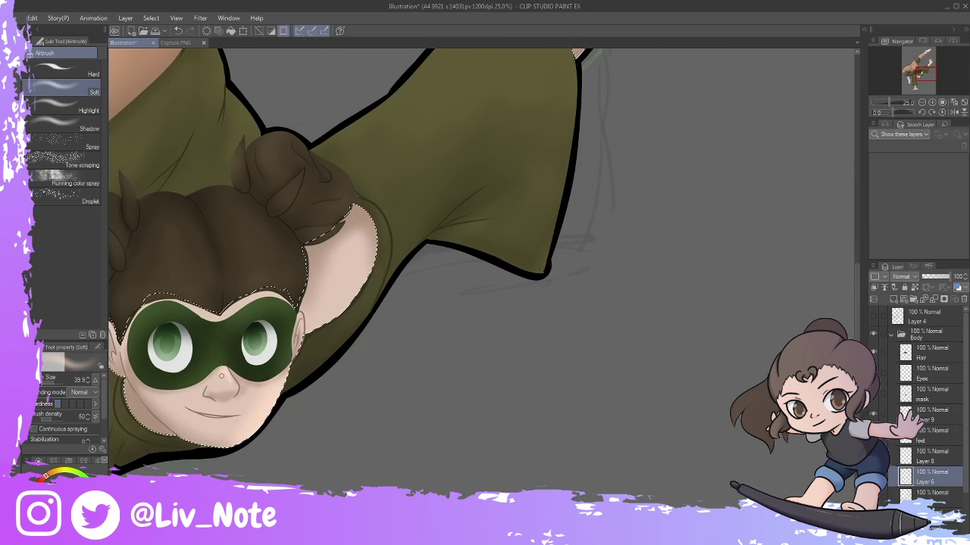
Airbrush broad soft highlights onto the supporting hand and wrist at size 316.8, and refine the face and underarm at size 100.2.
scroll(484, 273, "left", 5)
scroll(485, 272, "down", 3)
scroll(484, 273, "down", 6)
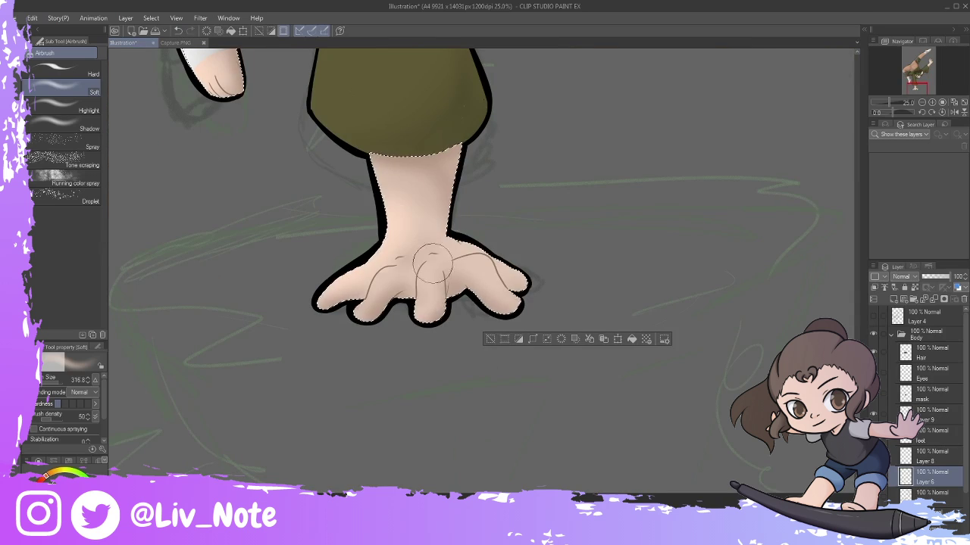
scroll(485, 273, "up", 5)
scroll(484, 273, "up", 1)
left_click_drag(634, 190, 674, 250)
key("bracketleft")
key("bracketleft")
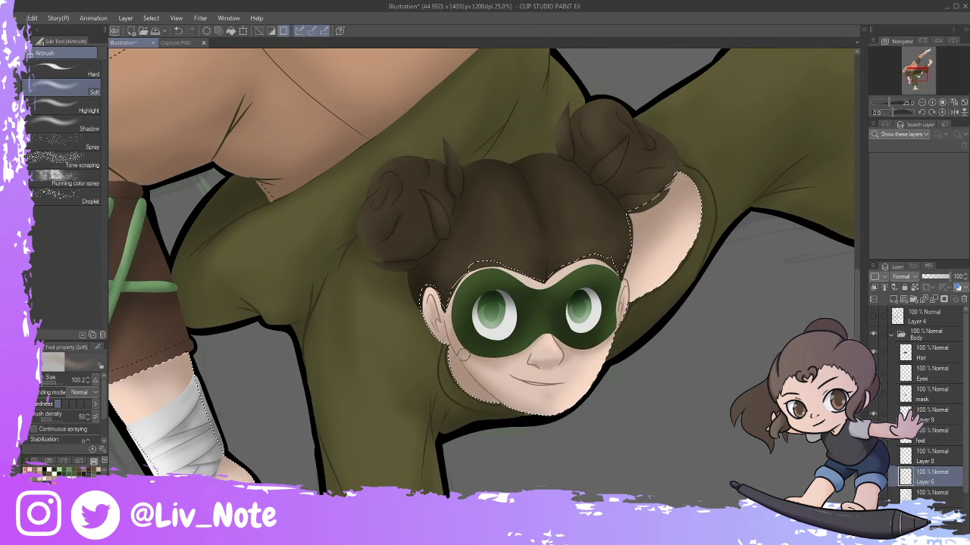
Deselect the skin and draw black outlines with lashes around both eyes with the G-pen at size 25.2 on a new layer above Eyes.
key("ctrl+d")
key("p")
key("ctrl+shift+n")
scroll(469, 284, "up", 2)
left_click_drag(684, 286, 733, 318)
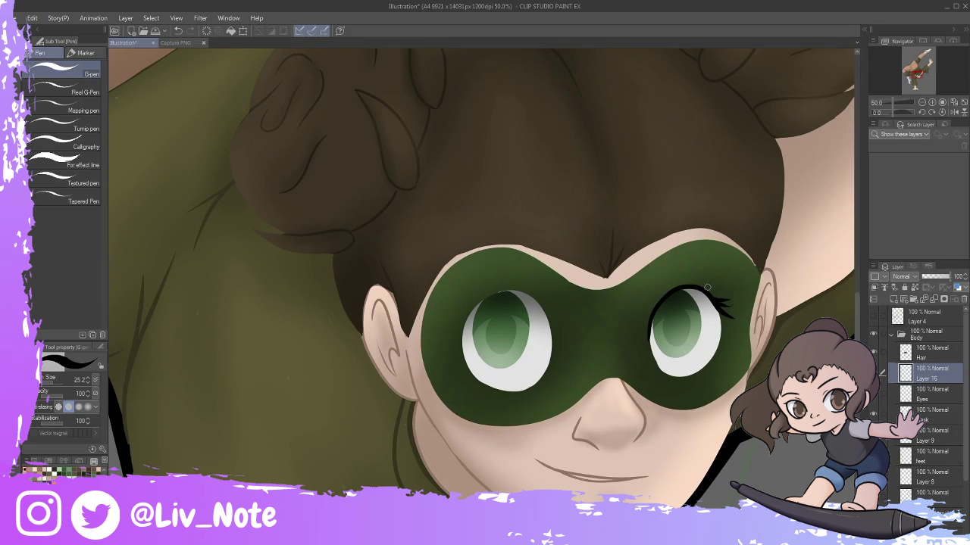
key("h")
mouse_move(412, 338)
left_mouse_down()
mouse_move(515, 319)
mouse_move(518, 337)
mouse_move(499, 322)
mouse_move(455, 391)
left_mouse_up()
key("h")
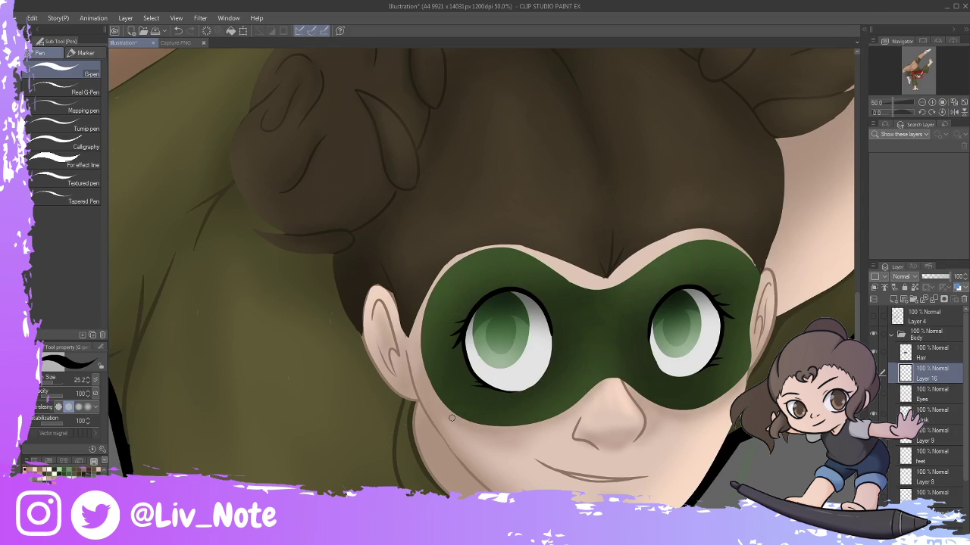
Add a new layer above the Rose folder and paint brown floating rock shards with dark cracks around the raised hand with the G-pen.
key("b")
key("ctrl+0")
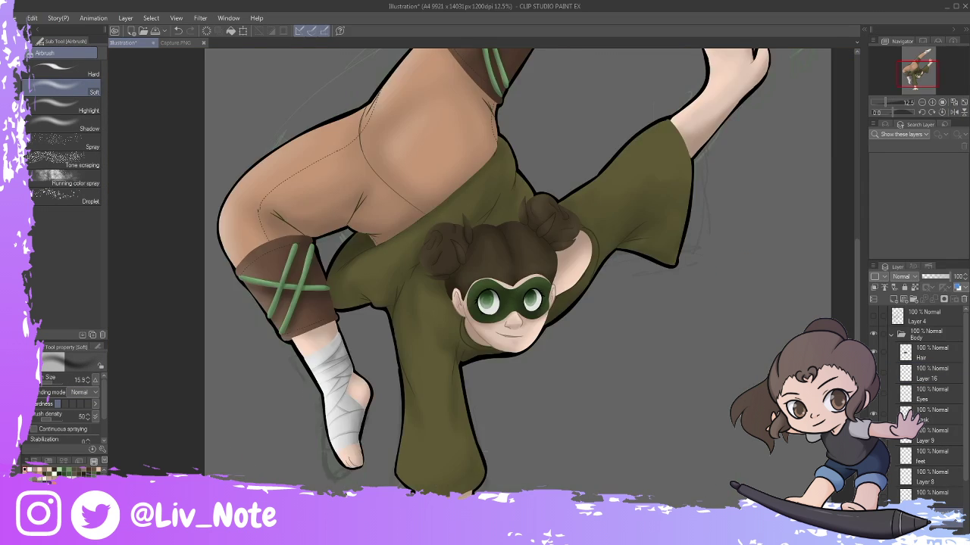
left_click(916, 337)
key("p")
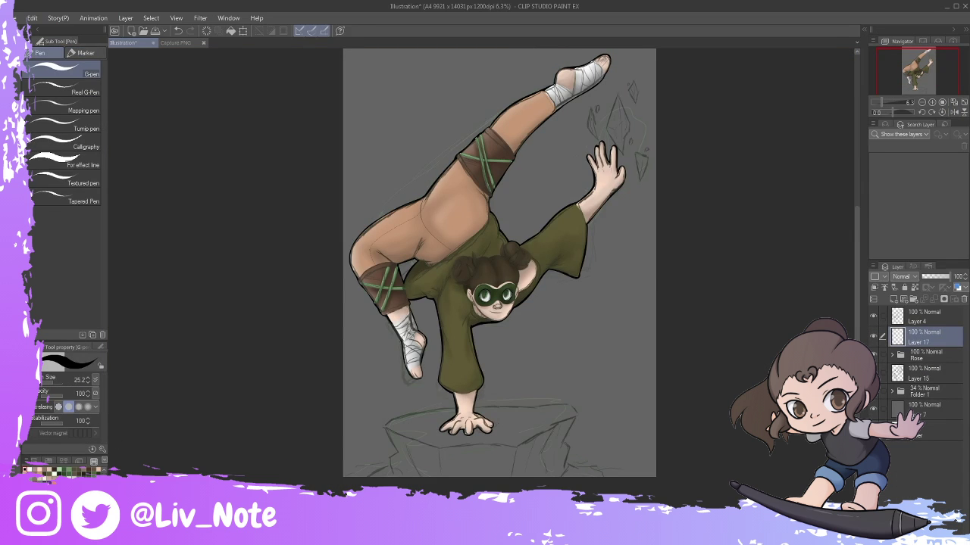
scroll(730, 281, "up", 4)
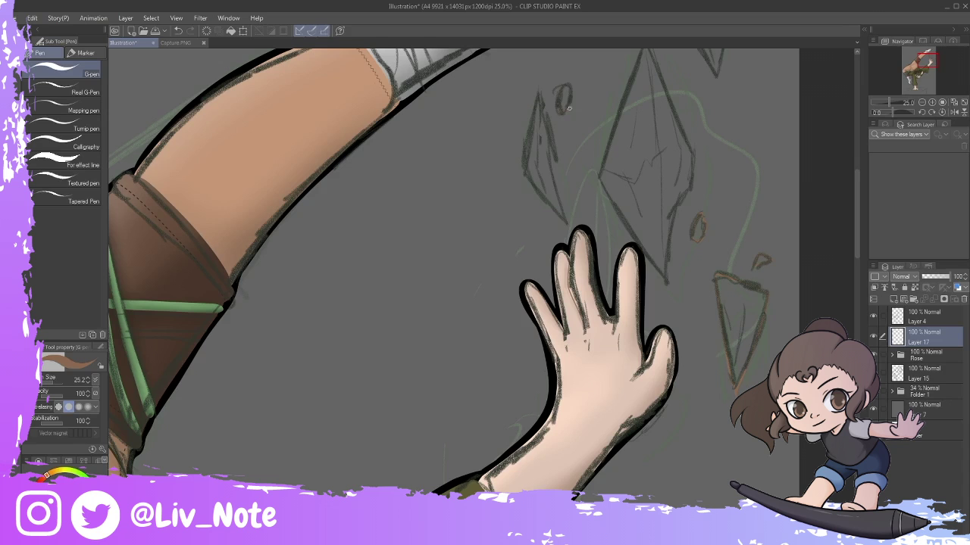
scroll(638, 328, "up", 3)
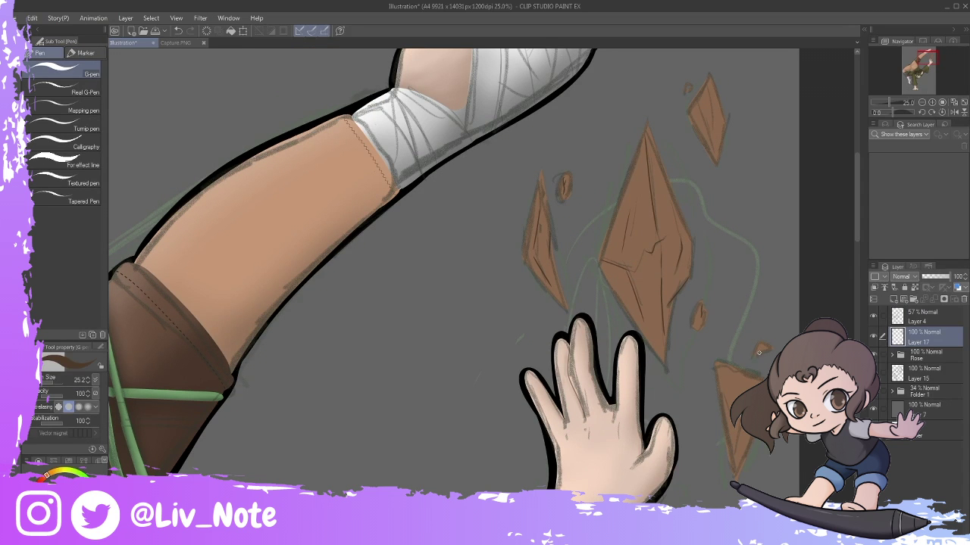
Select the rock shards' area and airbrush soft dark shading onto their edges on a new layer at size 158.8.
key("b")
right_click(926, 338)
left_click(887, 217)
key("ctrl+shift+n")
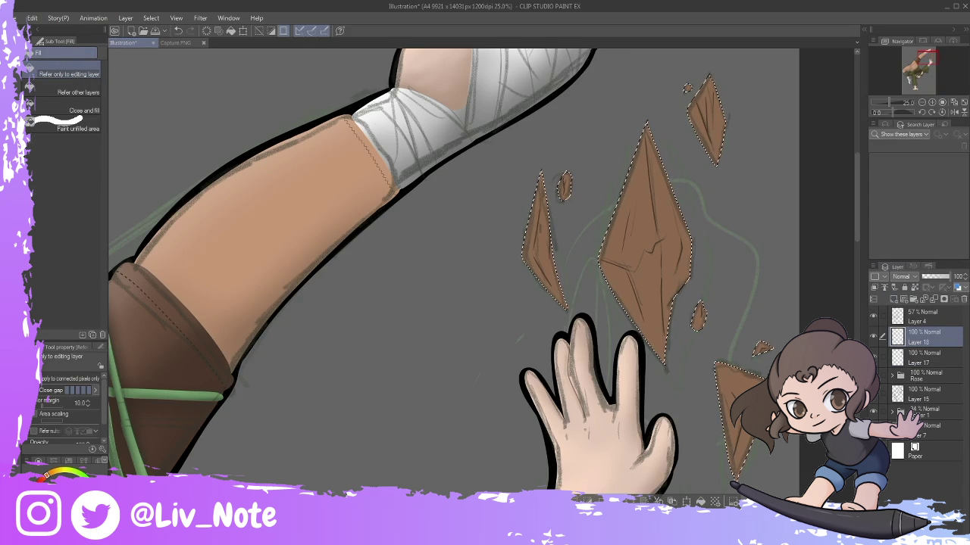
left_click(68, 92)
left_click_drag(530, 190, 682, 348)
left_click_drag(682, 228, 652, 356)
left_click_drag(712, 83, 538, 227)
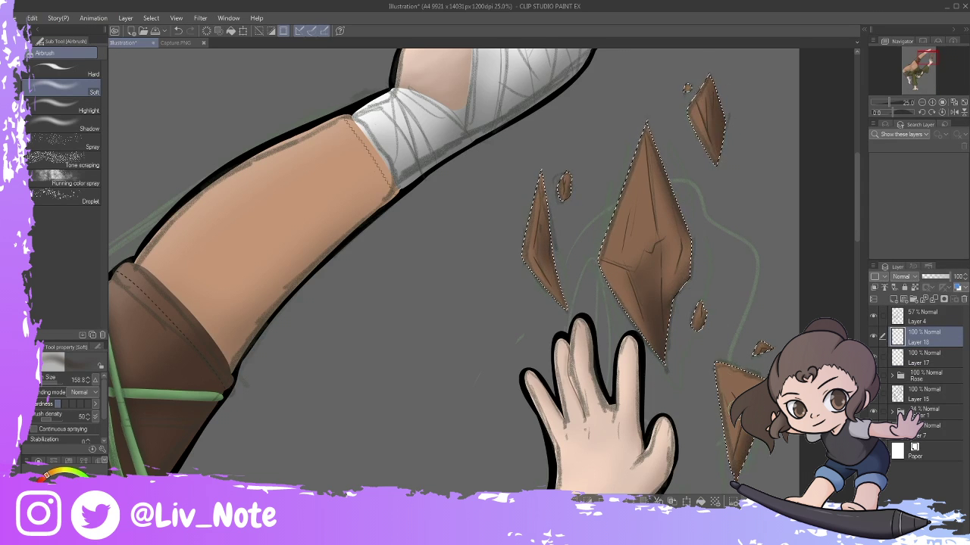
left_click_drag(750, 402, 735, 477)
key("ctrl+d")
key("ctrl+0")
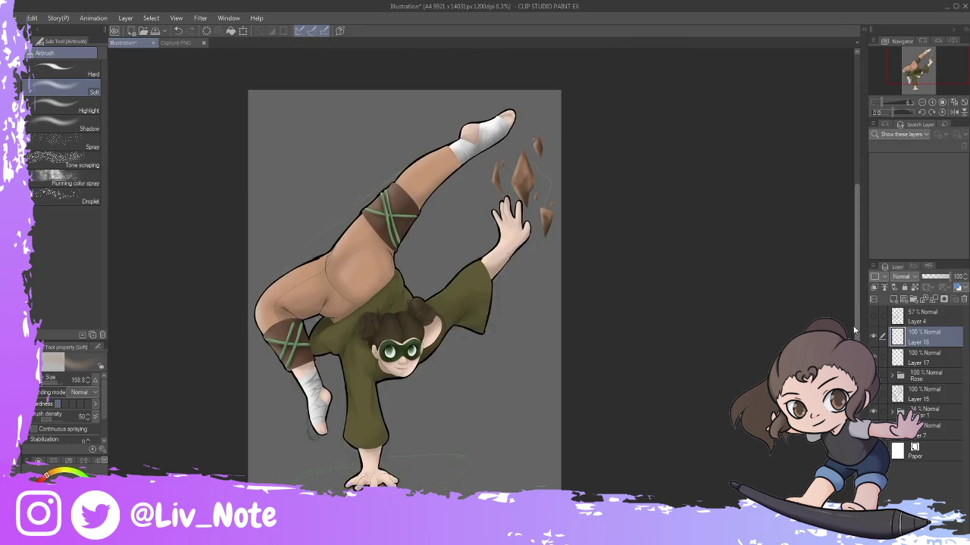
Outline the rock platform's top with a polyline selection, fill it brown on Layer 17 and move that layer below Layer 15.
scroll(404, 303, "down", 2)
left_click(925, 358)
key("m")
left_click(402, 390)
left_click(288, 407)
left_click(424, 428)
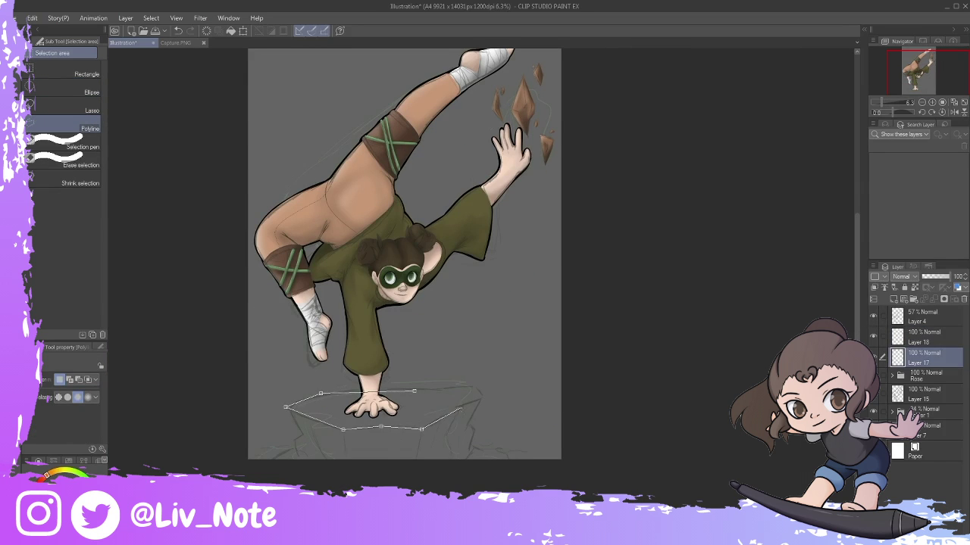
left_click(479, 388)
left_click(402, 390)
key("g")
left_click(379, 409)
left_click_drag(925, 357, 926, 398)
key("ctrl+d")
Outline the rock platform's jagged front side with a polyline selection down to the canvas edge and fill it brown.
key("m")
left_click(287, 407)
left_click(301, 433)
left_click(273, 458)
left_click(287, 406)
key("alt+BackSpace")
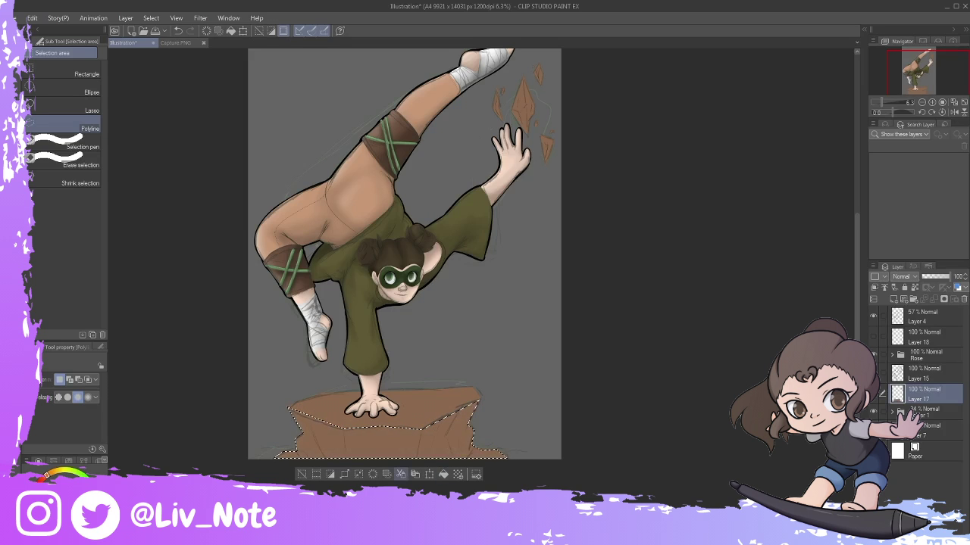
Copy the platform's front side onto its own layer beneath Layer 17.
key("ctrl+c")
key("ctrl+v")
key("k")
key("ctrl+t")
key("Return")
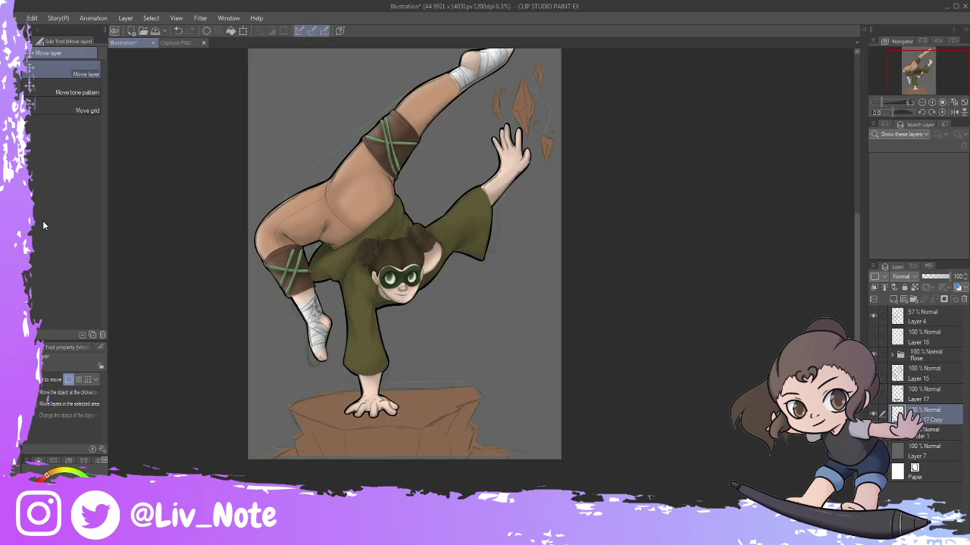
key("m")
key("alt+]")
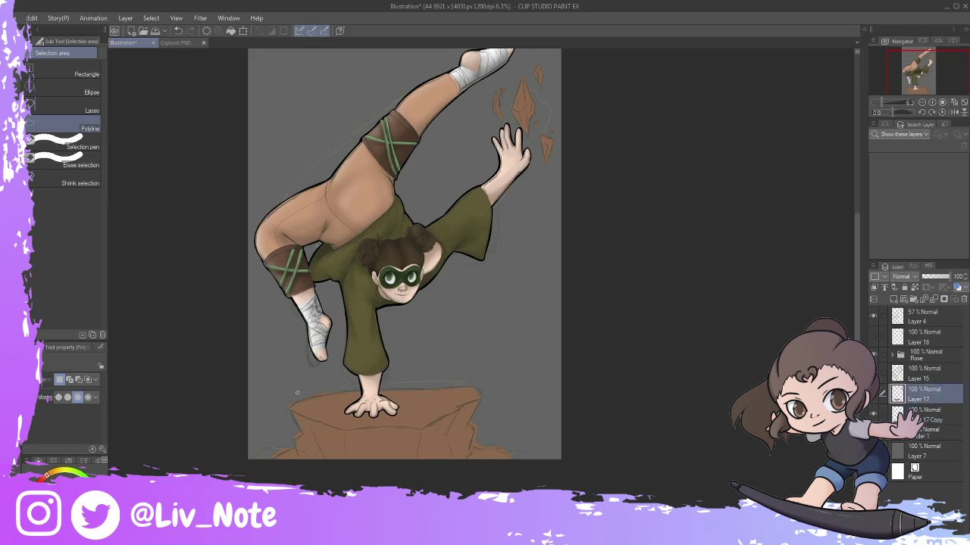
Reselect the platform's front side and paint darker brown rock patches on Layer 17 Copy with the Hard airbrush at size 251.7.
key("e")
left_click(916, 338)
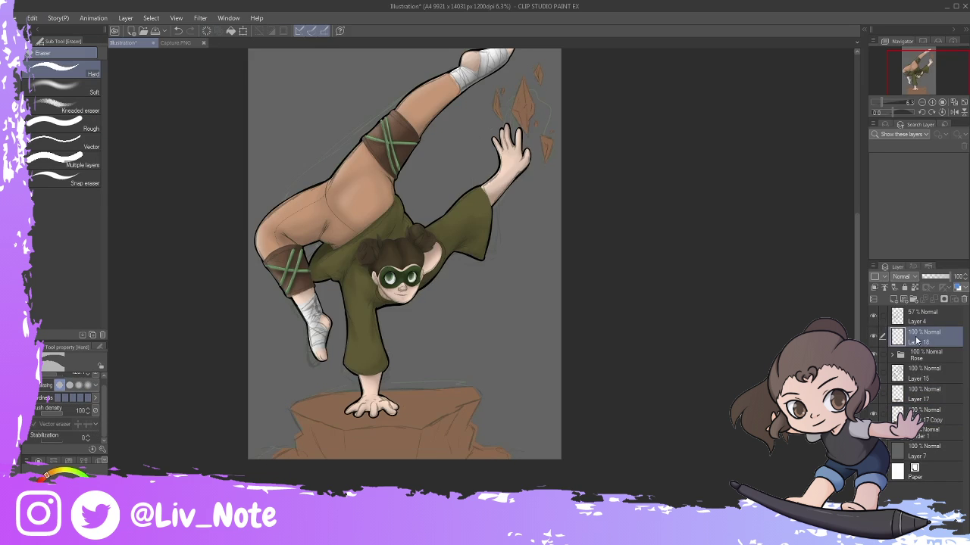
key("alt+[")
key("alt+[")
key("alt+[")
key("alt+[")
key("ctrl+shift+d")
key("b")
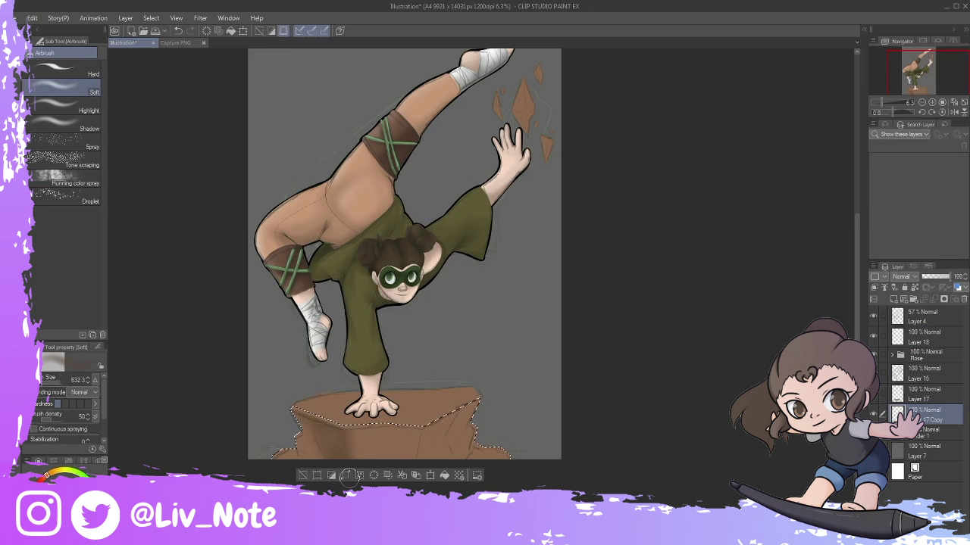
key("comma")
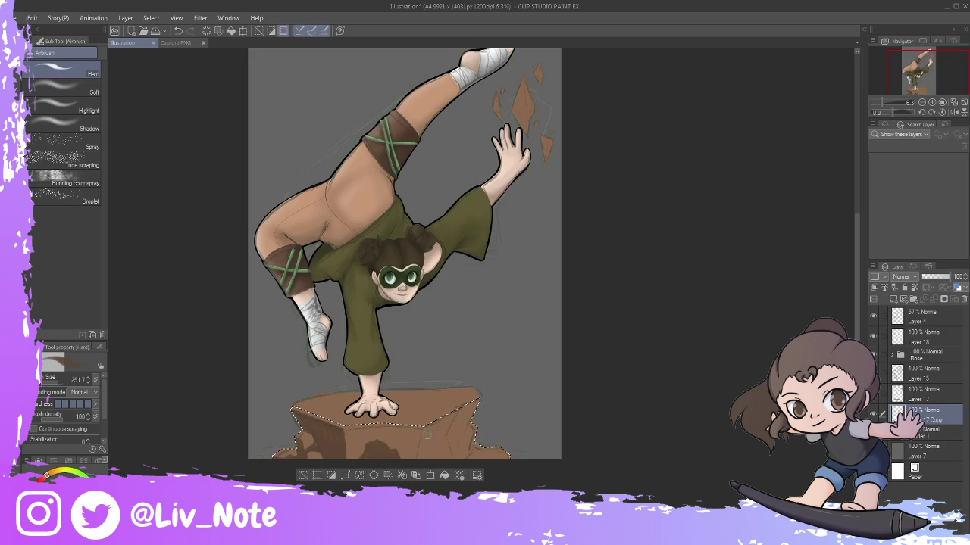
mouse_move(480, 425)
left_mouse_down()
mouse_move(473, 438)
mouse_move(513, 455)
left_mouse_up()
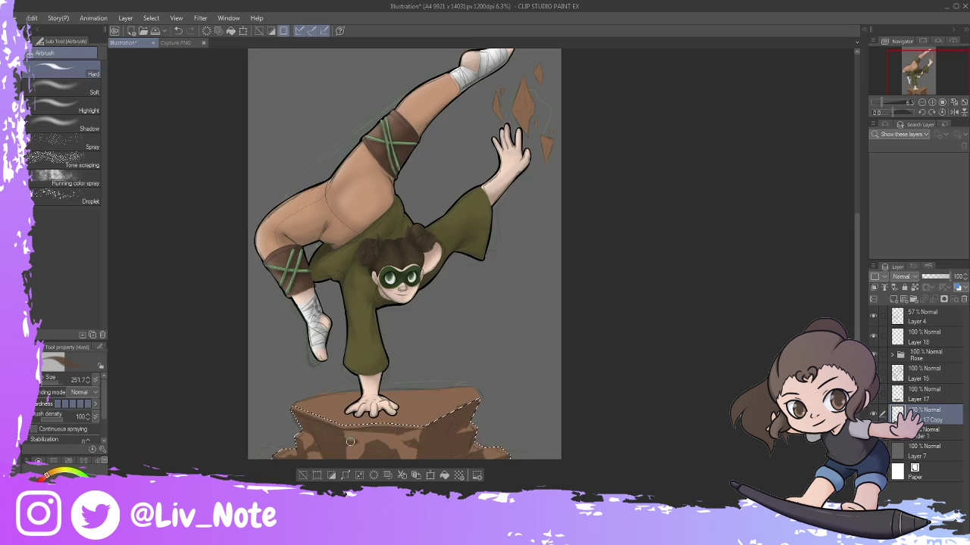
Duplicate the rock side layer, paint dark brown cracks with the Hard airbrush, blend them at size 199.9 and deselect.
key("ctrl+c")
key("ctrl+v")
key("i")
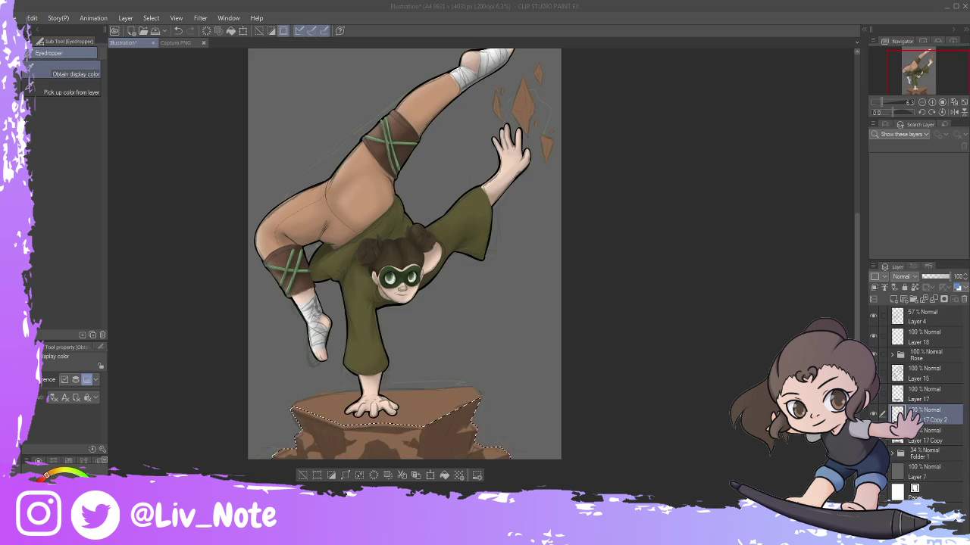
key("b")
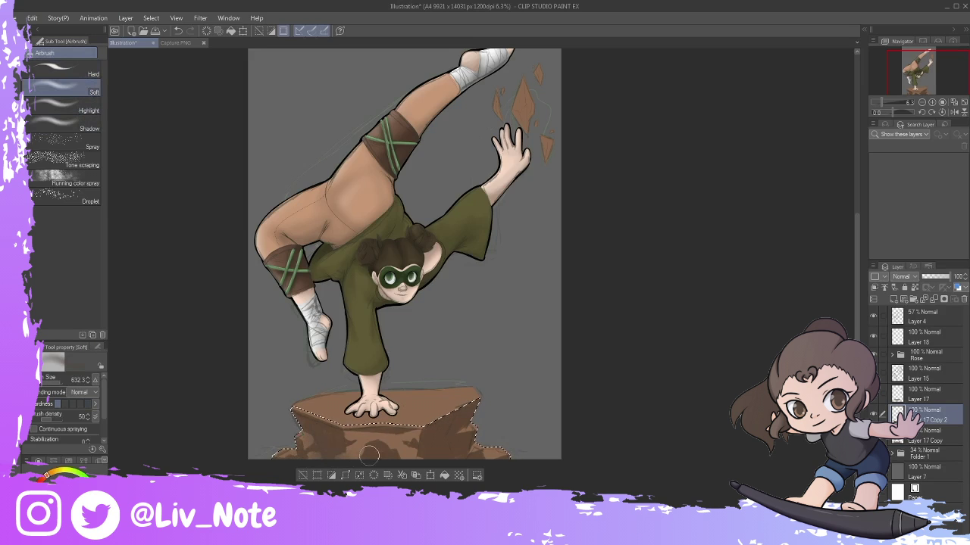
key("comma")
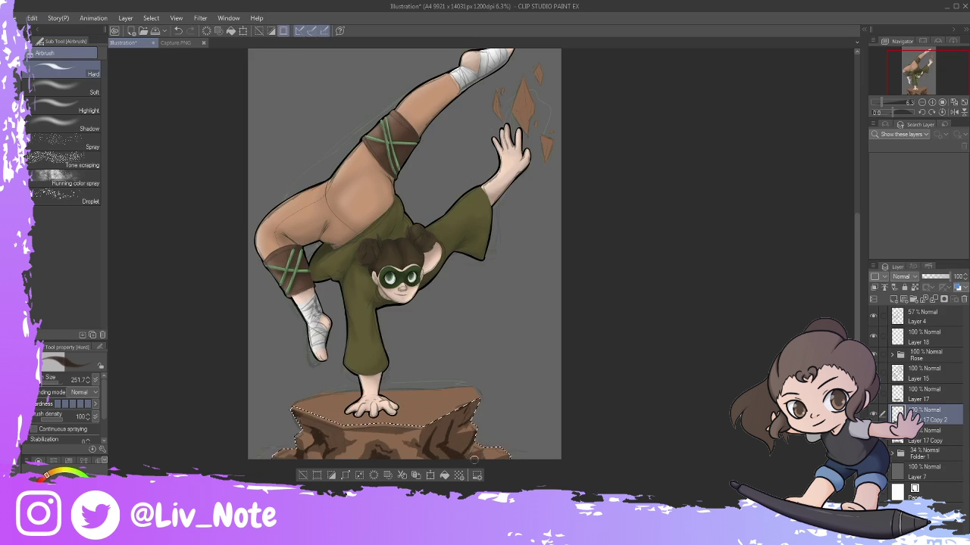
key("j")
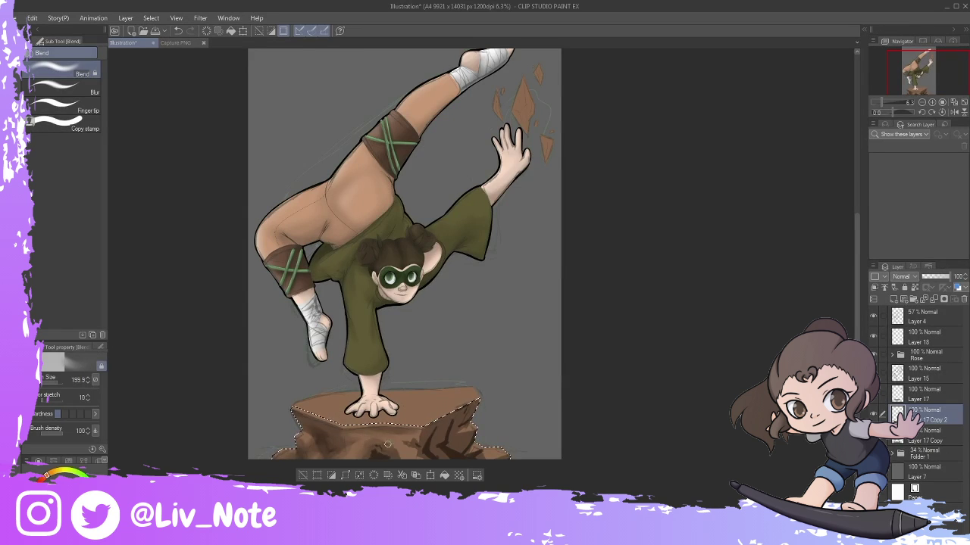
key("ctrl+d")
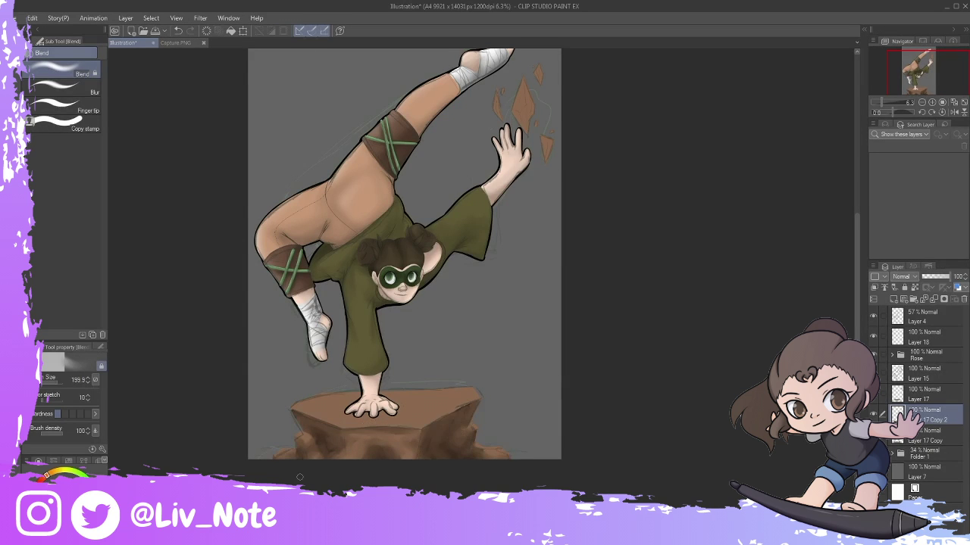
Lasso the platform's top on Layer 17 and copy it onto two new layers placed between Layer 17 and the rock side layers.
left_click(928, 394)
key("m")
left_click_drag(499, 370, 481, 370)
key("ctrl+c")
key("ctrl+v")
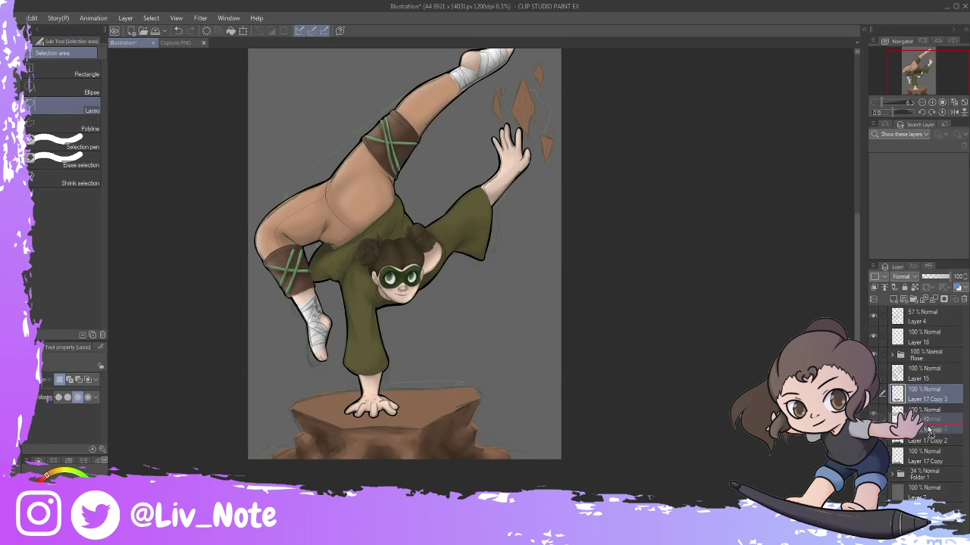
key("ctrl+v")
Paint a dark contact shadow around the supporting hand on Layer 17 Copy 4 with the Soft airbrush at size 100.2.
key("b")
left_click(65, 70)
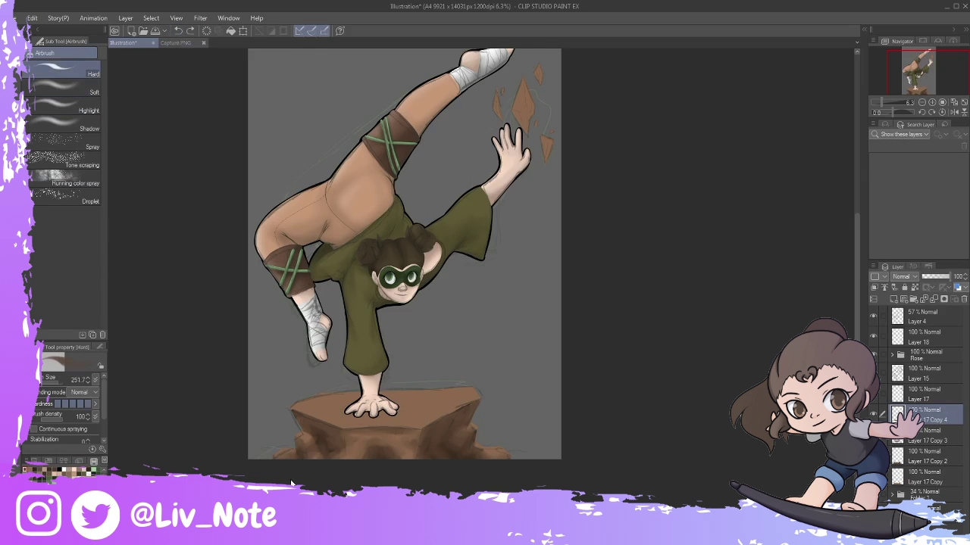
scroll(481, 406, "up", 2)
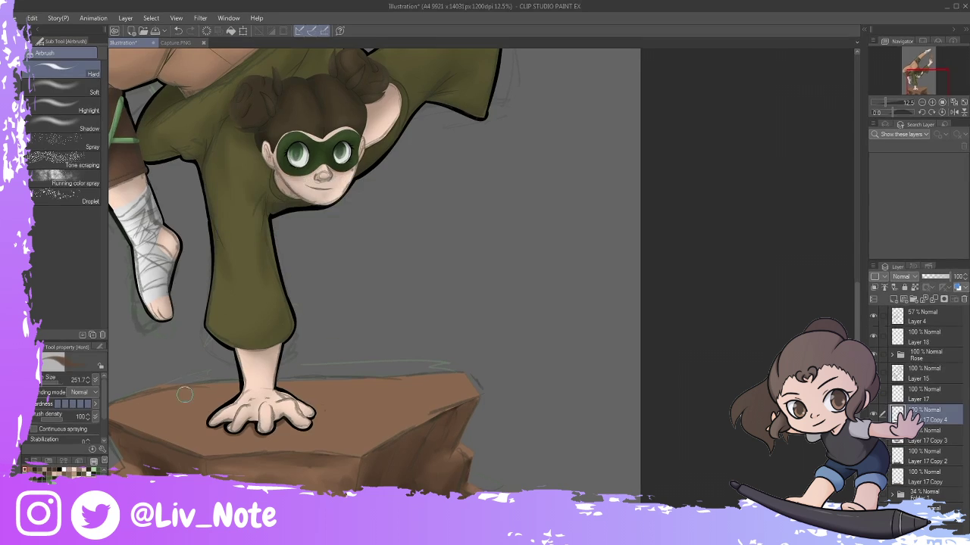
left_click(64, 87)
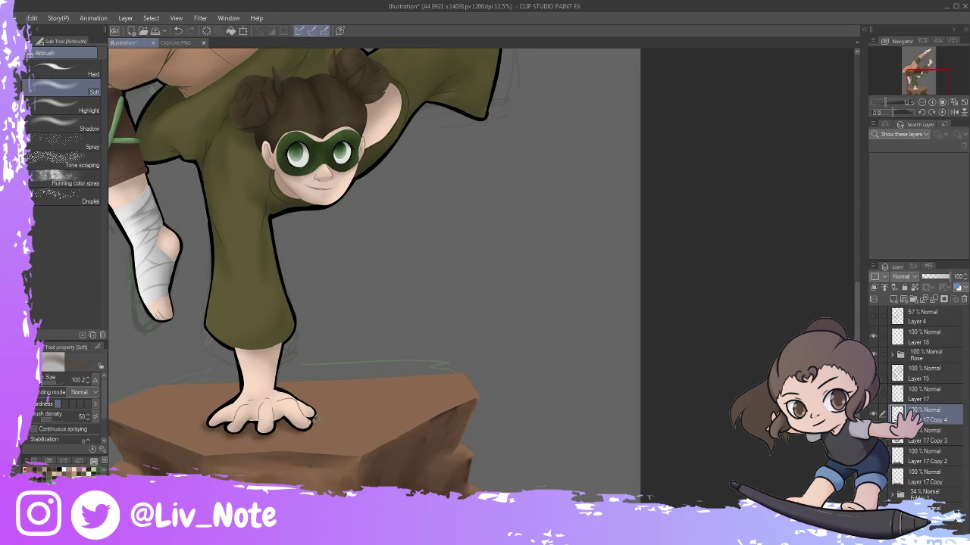
Draw brown pebble outlines and darken the back edge of the platform's top with the Hard airbrush at size 251.7.
key("period")
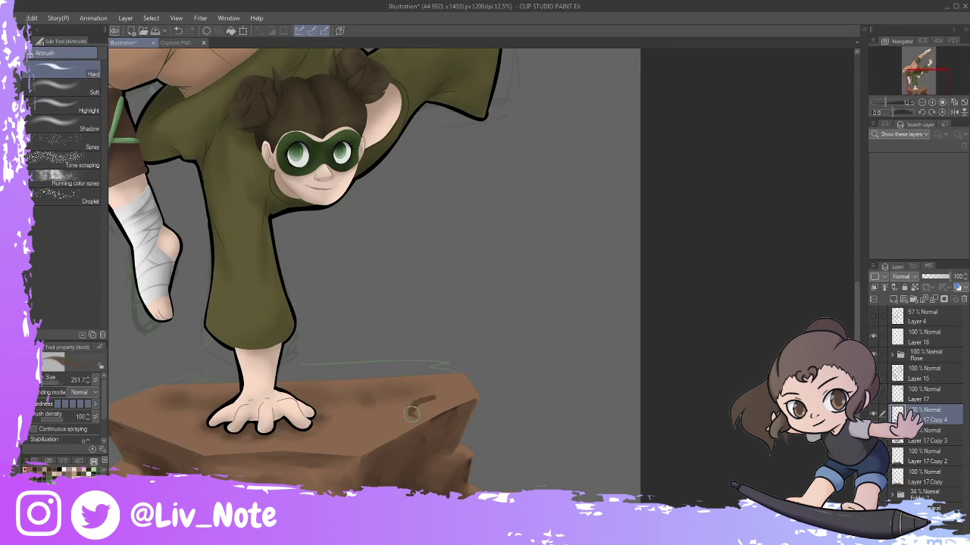
left_click_drag(174, 401, 188, 418)
left_click_drag(204, 438, 232, 445)
left_click_drag(334, 382, 371, 375)
left_click_drag(162, 388, 228, 383)
left_click_drag(428, 378, 467, 384)
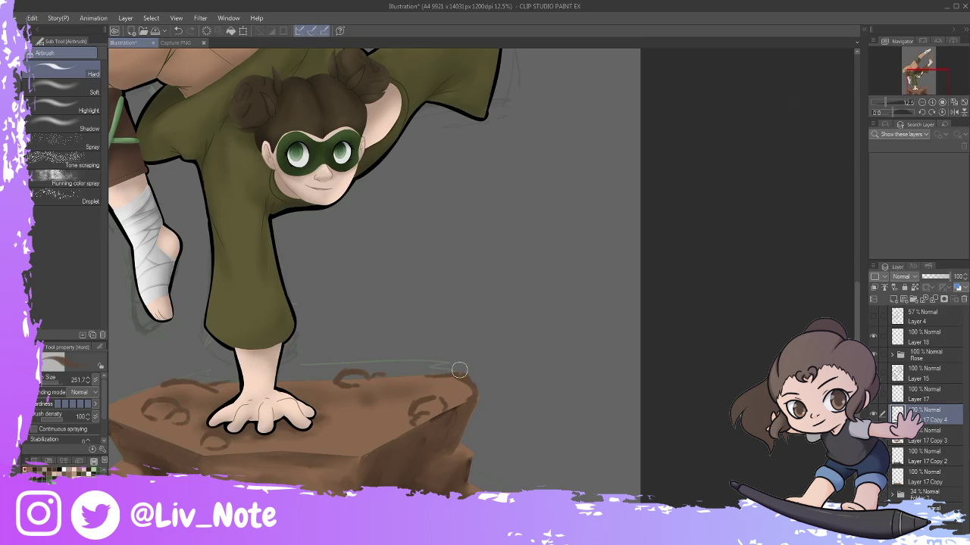
left_click_drag(342, 385, 347, 371)
left_click_drag(163, 388, 228, 383)
left_click_drag(428, 377, 474, 402)
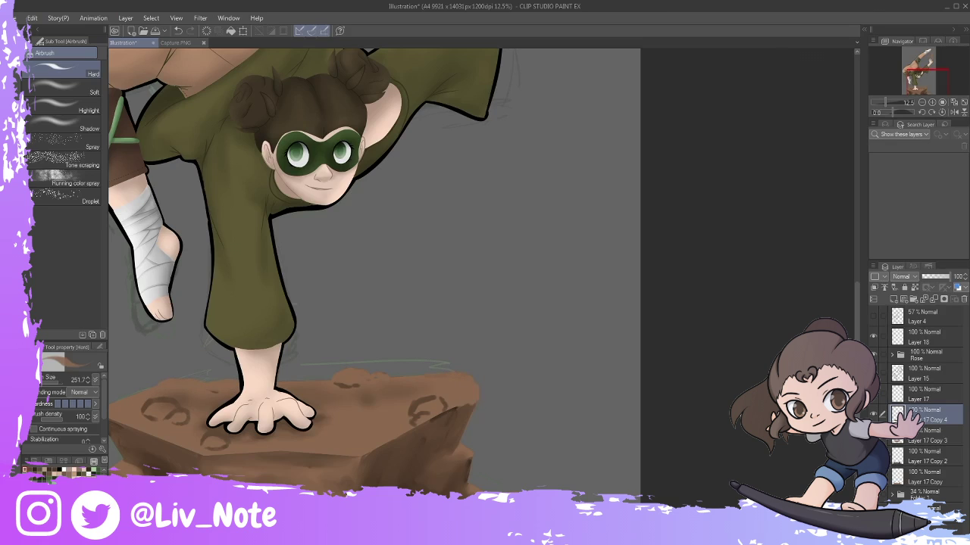
Shade the pebbles on the platform's top in dark brown, add one near the front edge, and smooth them with the Blend tool.
scroll(140, 407, "left", 2)
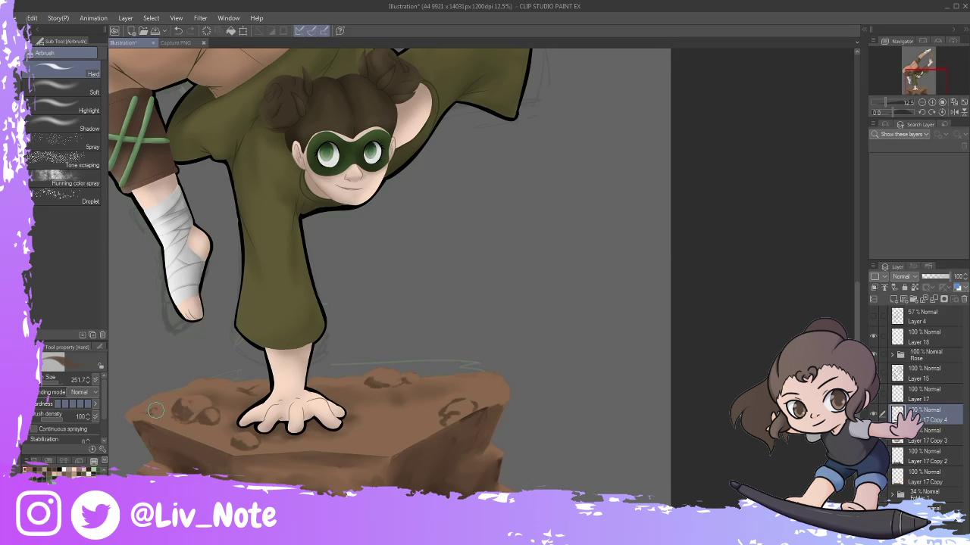
left_click_drag(459, 401, 463, 415)
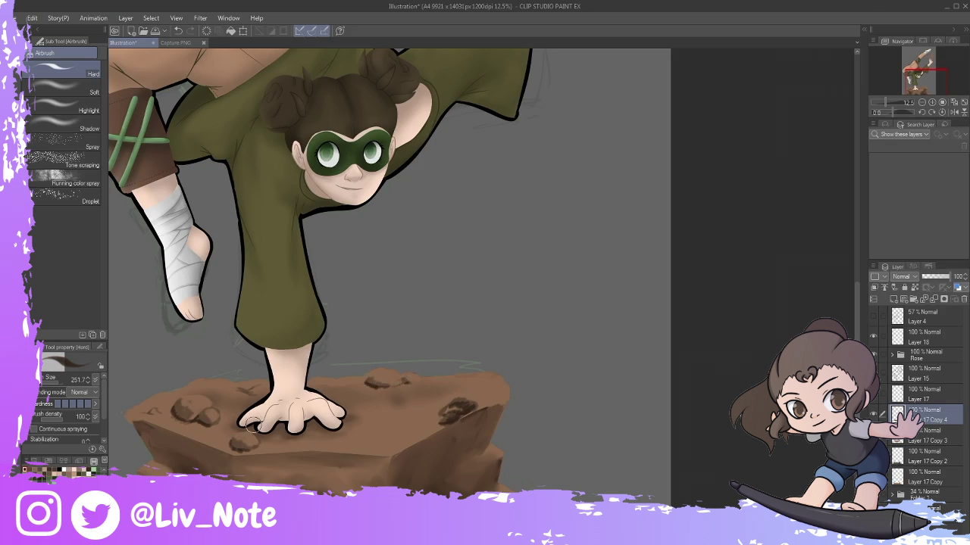
key("j")
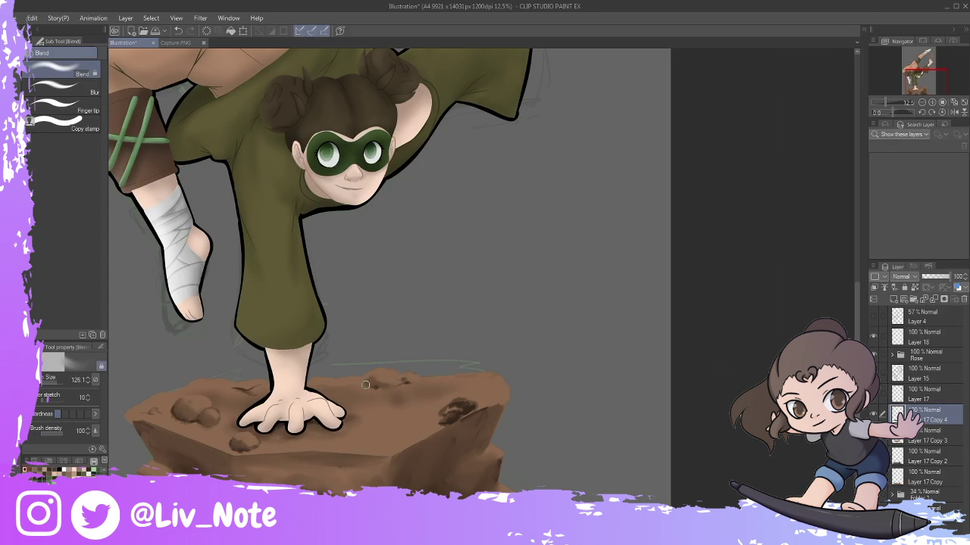
key("b")
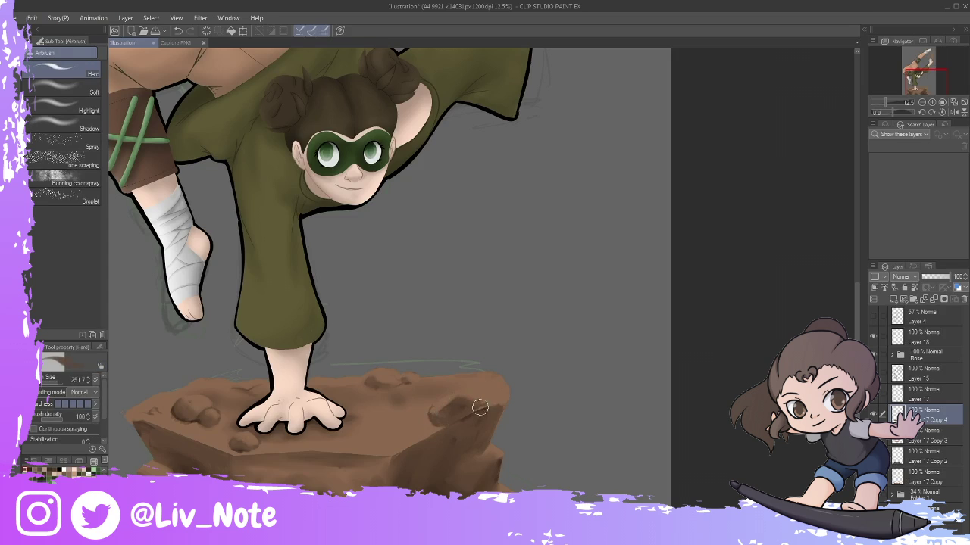
key("j")
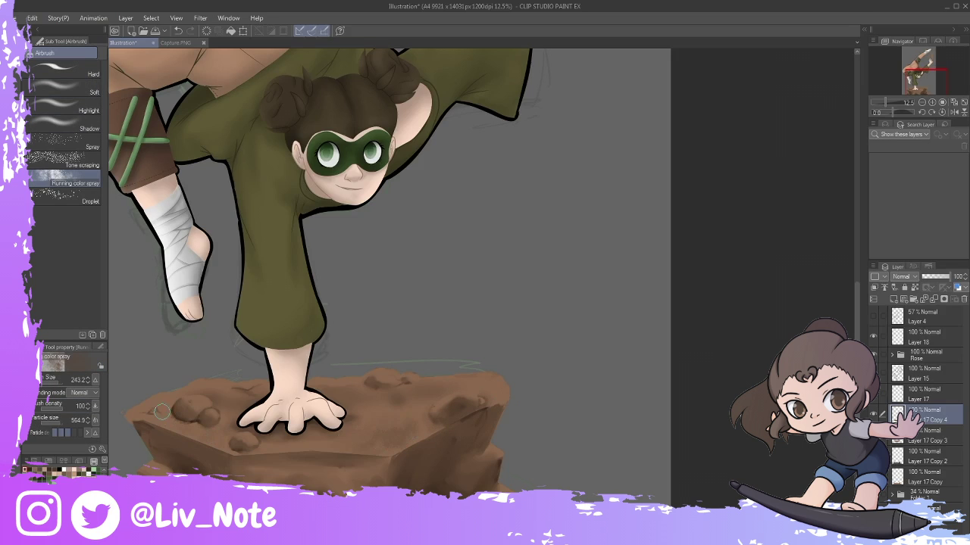
key("b")
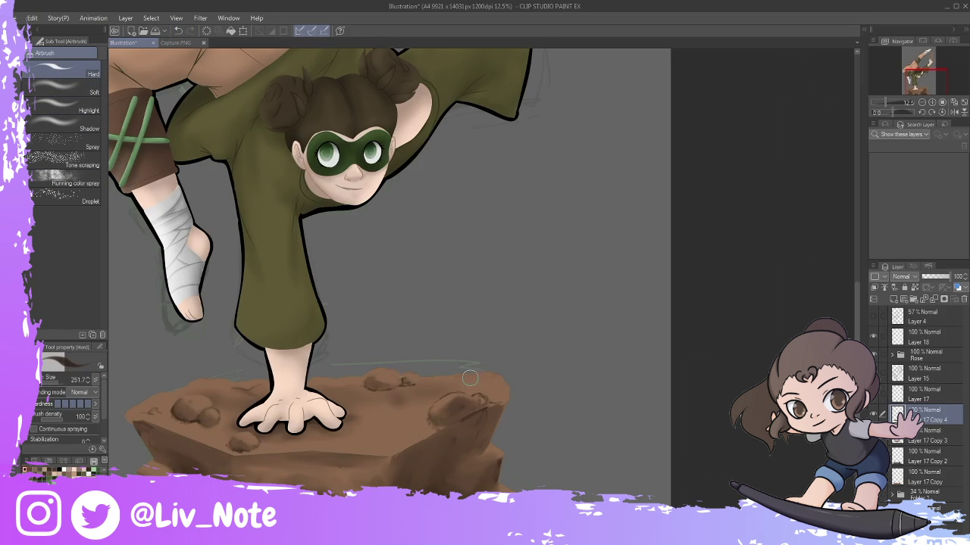
key("j")
key("b")
key("j")
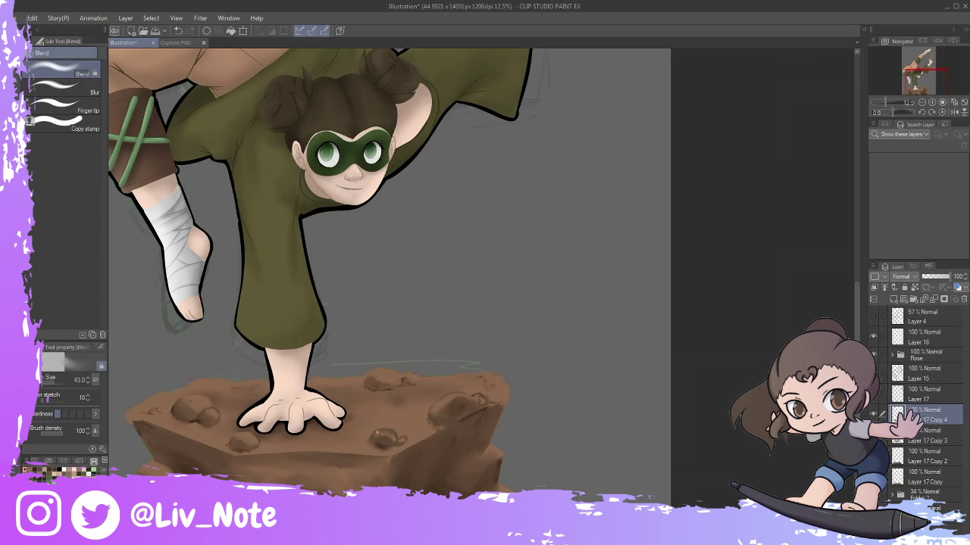
Copy the floating rock shards onto a layer above Layer 17 and select their shapes.
key("b")
key("ctrl+0")
right_click(924, 414)
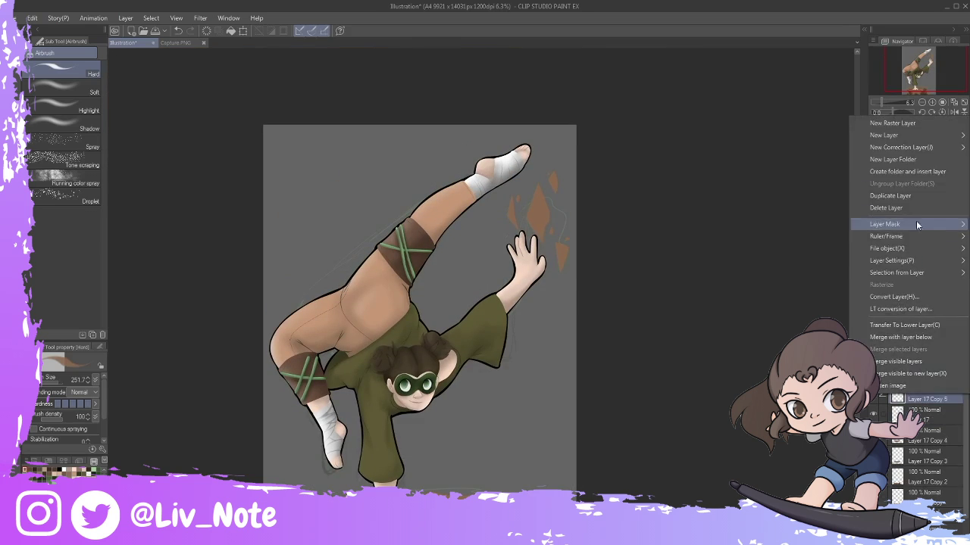
left_click(916, 221)
key("ctrl+plus")
key("ctrl+plus")
key("ctrl+plus")
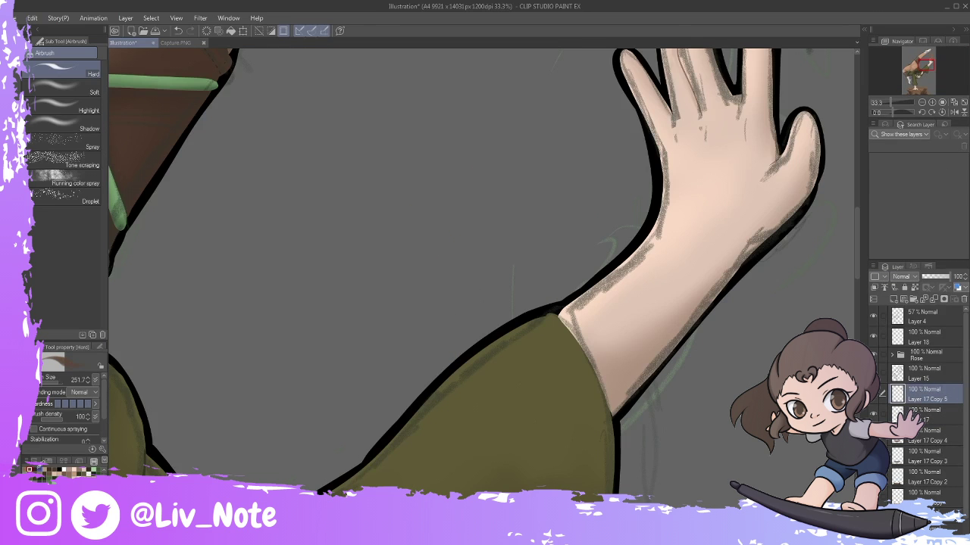
key("ctrl+minus")
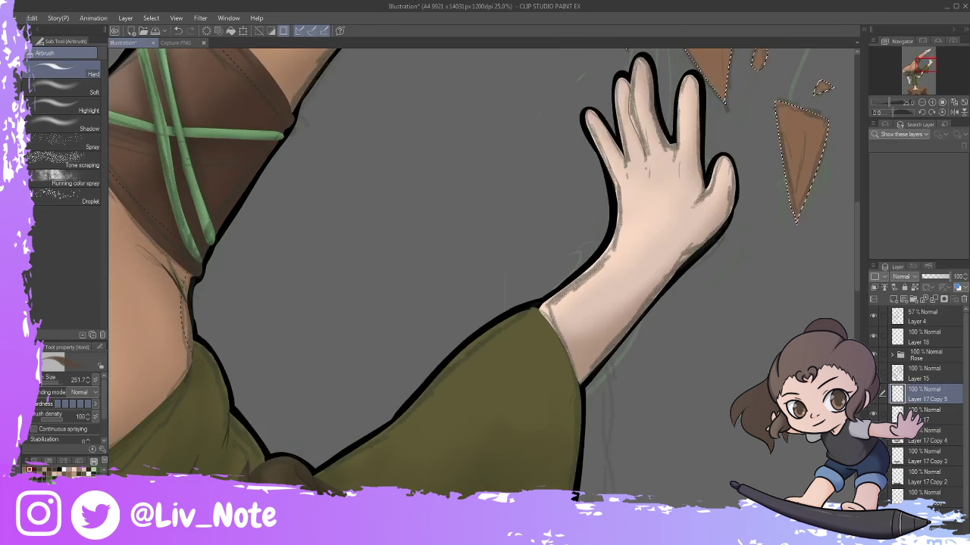
Paint dark brown shadow facets on the selected floating shards with the Hard airbrush at size 251.7.
left_click_drag(639, 129, 478, 394)
left_click_drag(420, 197, 436, 299)
left_click_drag(530, 129, 557, 318)
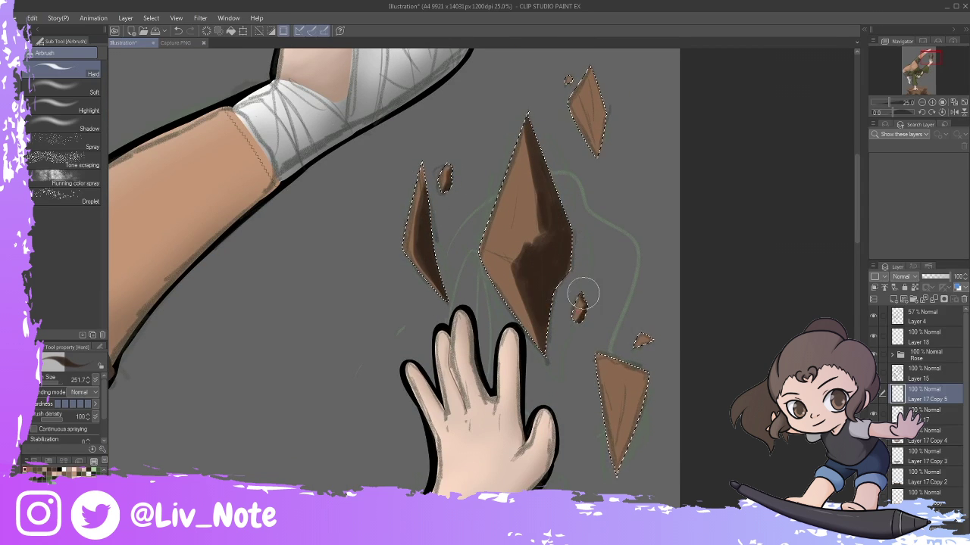
left_click_drag(587, 83, 591, 144)
left_click_drag(621, 379, 617, 455)
left_click_drag(424, 265, 419, 191)
left_click_drag(523, 129, 541, 220)
left_click_drag(587, 83, 595, 144)
Soften the dark facets on the floating shards with the Blend tool at size 158.8.
key("j")
mouse_move(534, 151)
left_mouse_down()
mouse_move(553, 226)
mouse_move(541, 318)
left_mouse_up()
left_click_drag(617, 371, 622, 455)
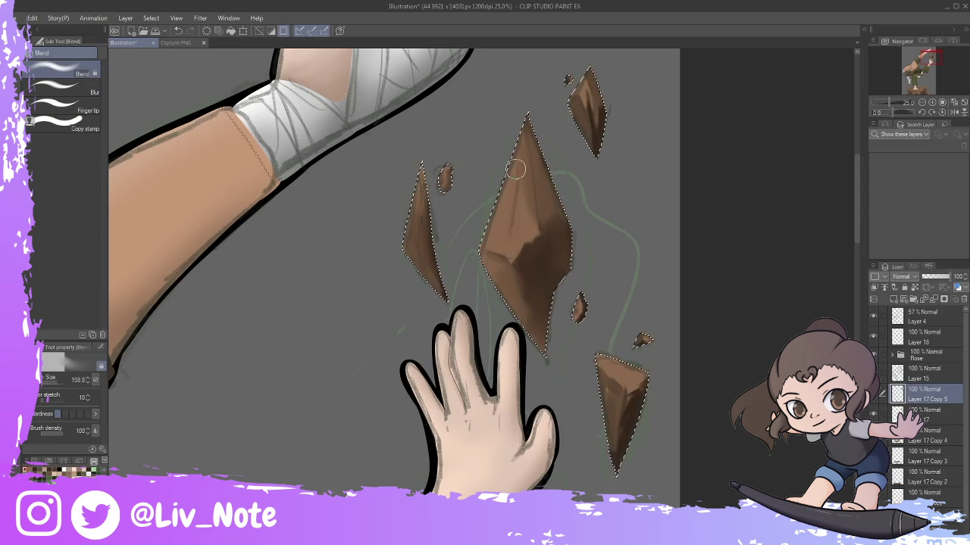
left_click_drag(587, 83, 591, 144)
left_click_drag(516, 190, 579, 311)
left_click_drag(617, 364, 432, 174)
left_click_drag(546, 189, 531, 257)
left_click_drag(584, 76, 590, 106)
Refine the shards' ridges with the Hard airbrush, blend them at size 43.0 and clear the selection.
key("b")
left_click_drag(529, 235, 515, 250)
left_click_drag(421, 227, 443, 178)
left_click_drag(617, 371, 637, 326)
key("j")
left_click_drag(522, 152, 530, 257)
left_click_drag(617, 454, 607, 372)
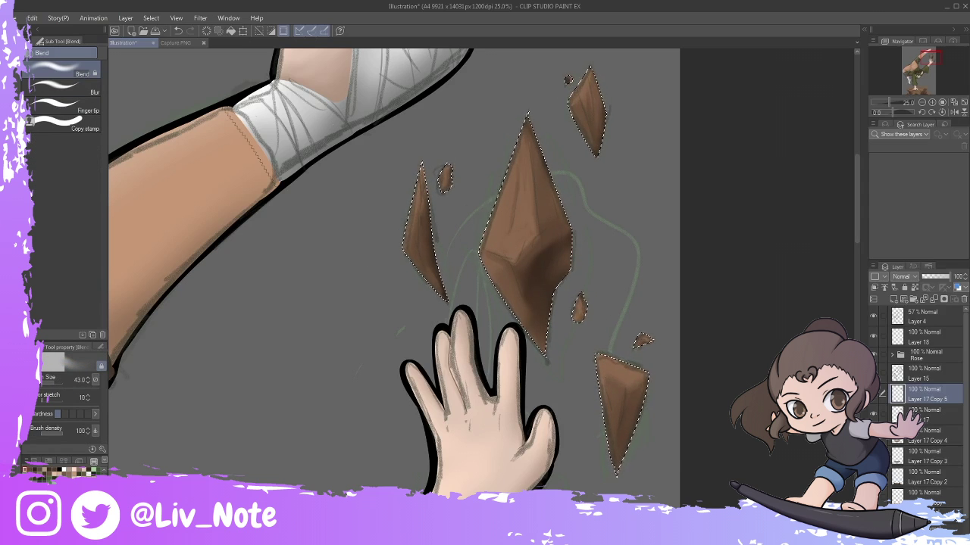
key("ctrl+d")
Ink a thick black outline around the rock platform with the G-pen at size 158.8.
key("ctrl+0")
scroll(285, 359, "up", 5)
key("p")
mouse_move(285, 359)
left_mouse_down()
mouse_move(296, 443)
mouse_move(282, 444)
mouse_move(289, 380)
mouse_move(446, 324)
mouse_move(663, 319)
mouse_move(664, 431)
mouse_move(725, 452)
left_mouse_up()
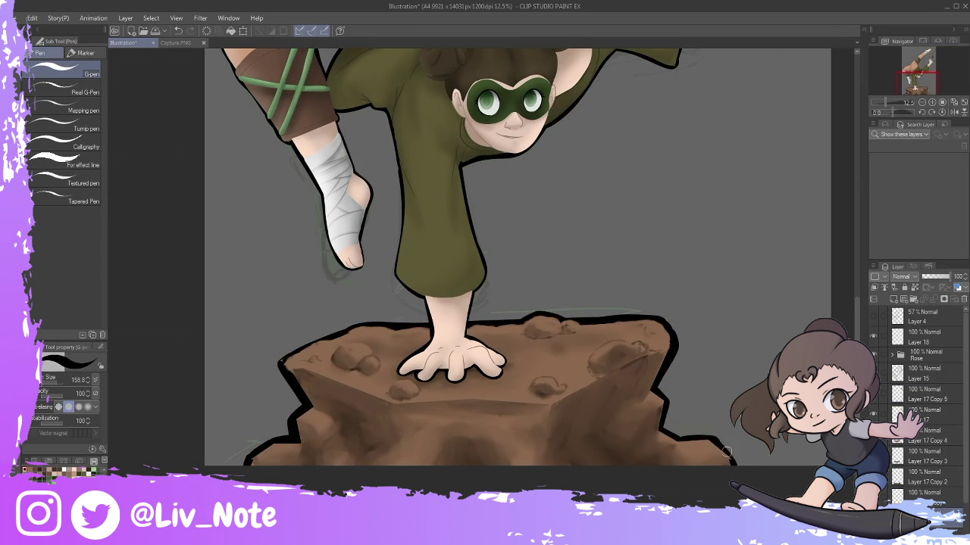
Ink black outlines around the floating rock shards with the G-pen.
scroll(726, 452, "up", 5)
mouse_move(792, 164)
left_mouse_down()
mouse_move(809, 223)
mouse_move(780, 144)
left_mouse_up()
left_click_drag(774, 94, 794, 140)
left_click_drag(753, 118, 766, 212)
mouse_move(705, 141)
left_mouse_down()
mouse_move(693, 199)
mouse_move(716, 212)
left_mouse_up()
key("ctrl+0")
Expand the Rose folder and ink thin black lines along the inner clothing edges on Layer 18 with the G-pen at size 39.9.
left_click(501, 434, "ctrl+shift")
key("b")
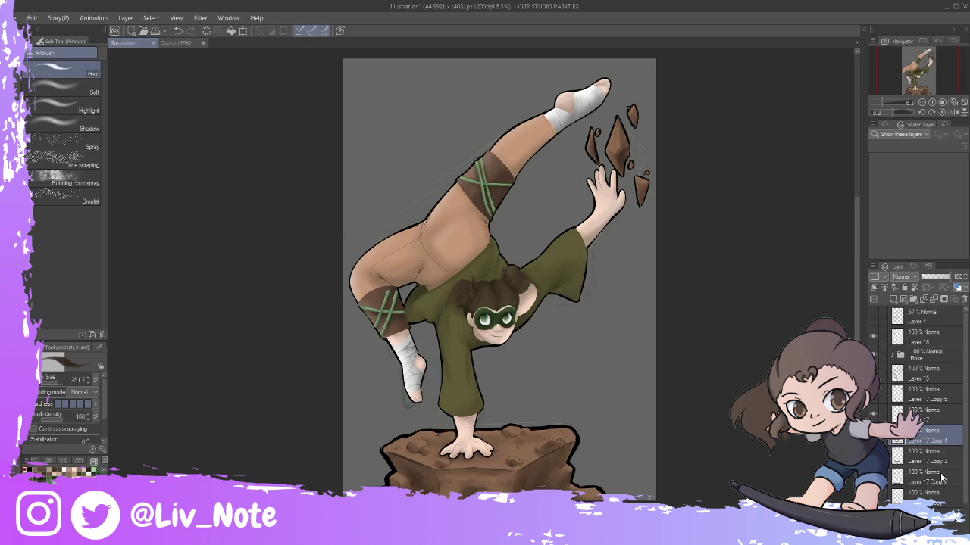
left_click(891, 354)
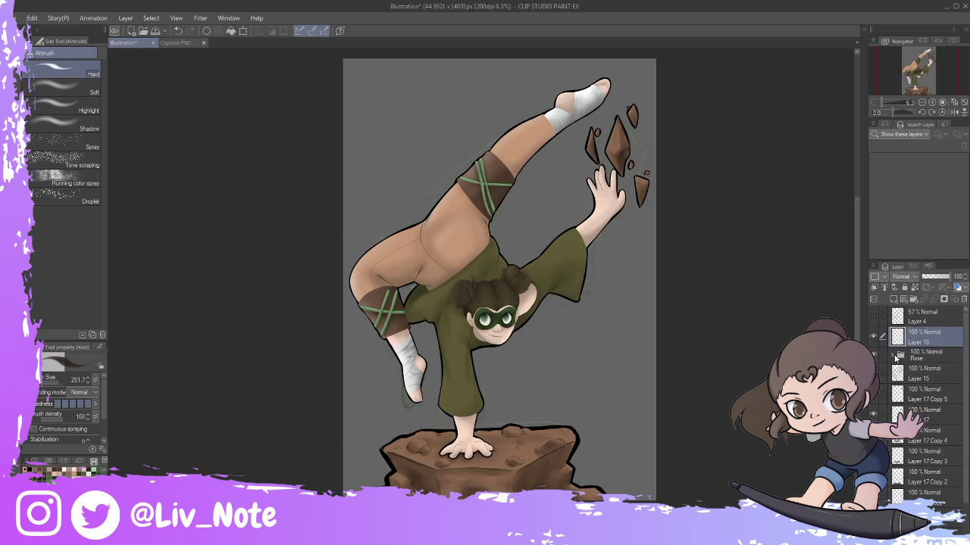
left_click(930, 409)
key("p")
key("ctrl+plus")
scroll(710, 109, "down", 5)
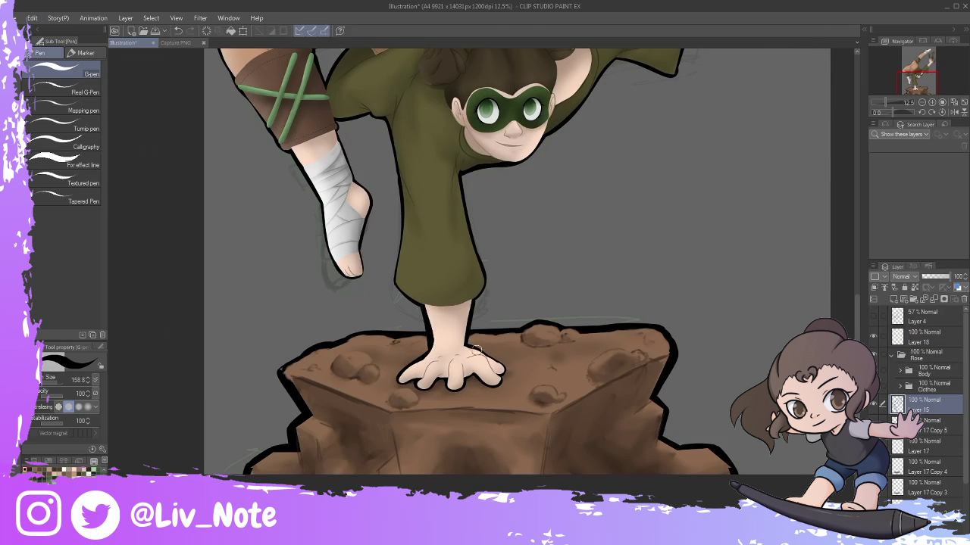
left_click(419, 326, "ctrl+shift")
left_click(175, 32)
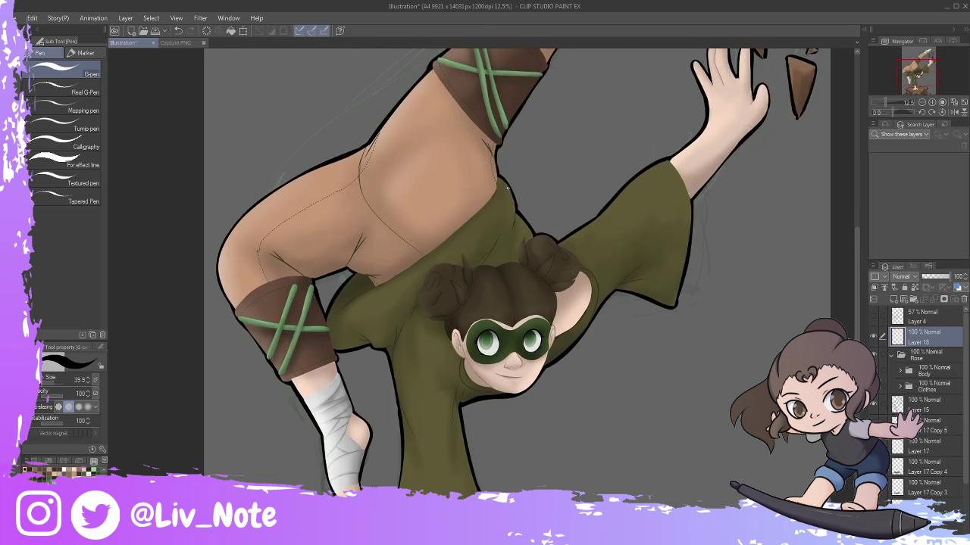
left_click_drag(591, 273, 568, 328)
key("ctrl+0")
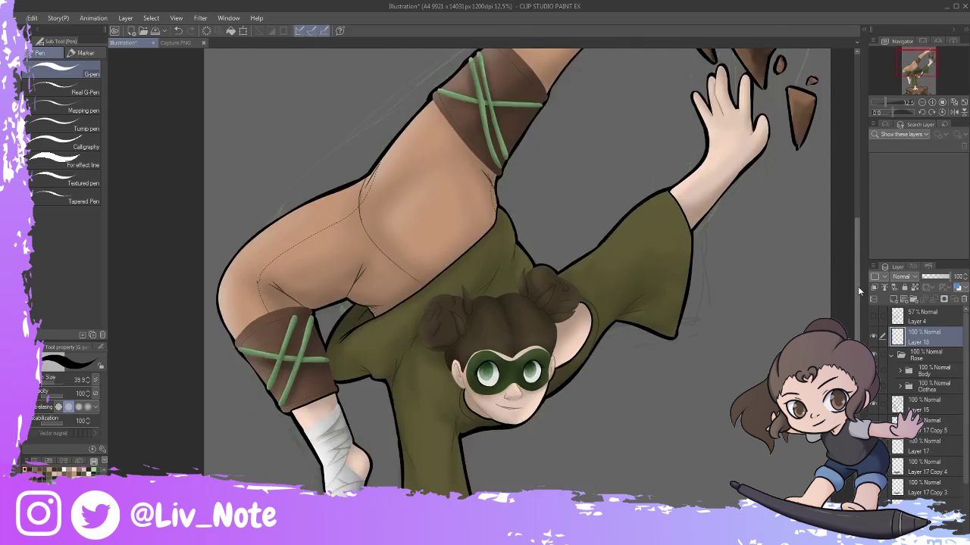
Select the tights' shape, shade them on Layer 12 with the Soft airbrush at size 398.9, and deselect.
right_click(951, 432)
key("alt")
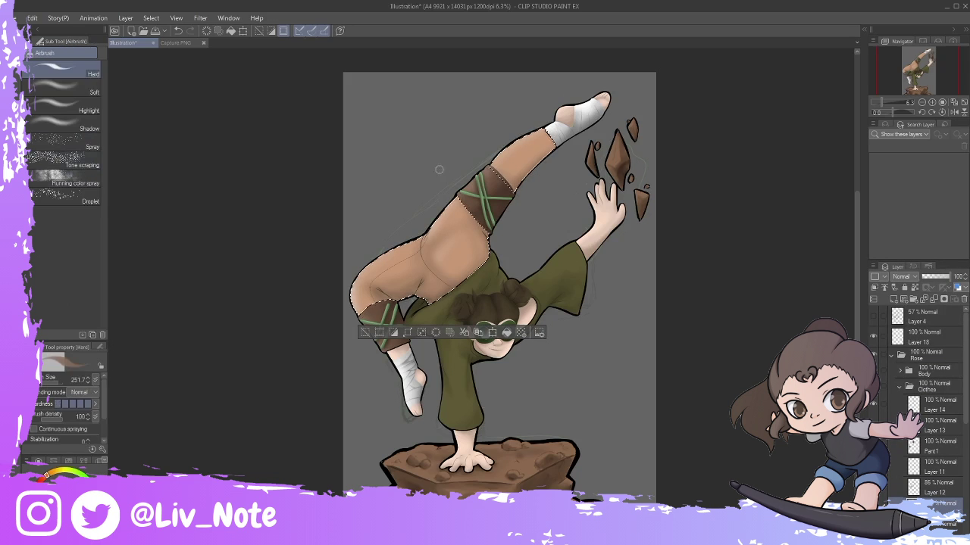
key("alt+bracketright")
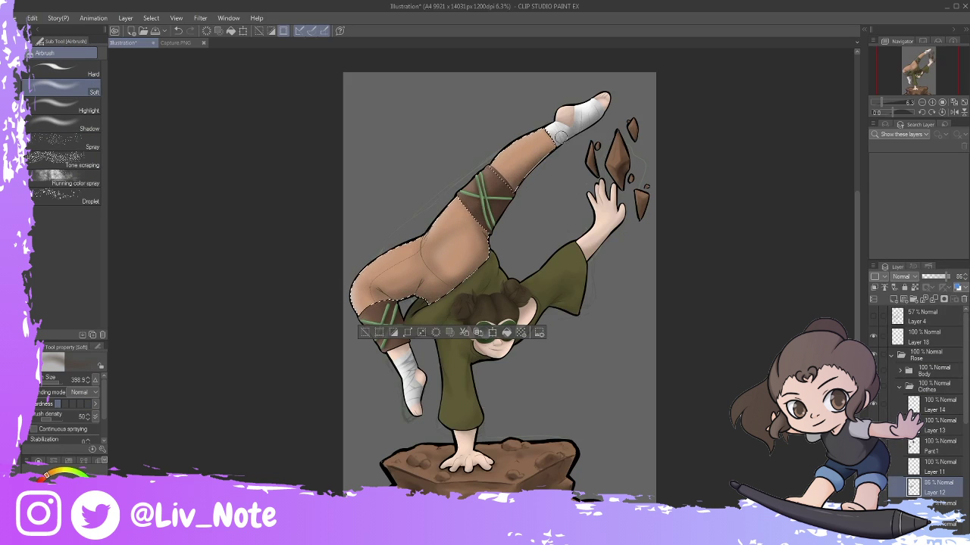
left_click(447, 242, "alt")
left_click_drag(428, 265, 449, 219)
key("ctrl+d")
Pick brown as the drawing colour and group the rock layers, Layer 15 through Layer 19, into a folder beneath the Rose folder.
key("p")
scroll(479, 324, "up", 4)
key("ctrl+0")
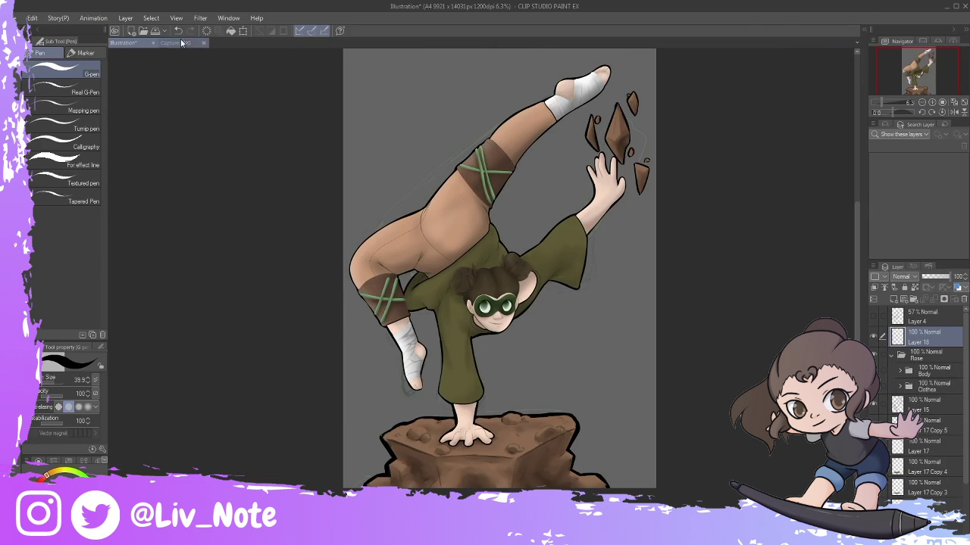
left_click(408, 385, "alt")
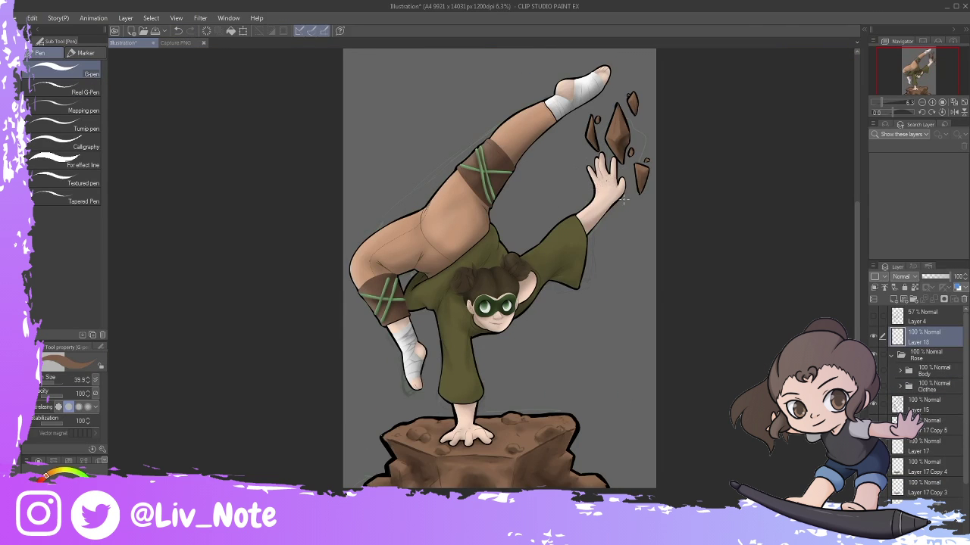
scroll(917, 455, "down", 3)
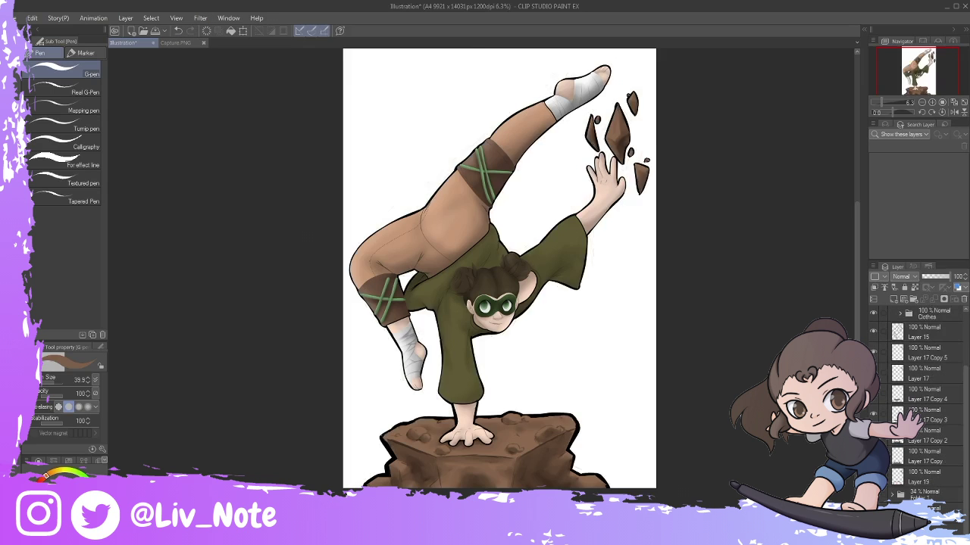
scroll(924, 409, "down", 3)
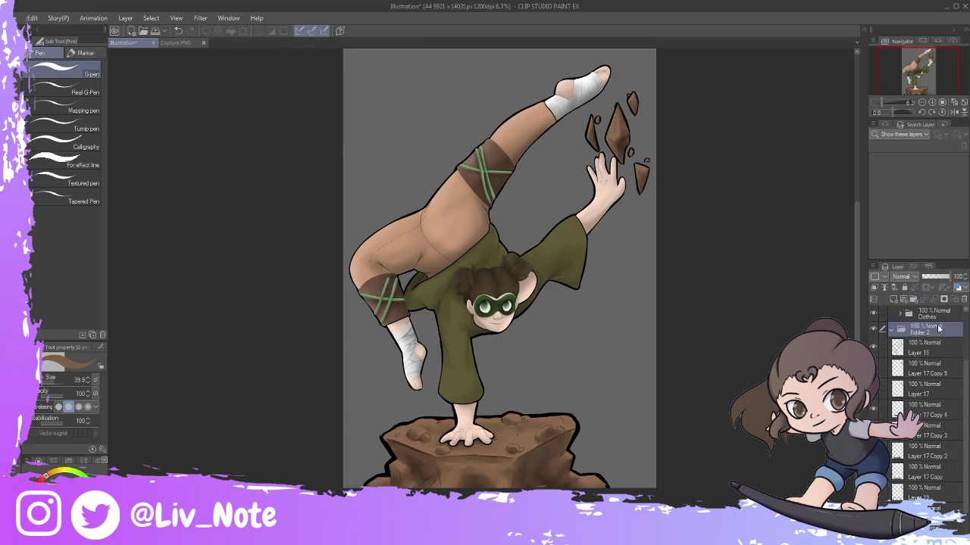
Set up the Rectangle figure tool on Layer 20 above Folder 1 and clear the perspective ruler guides from view.
key("u")
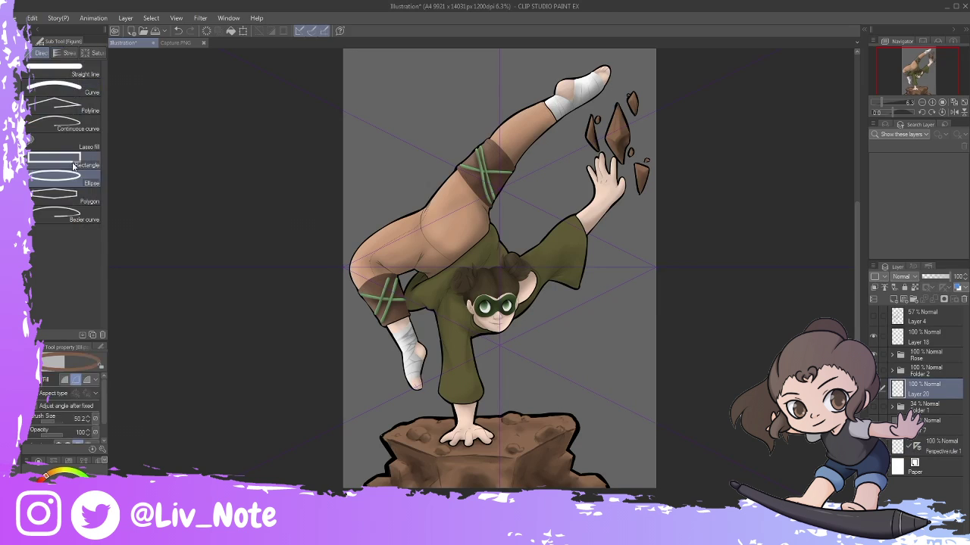
left_click(920, 447)
left_click(924, 388)
left_click(125, 18)
mouse_move(174, 143)
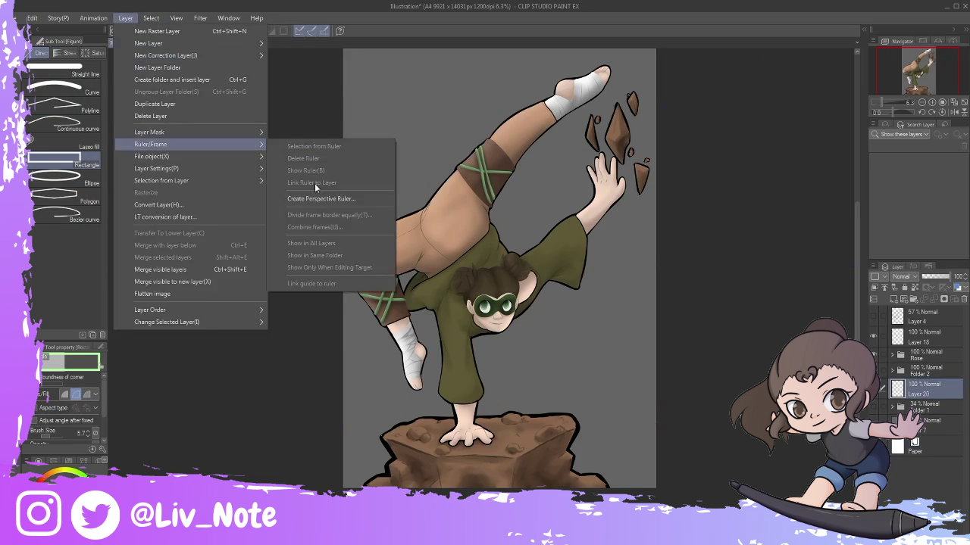
left_click(325, 199)
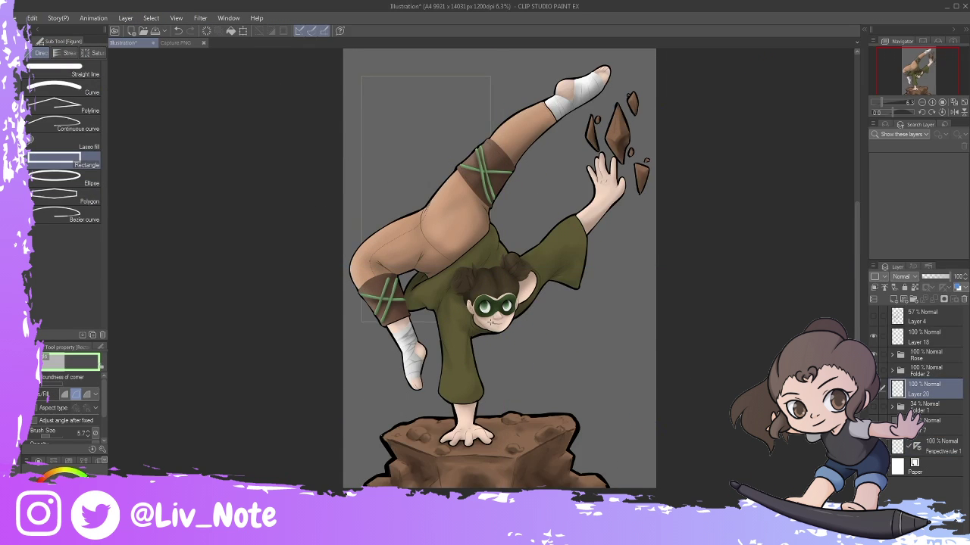
Enlarge and rotate the rectangle on Layer 20 into a wide diagonal band, then fill it light green at 30% layer opacity.
left_click(244, 30)
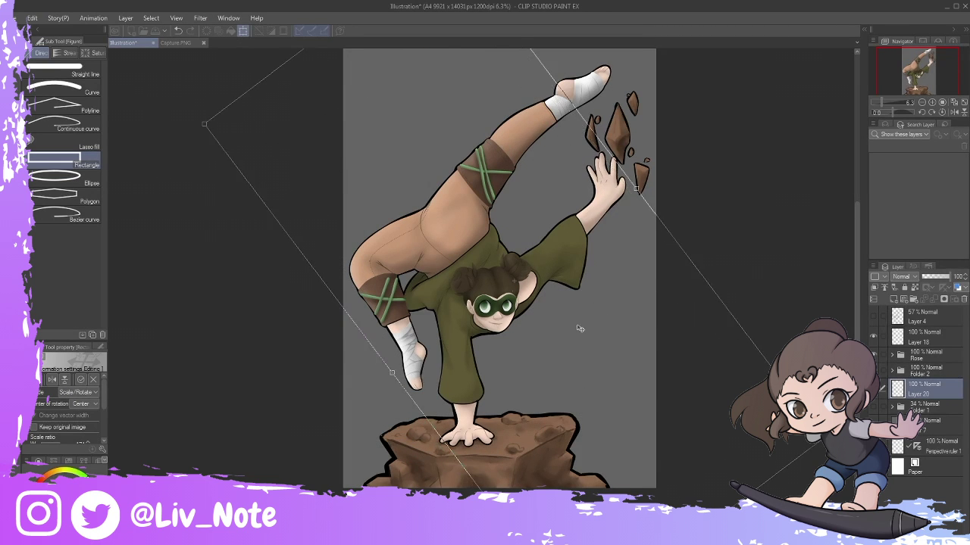
key("Return")
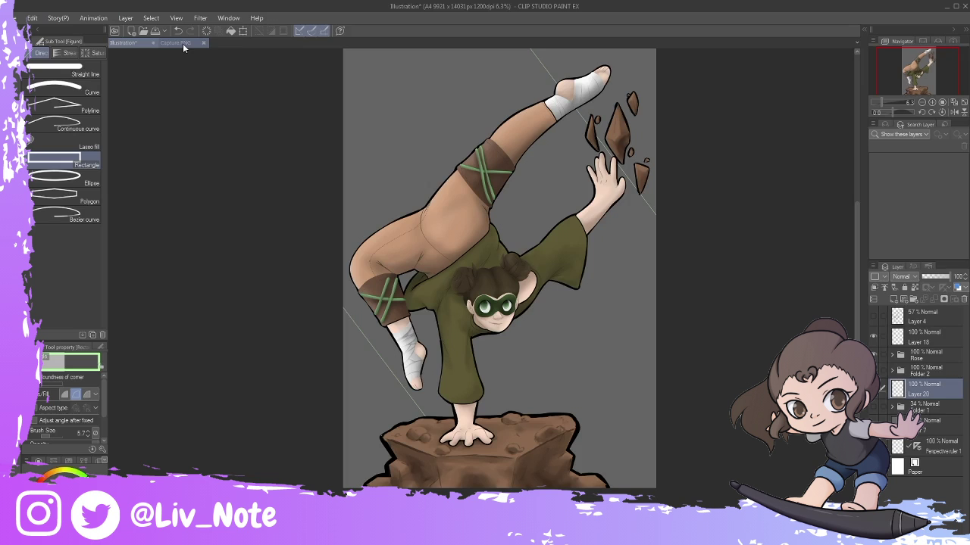
key("g")
left_click(584, 322)
left_click_drag(953, 276, 928, 276)
Clear Layer 7's grey background from view and move the thin border frame on Layer 21 beneath Folder 2, above Layer 20.
left_click(925, 422)
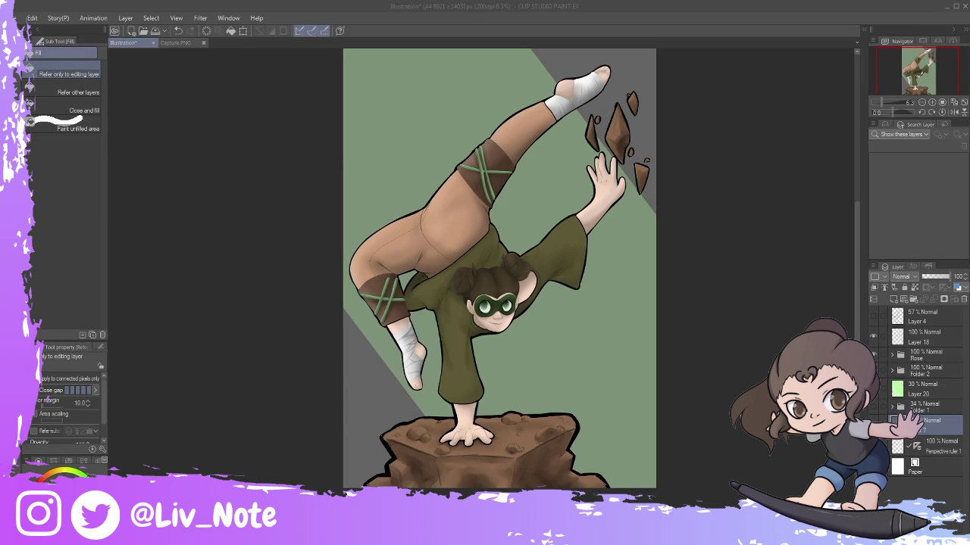
left_click(602, 13)
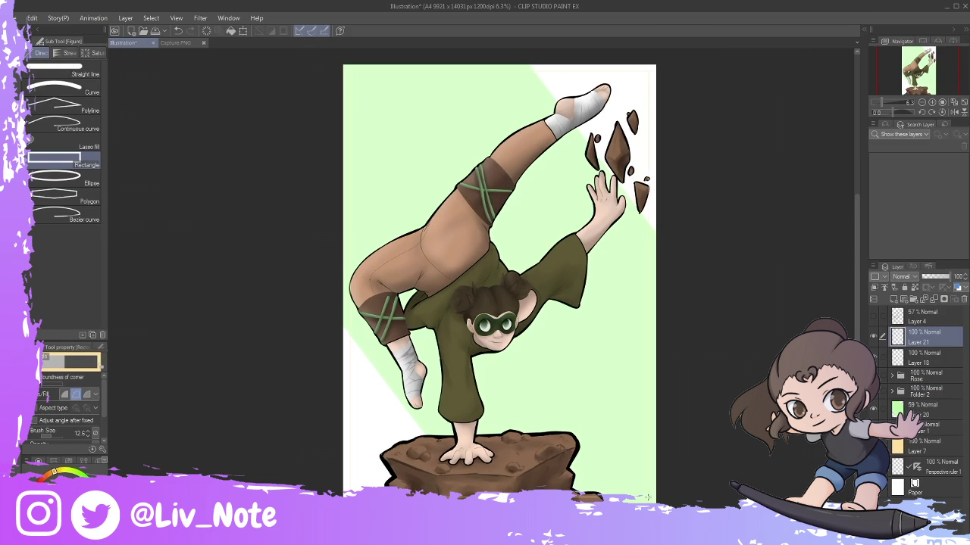
left_click_drag(875, 335, 921, 388)
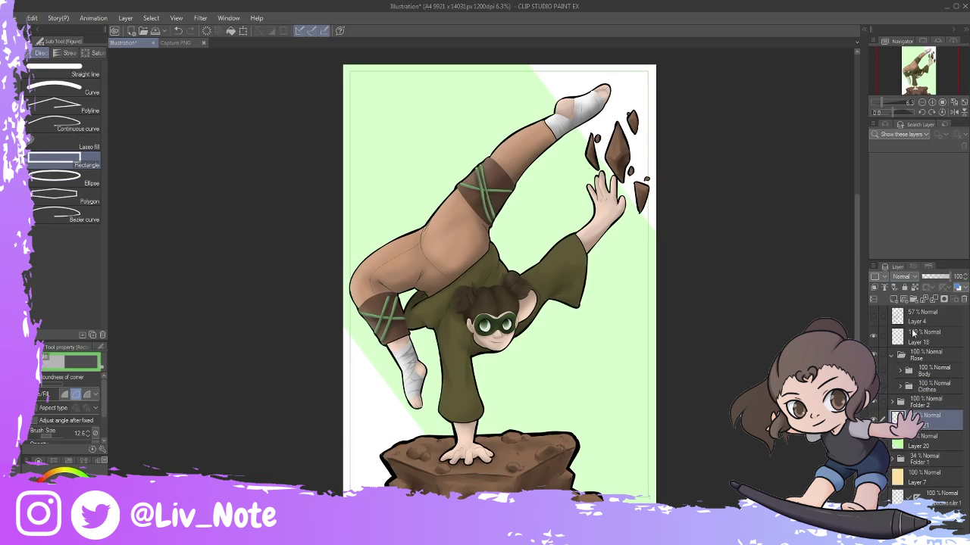
Thicken the black outer contour around the acrobat's legs, sleeves and body on Layer 15 with the G-pen at size 158.8.
key("p")
left_click_drag(422, 226, 350, 297)
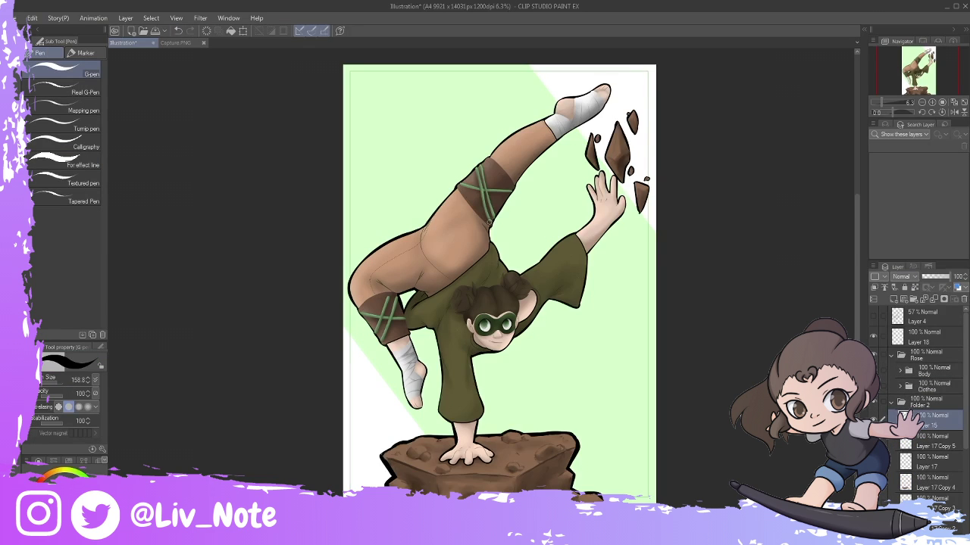
left_click_drag(439, 356, 439, 414)
mouse_move(356, 311)
left_mouse_down()
mouse_move(388, 350)
mouse_move(403, 412)
left_mouse_up()
left_click_drag(587, 227, 580, 309)
left_click_drag(491, 156, 612, 92)
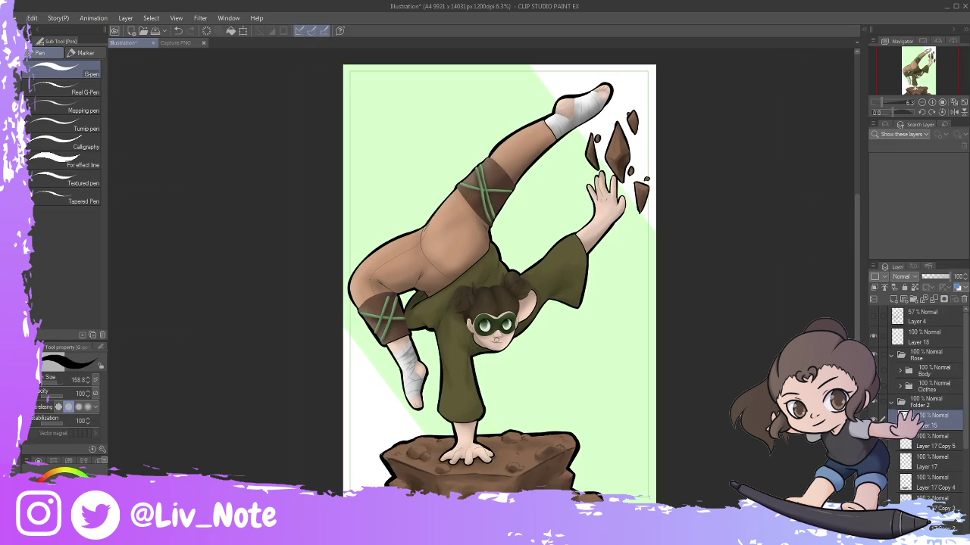
left_click(479, 305, "ctrl+shift")
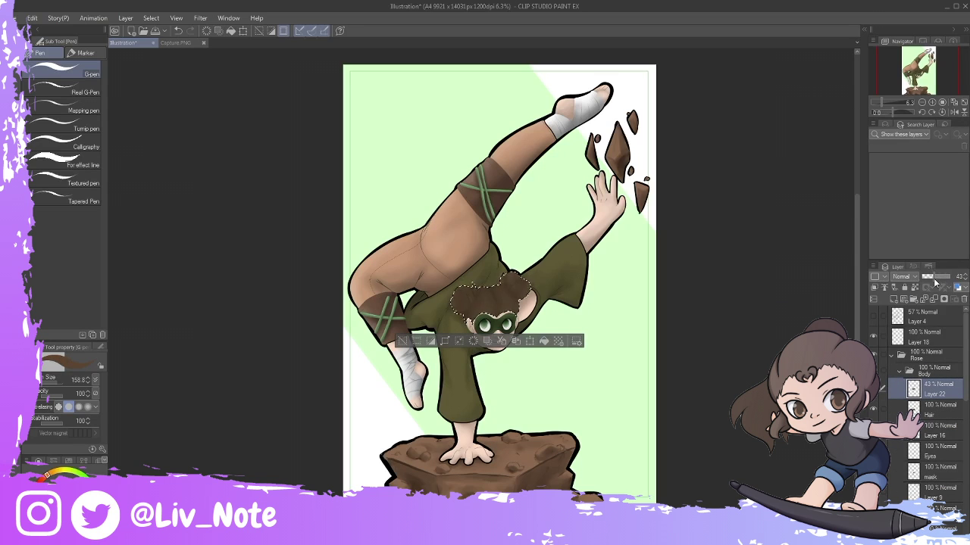
key("g")
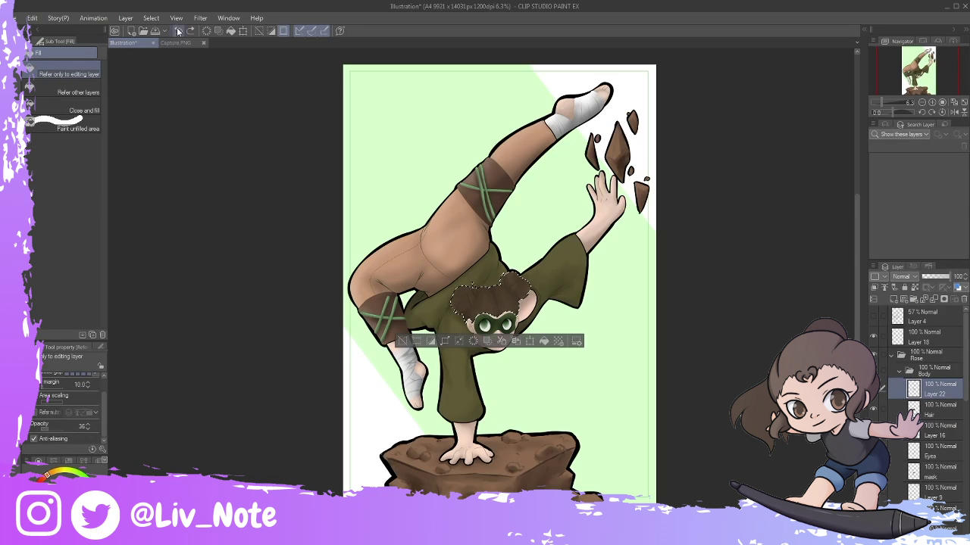
key("ctrl+z")
Ink black outlines around the hair and both buns with the G-pen at size 50.2, using Layer 23 beneath the Skin layer.
key("p")
scroll(481, 292, "up", 5)
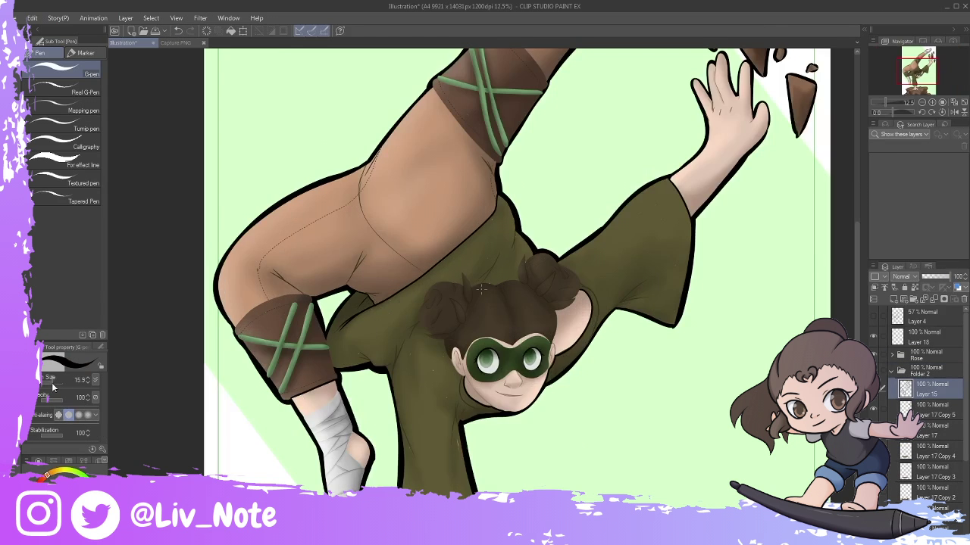
mouse_move(424, 274)
left_mouse_down()
mouse_move(363, 371)
mouse_move(440, 462)
left_mouse_up()
mouse_move(385, 272)
left_mouse_down()
mouse_move(445, 279)
mouse_move(656, 243)
mouse_move(680, 288)
left_mouse_up()
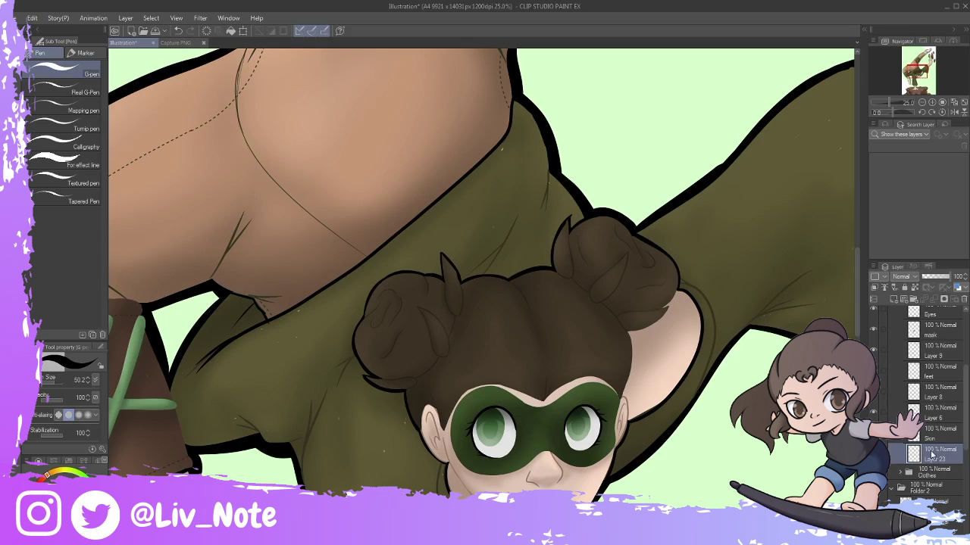
key("ctrl+0")
right_click(907, 473)
left_click(790, 285)
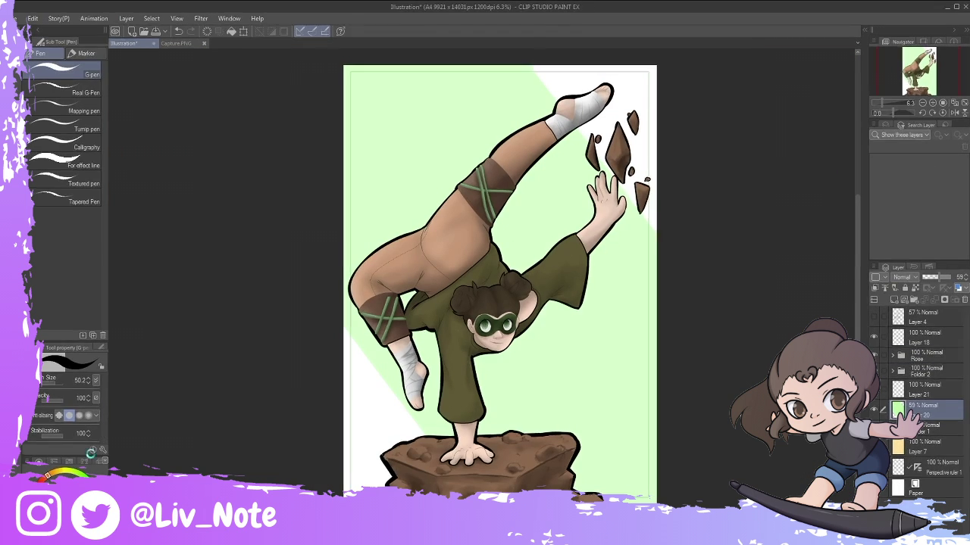